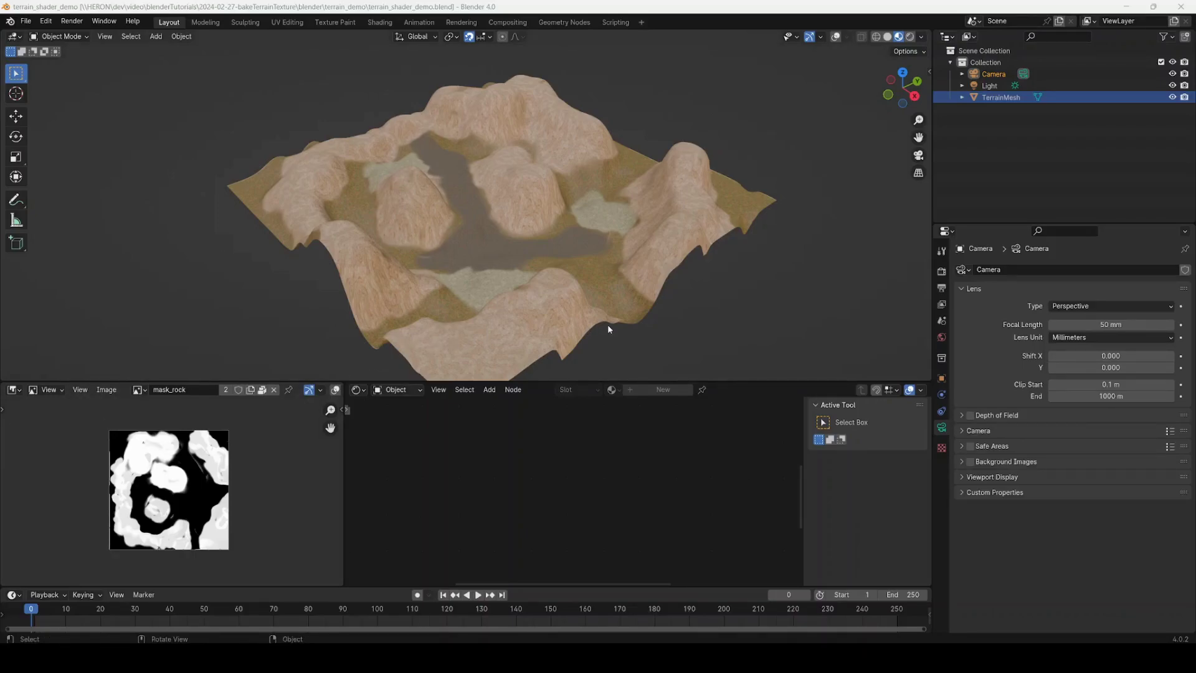
Step: Examine the textured terrain in the 3D view from several angles and up close
mouse_move(608, 329)
middle_mouse_down()
mouse_move(549, 328)
mouse_move(591, 330)
middle_mouse_up()
scroll(542, 266, "up", 2)
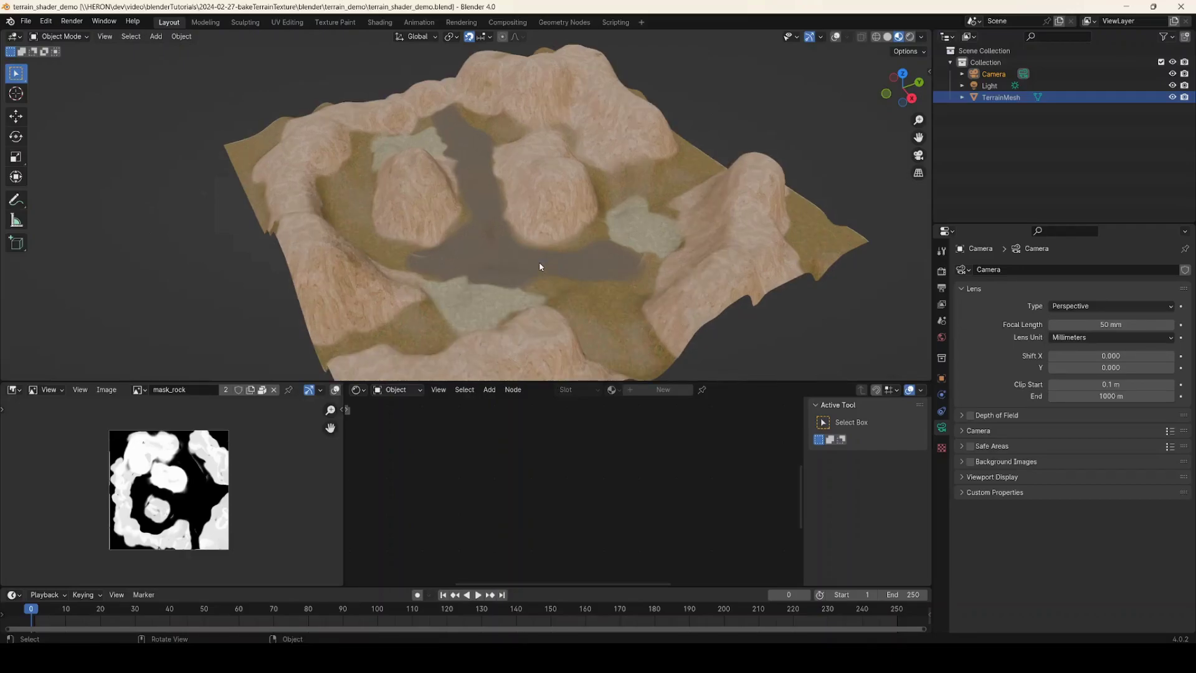
middle_click_drag(468, 263, 454, 259)
middle_click_drag(616, 222, 502, 195)
scroll(485, 223, "up", 2)
scroll(486, 223, "up", 4)
scroll(548, 178, "down", 2)
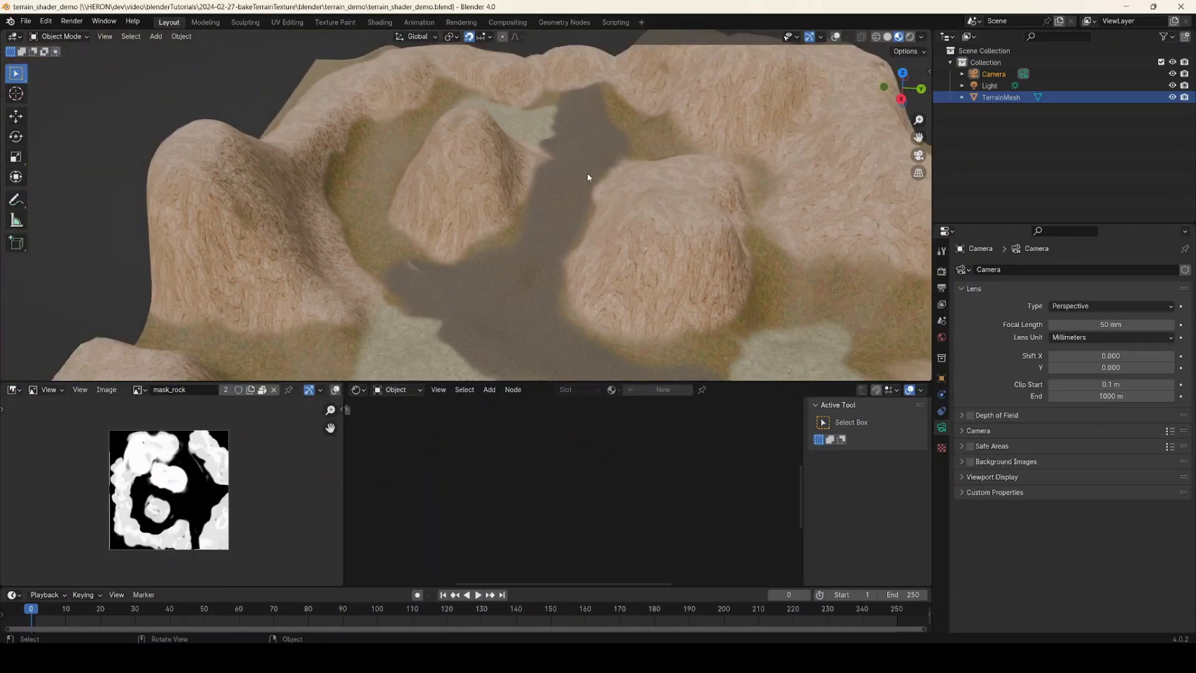
Step: Turn on the viewport overlays and select the terrain mesh
left_click(836, 37)
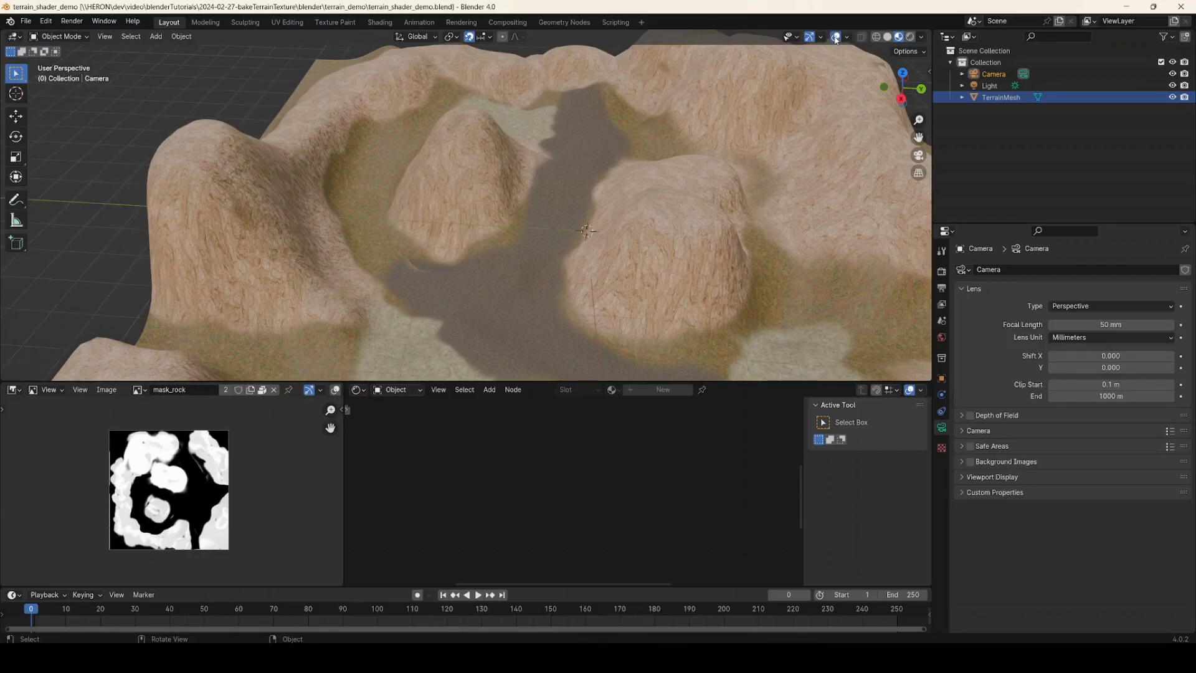
left_click(766, 144)
scroll(679, 147, "down", 2)
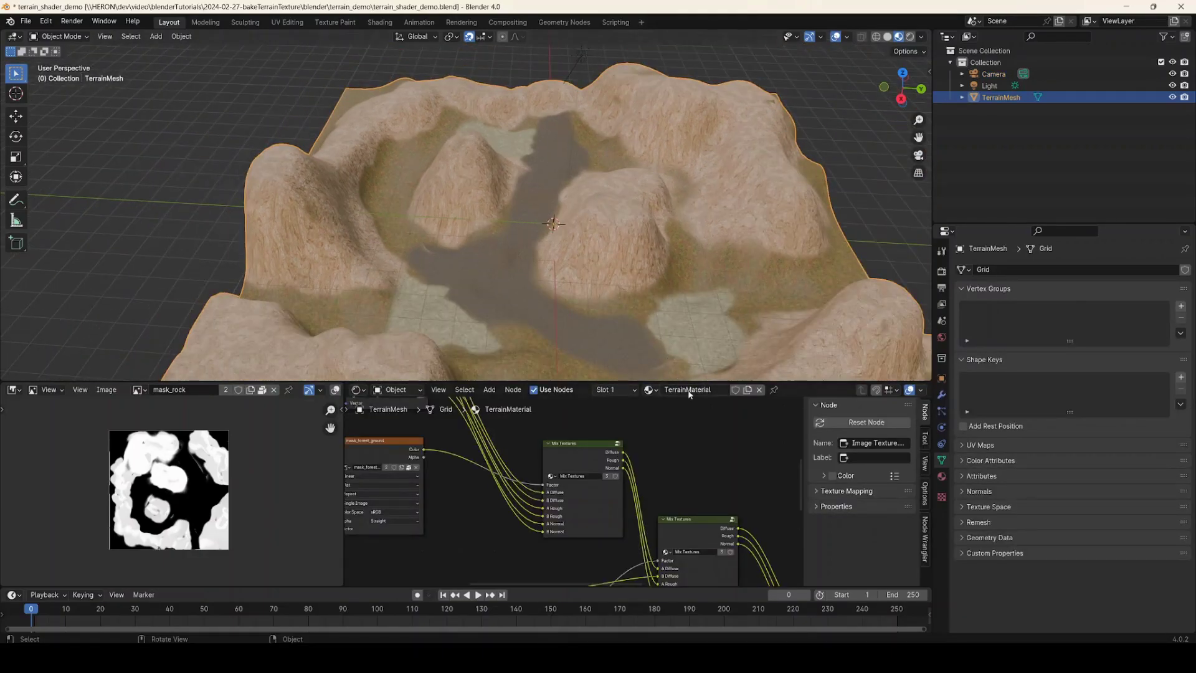
Step: Enlarge the shader editor and examine the whole TerrainMaterial node network
left_click_drag(787, 382, 786, 261)
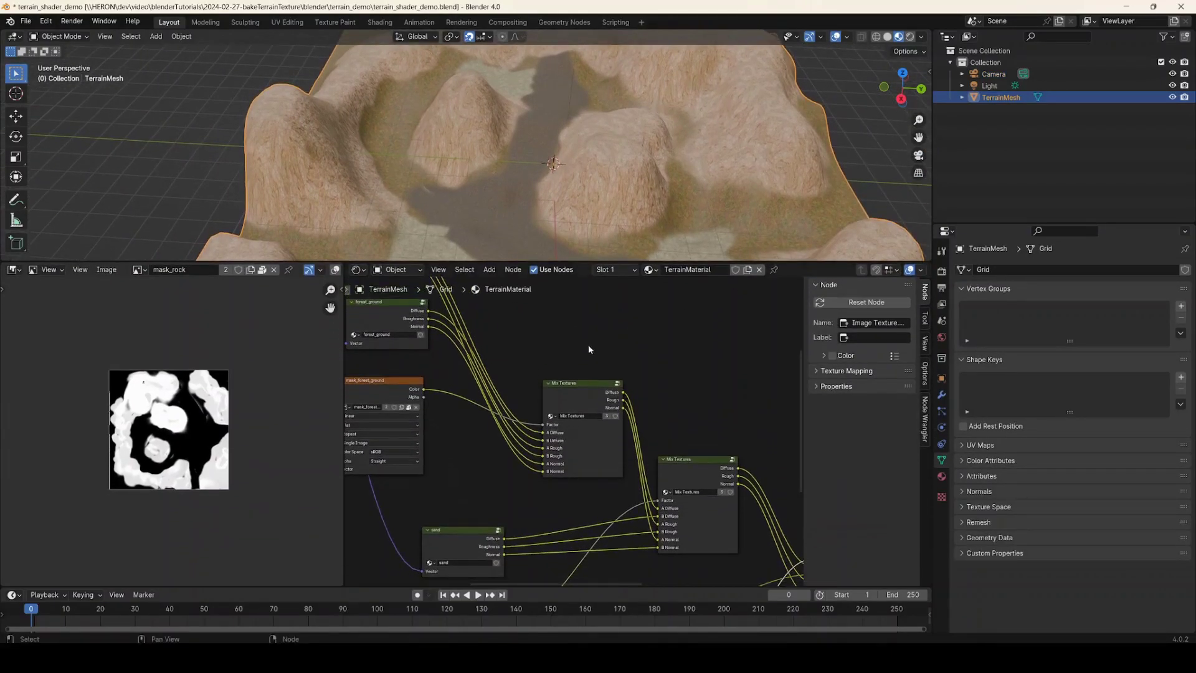
scroll(561, 365, "down", 2)
scroll(561, 365, "down", 3)
mouse_move(591, 378)
middle_mouse_down()
mouse_move(555, 365)
mouse_move(593, 374)
middle_mouse_up()
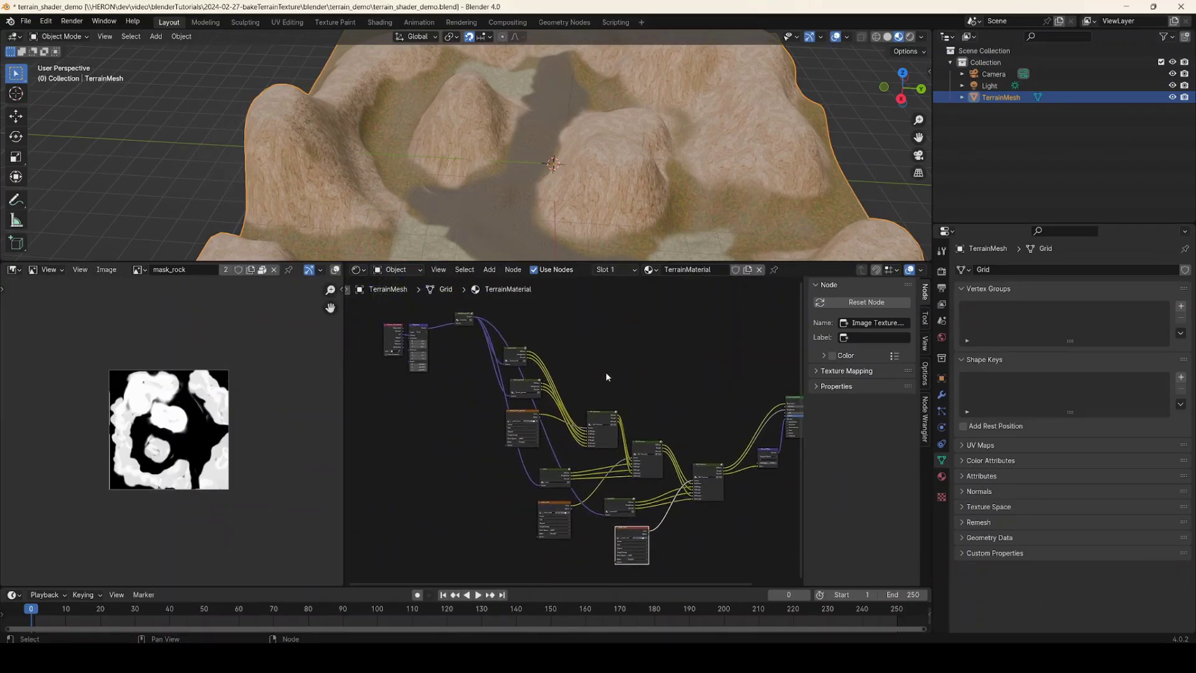
scroll(605, 373, "up", 2)
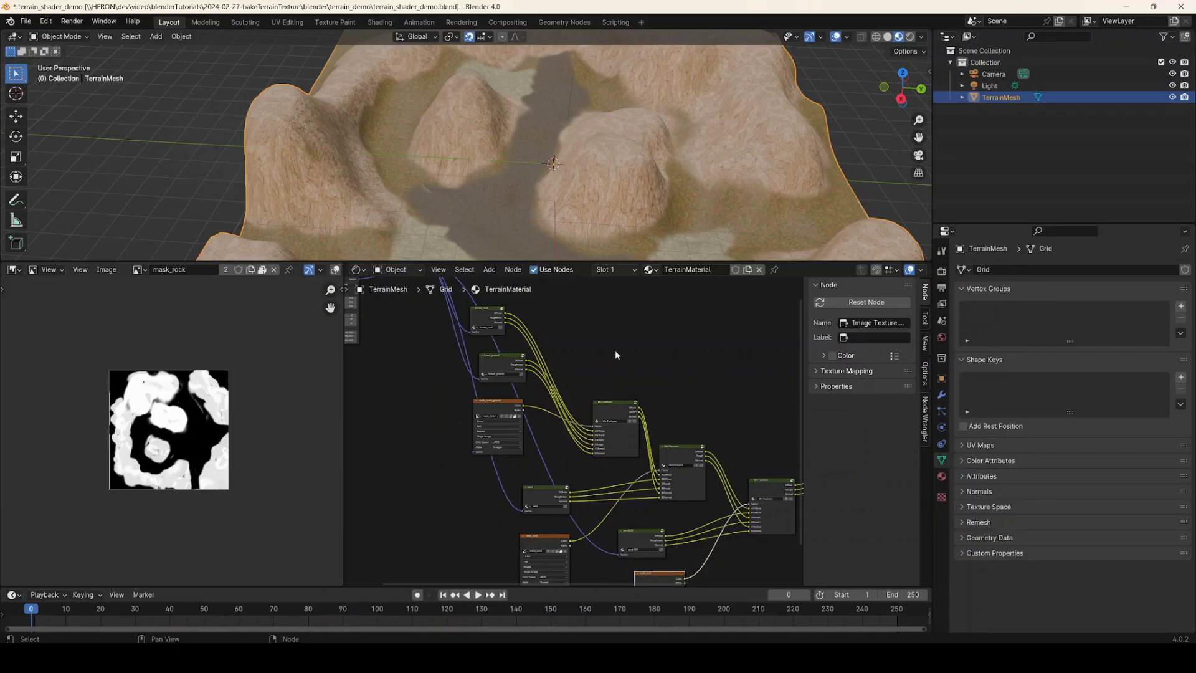
Step: Enlarge the 3D view again and inspect how the terrain's rock, path and ground textures look up close and from afar
left_click_drag(792, 263, 791, 360)
middle_click_drag(506, 200, 592, 218)
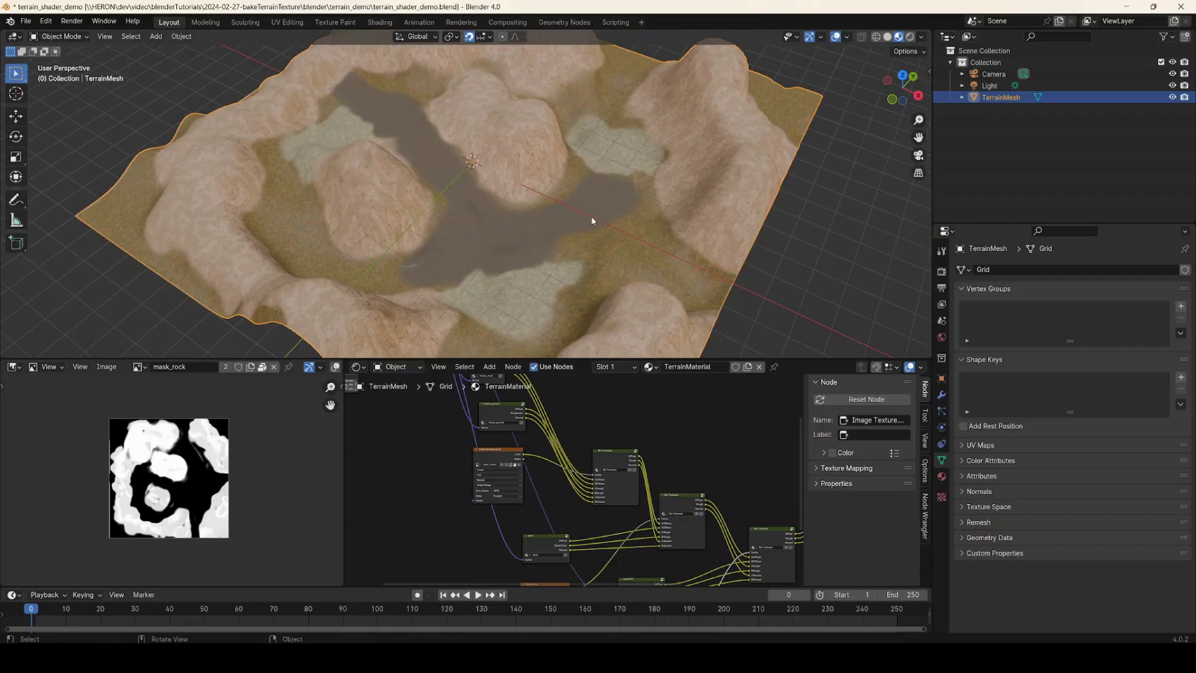
scroll(558, 200, "up", 6)
scroll(555, 204, "up", 3)
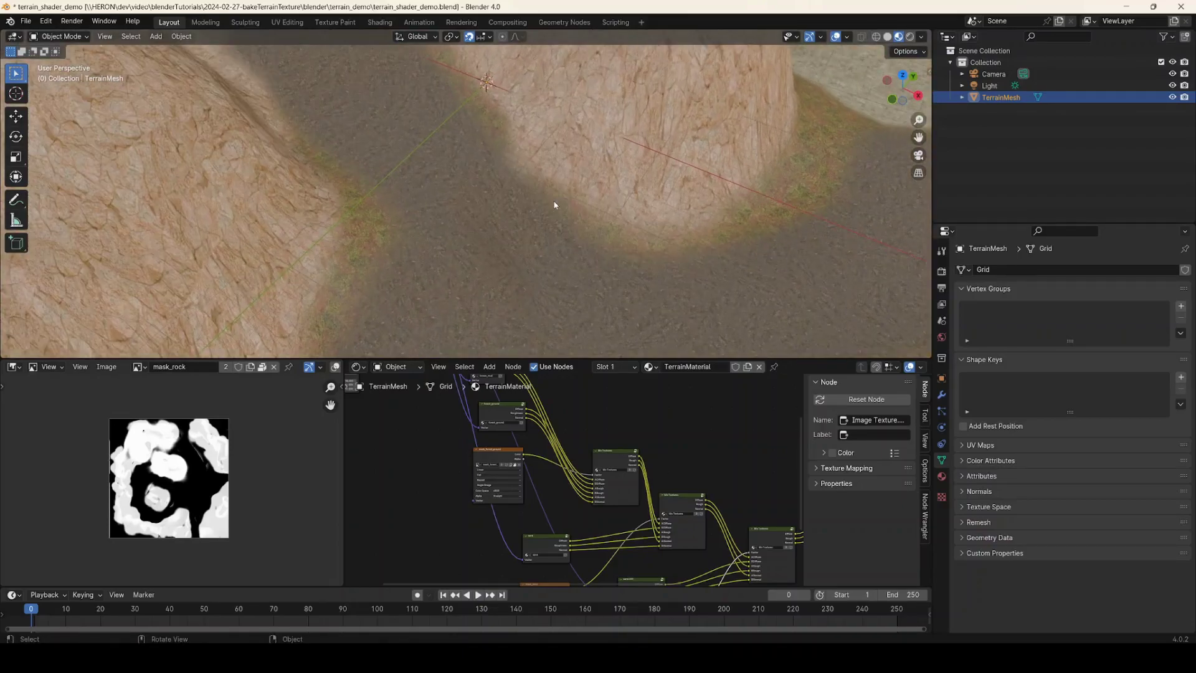
scroll(554, 204, "down", 5)
middle_click_drag(582, 200, 635, 223)
scroll(615, 202, "down", 6)
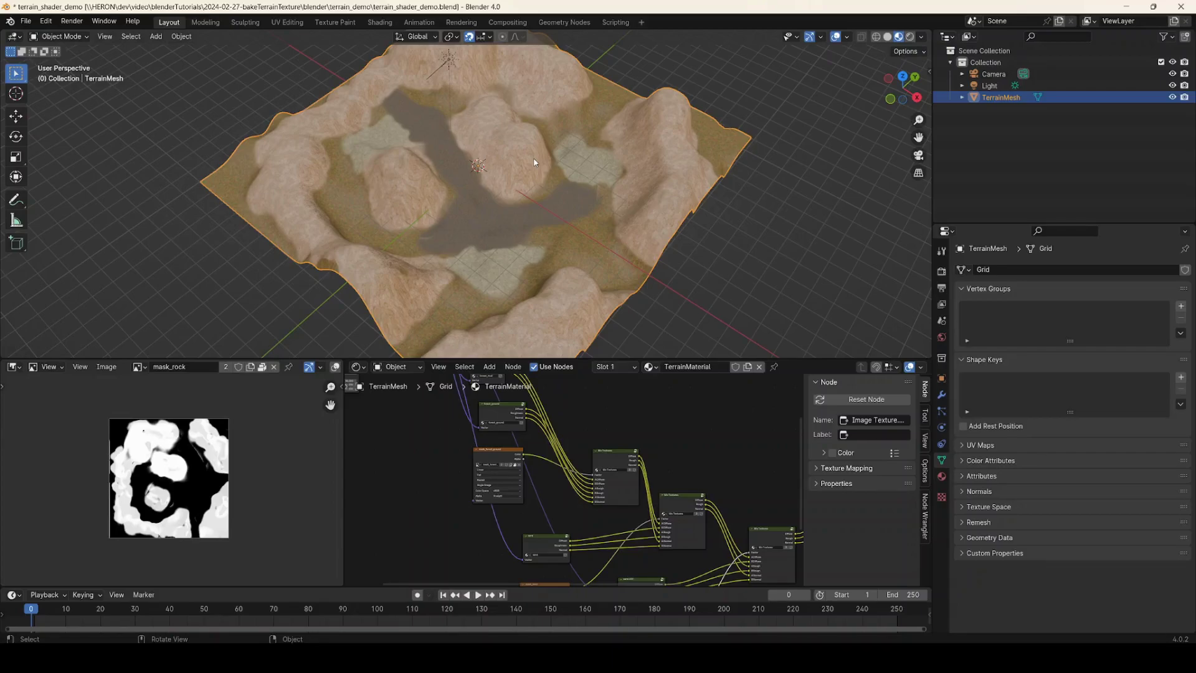
middle_click_drag(520, 155, 520, 174)
scroll(521, 174, "down", 3)
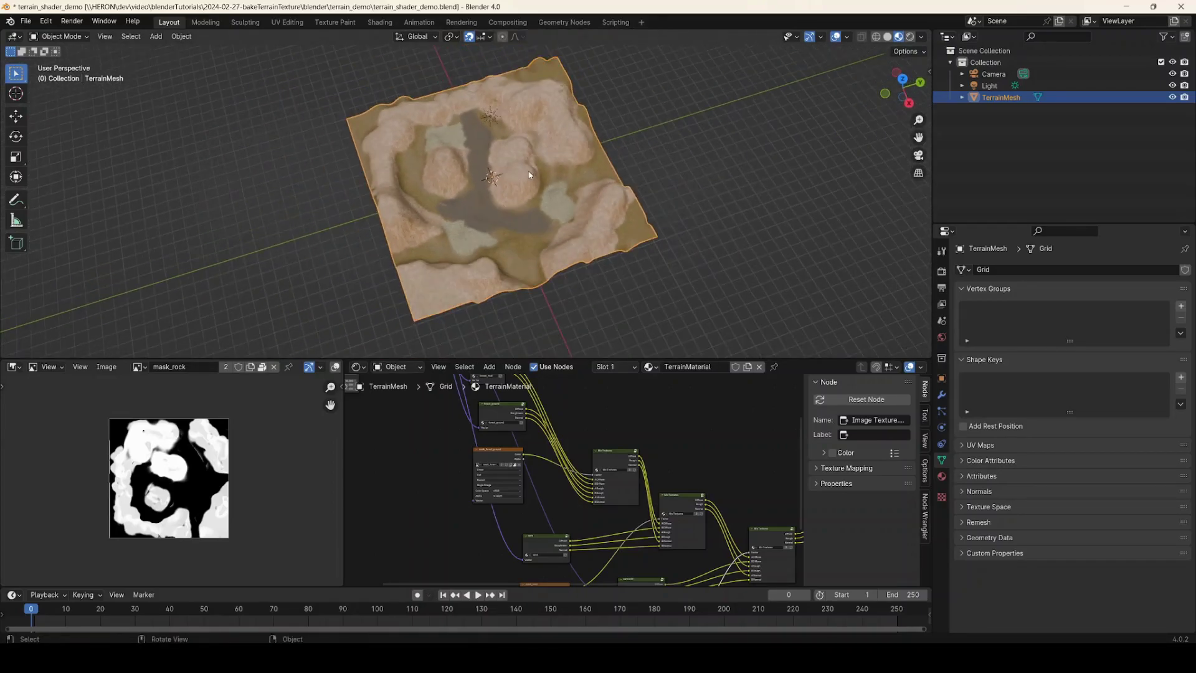
scroll(523, 178, "up", 3)
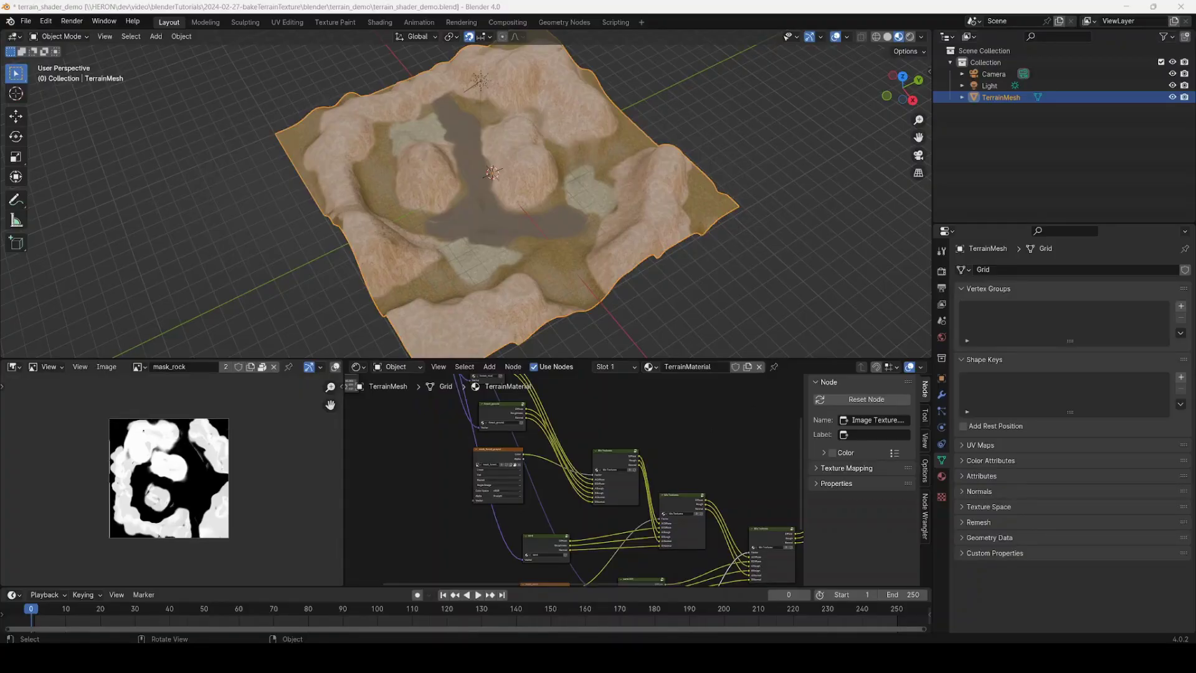
middle_click_drag(416, 266, 446, 250)
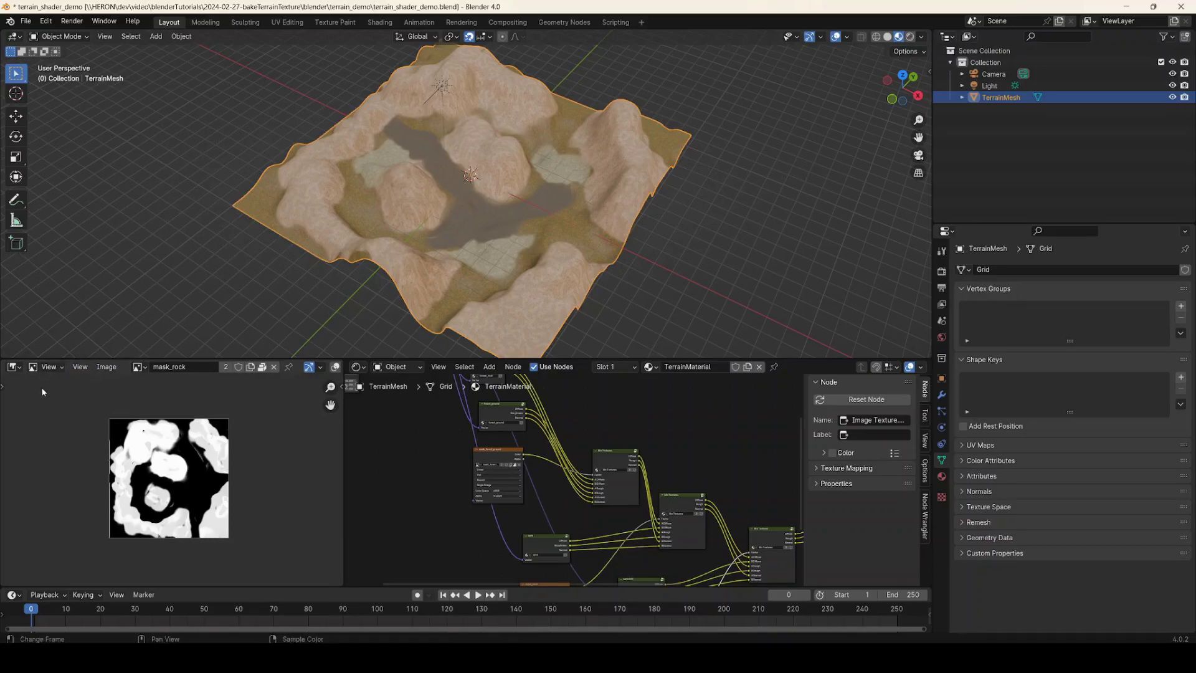
Step: Create a new blank image named bake_diffuse in the Image Editor
left_click(17, 372)
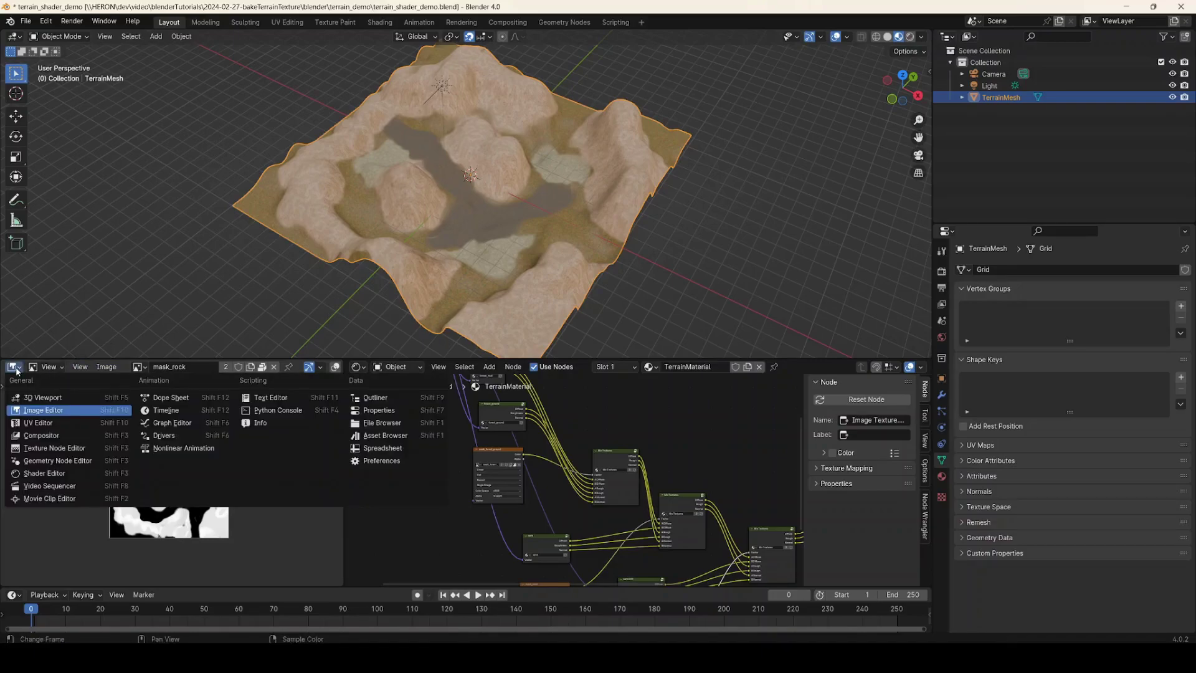
left_click(42, 415)
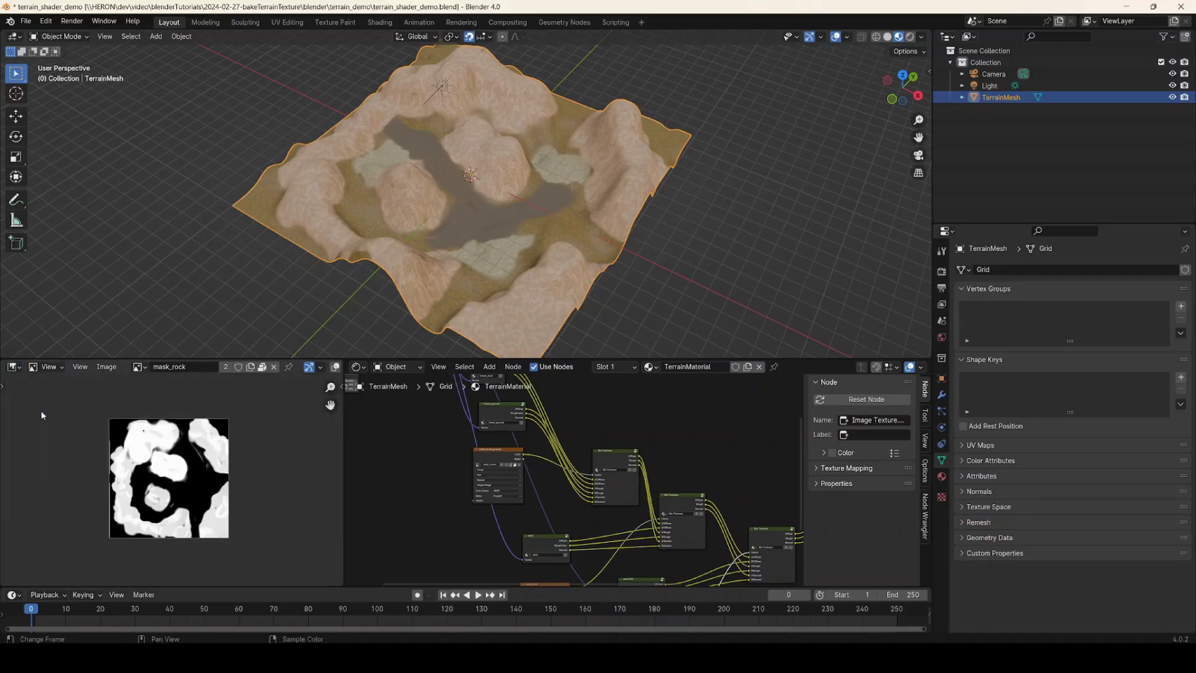
left_click(106, 367)
left_click(119, 380)
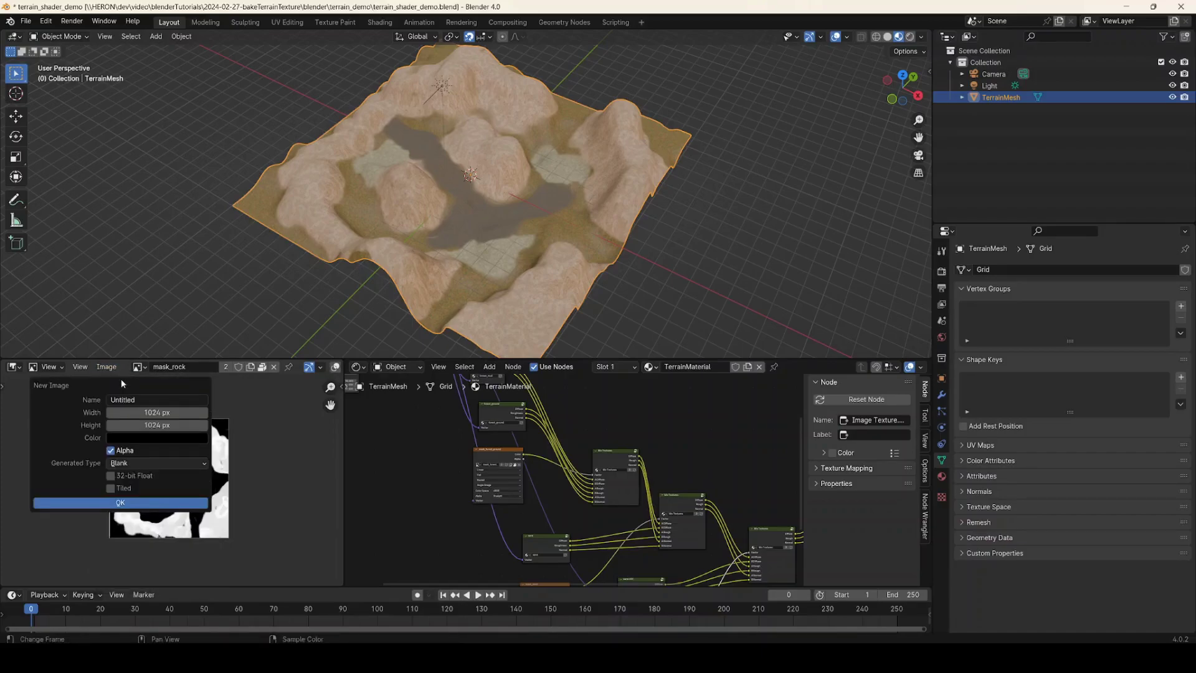
left_click(149, 400)
type("bake_diffuse")
left_click(161, 502)
scroll(178, 467, "up", 3)
scroll(173, 474, "down", 4)
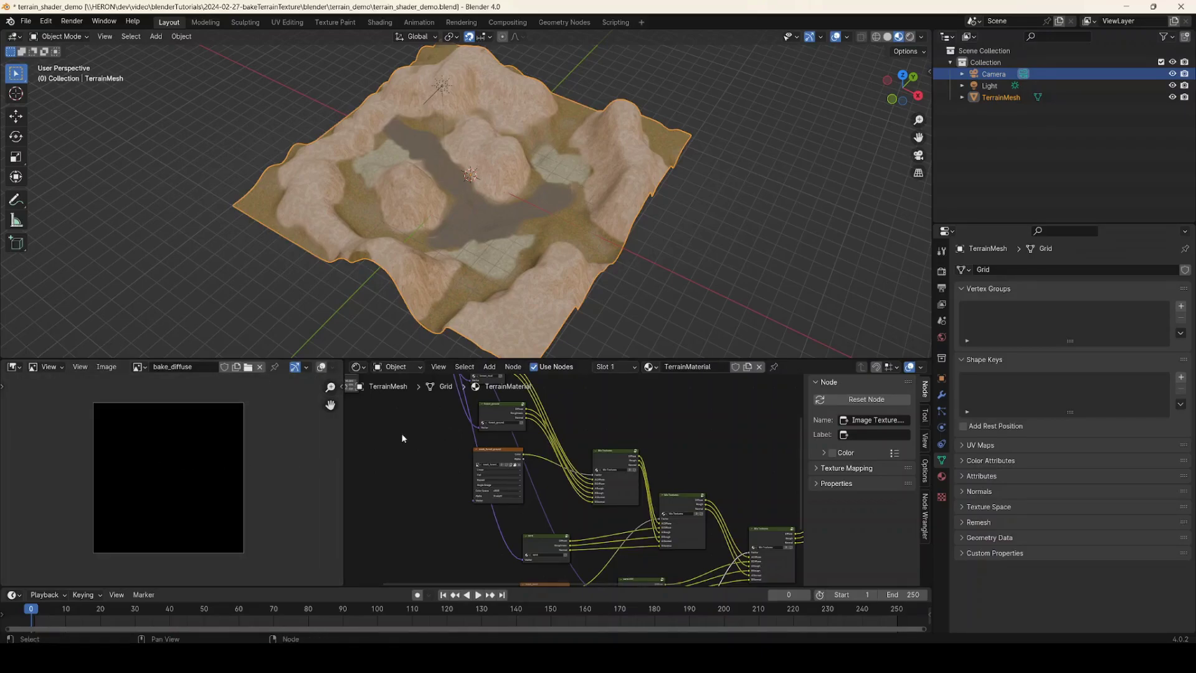
Step: Add an Image Texture node to TerrainMaterial in the empty space above the existing node network
key("Home")
middle_click_drag(651, 418, 567, 458)
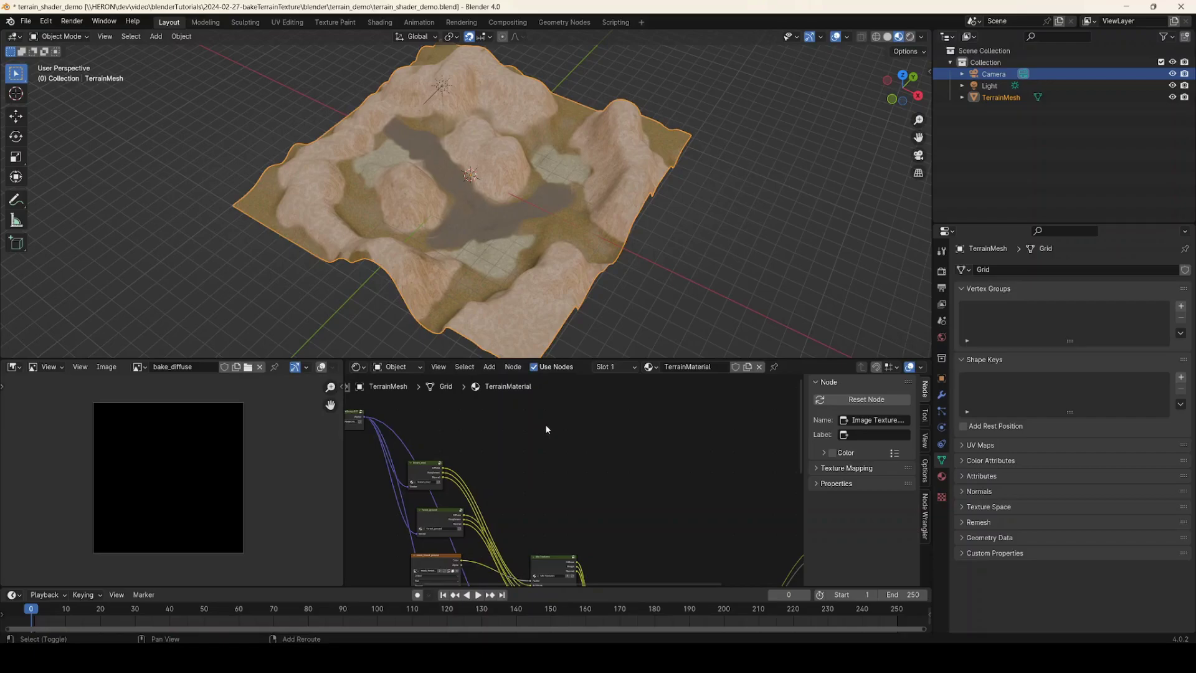
key("shift+a")
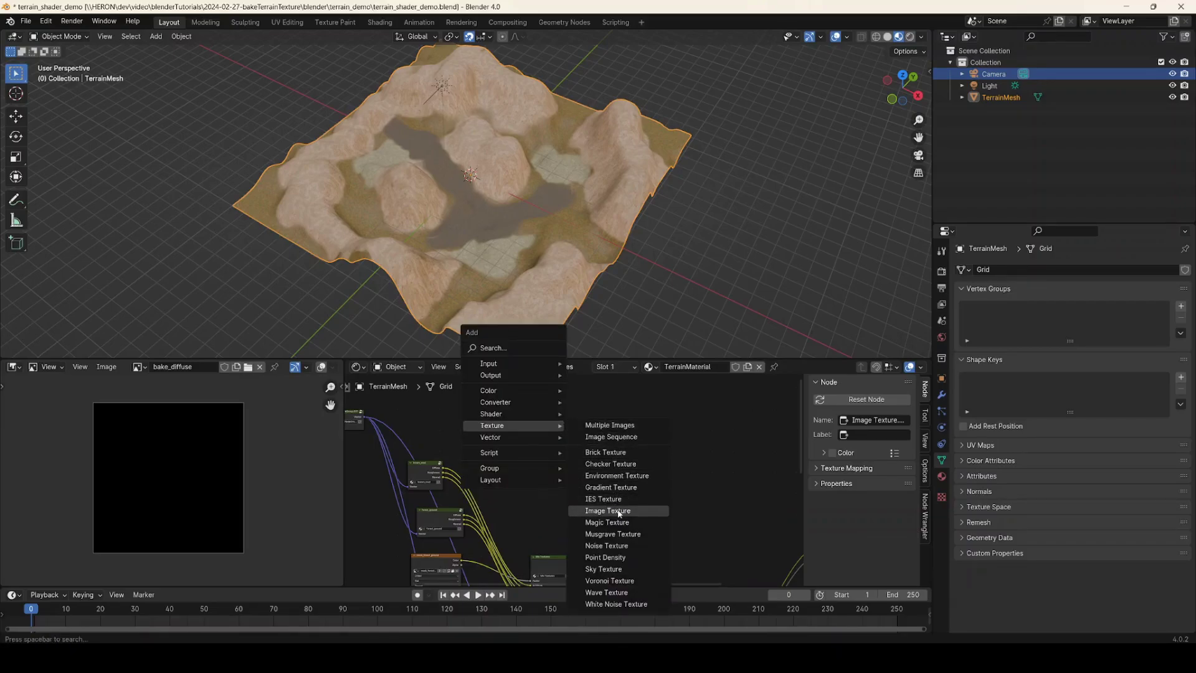
left_click(618, 512)
left_click(564, 439)
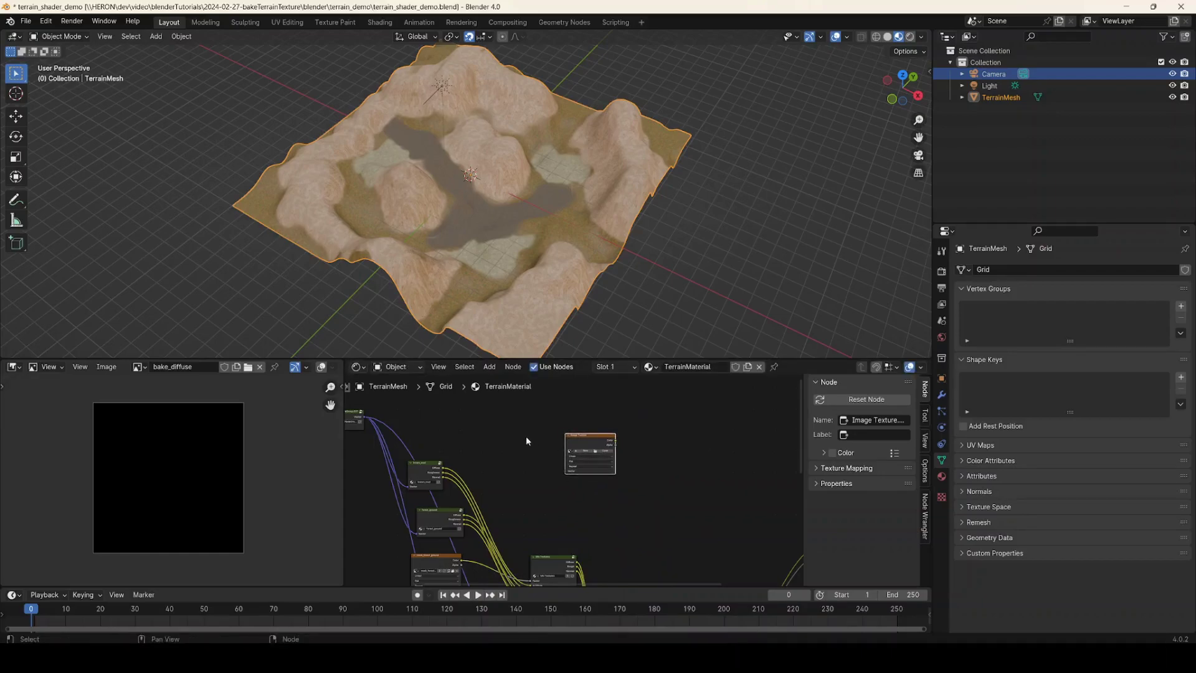
Step: Assign the bake_diffuse image to the new unconnected Image Texture node
scroll(561, 461, "up", 3)
middle_click_drag(597, 428, 584, 458)
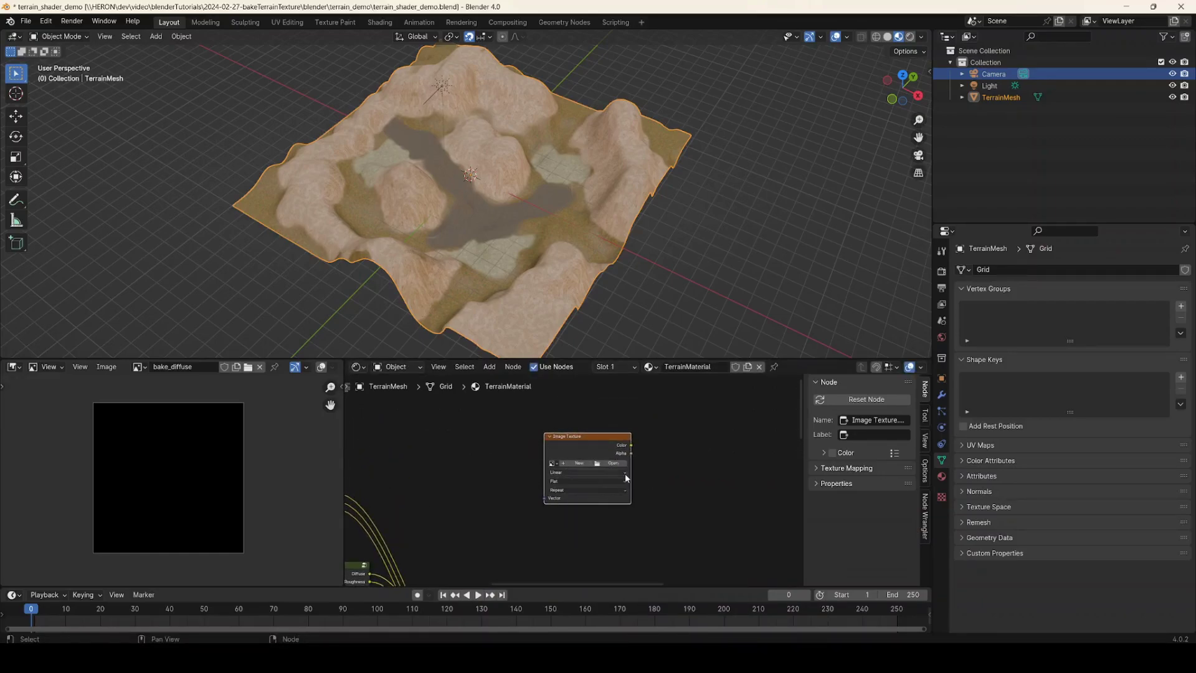
left_click(553, 463)
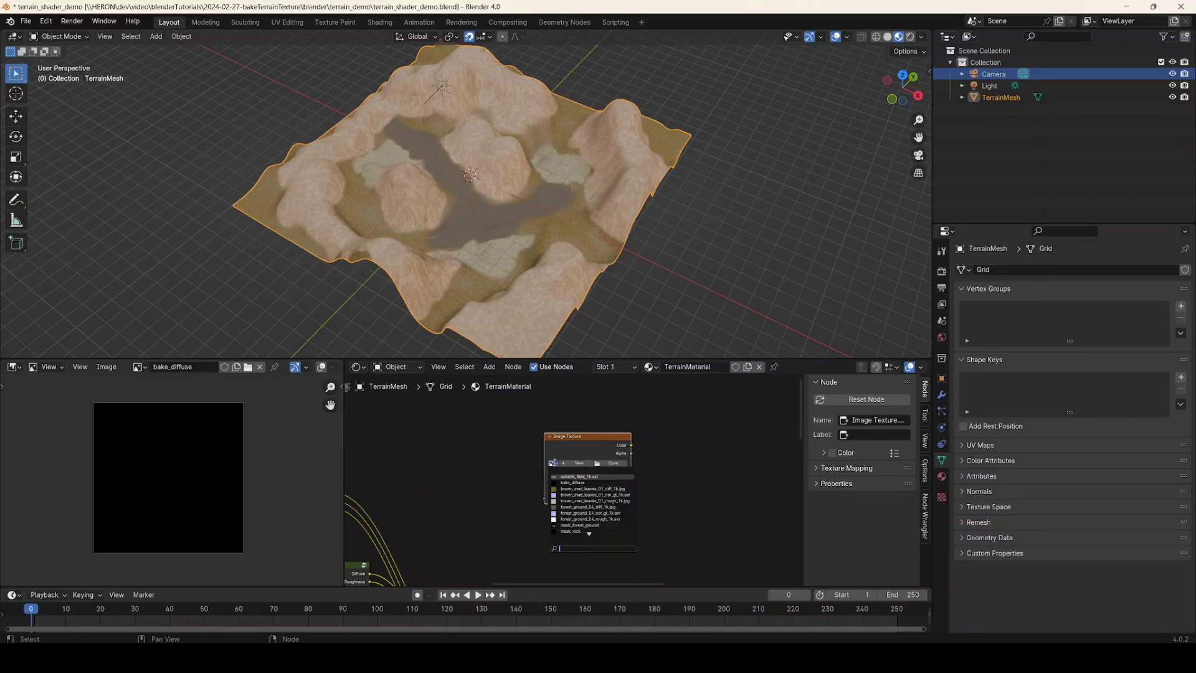
left_click(573, 482)
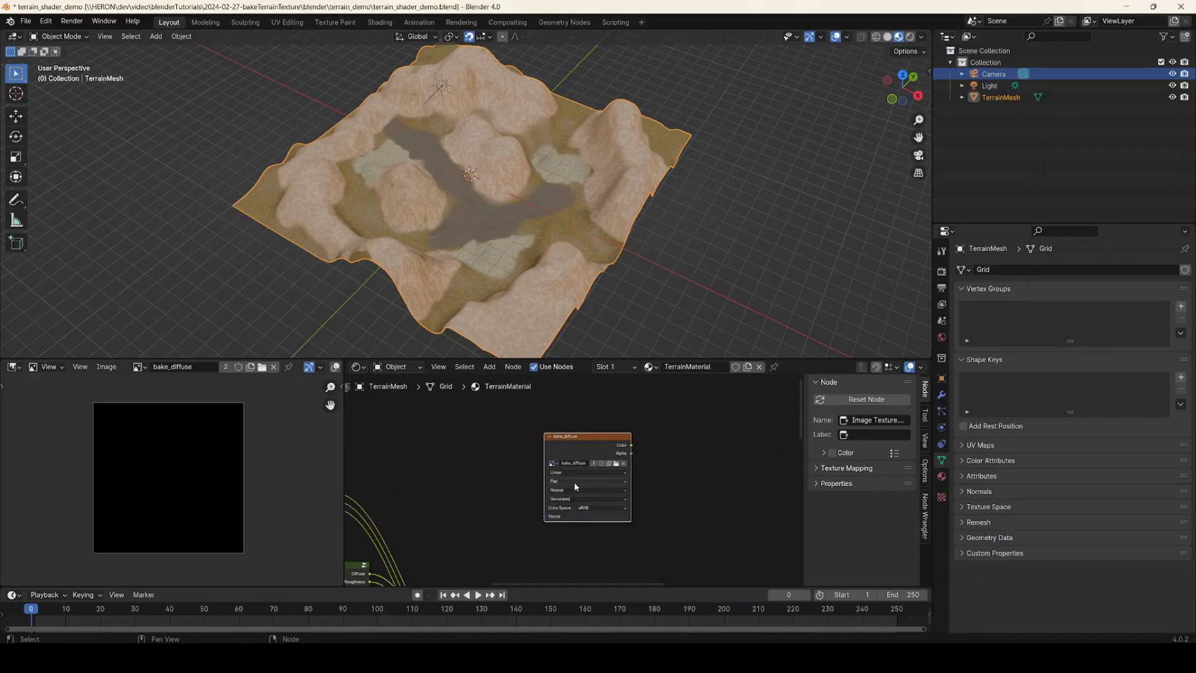
scroll(578, 443, "down", 2)
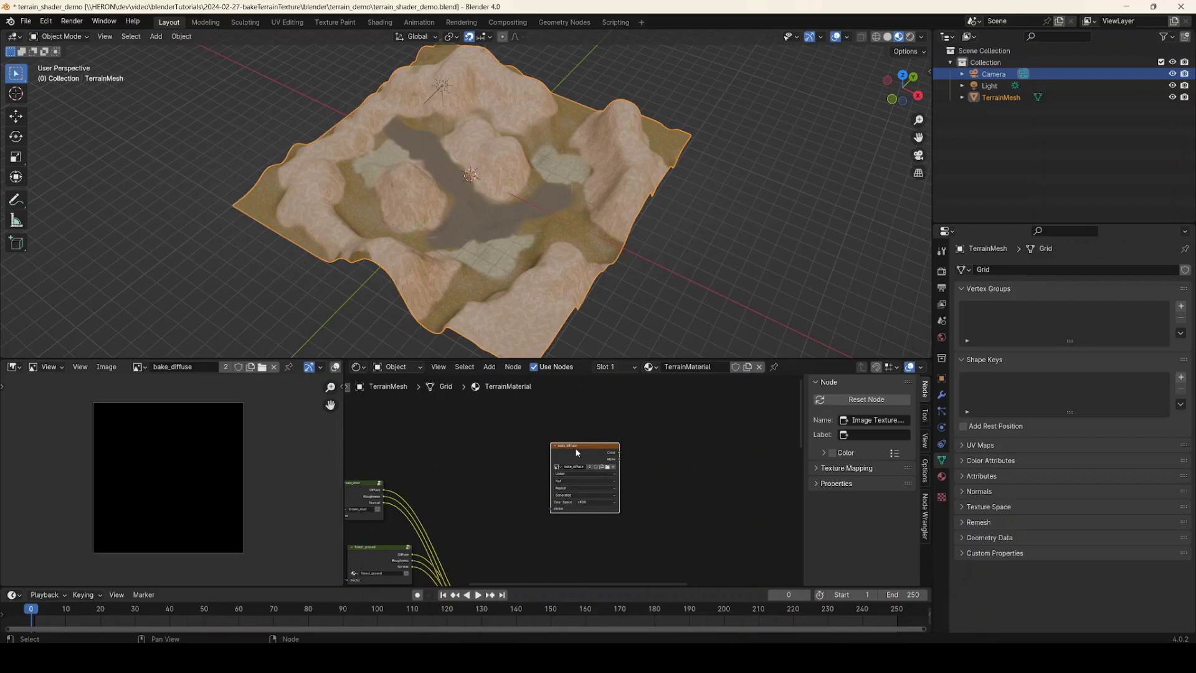
scroll(578, 451, "down", 2)
scroll(579, 452, "up", 1)
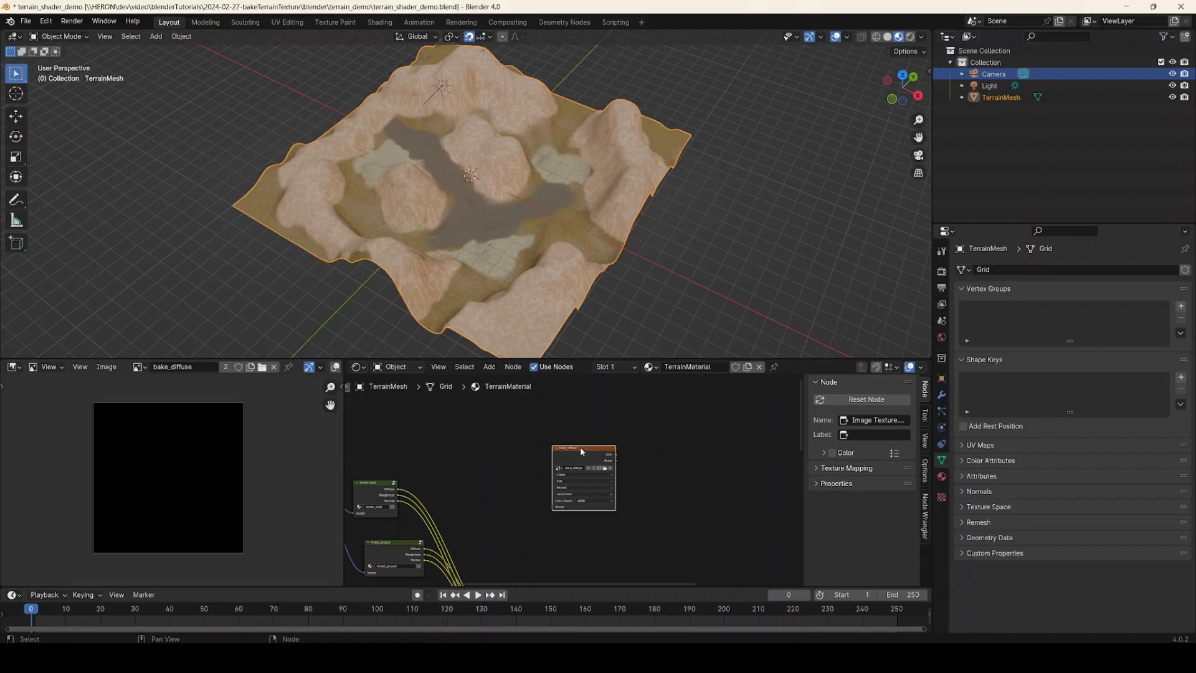
scroll(576, 457, "up", 1)
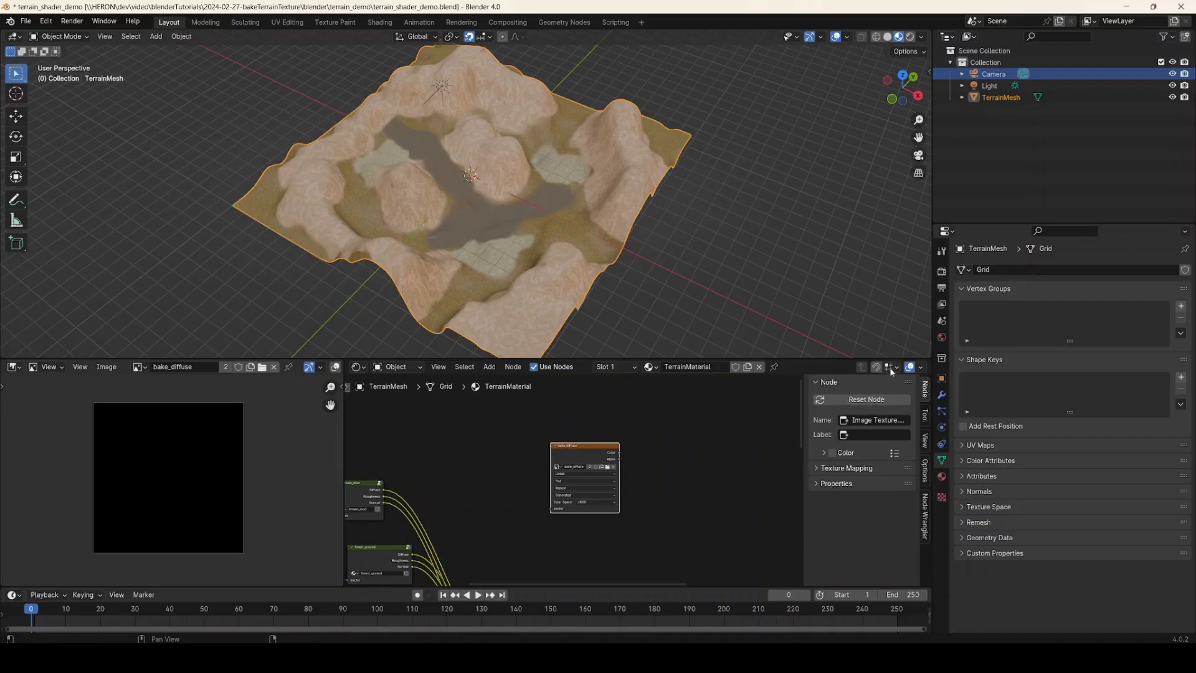
Step: Set the scene's render engine to Cycles
left_click(941, 273)
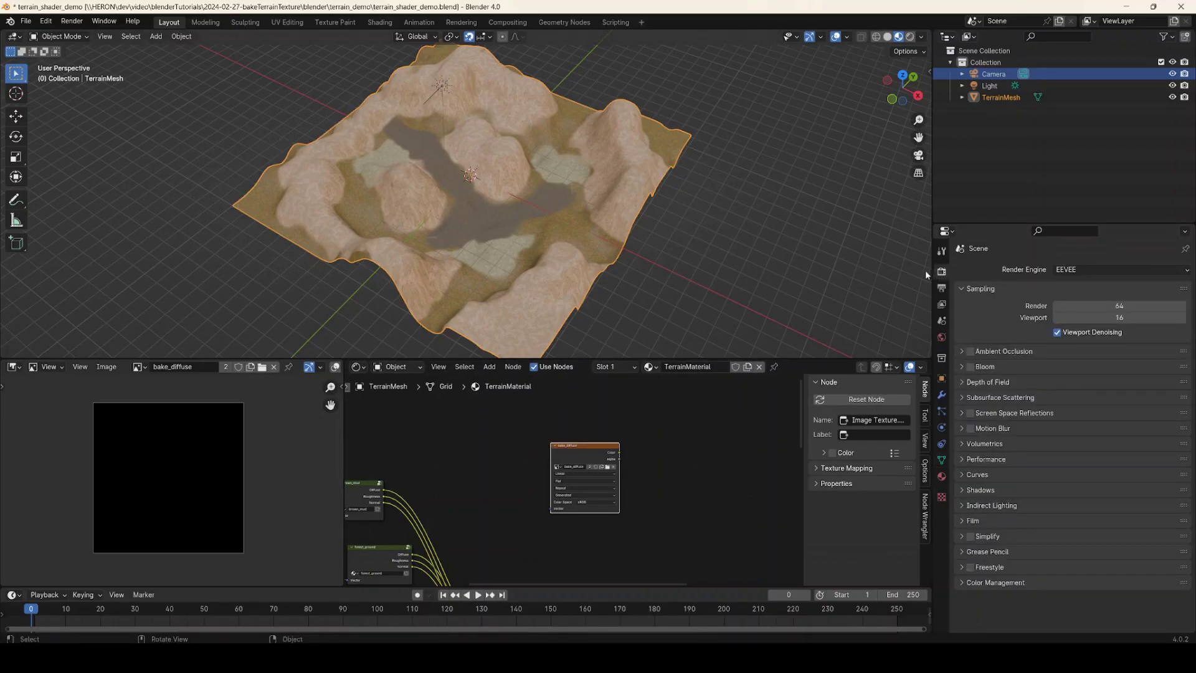
left_click(1088, 271)
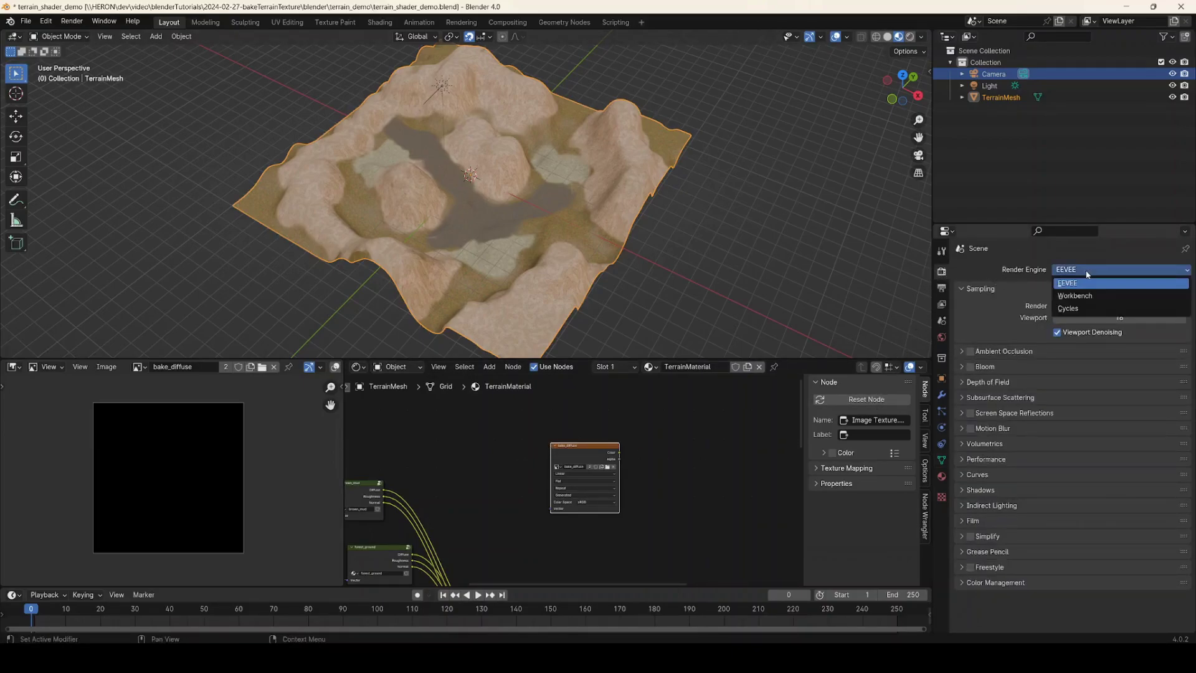
left_click(1087, 309)
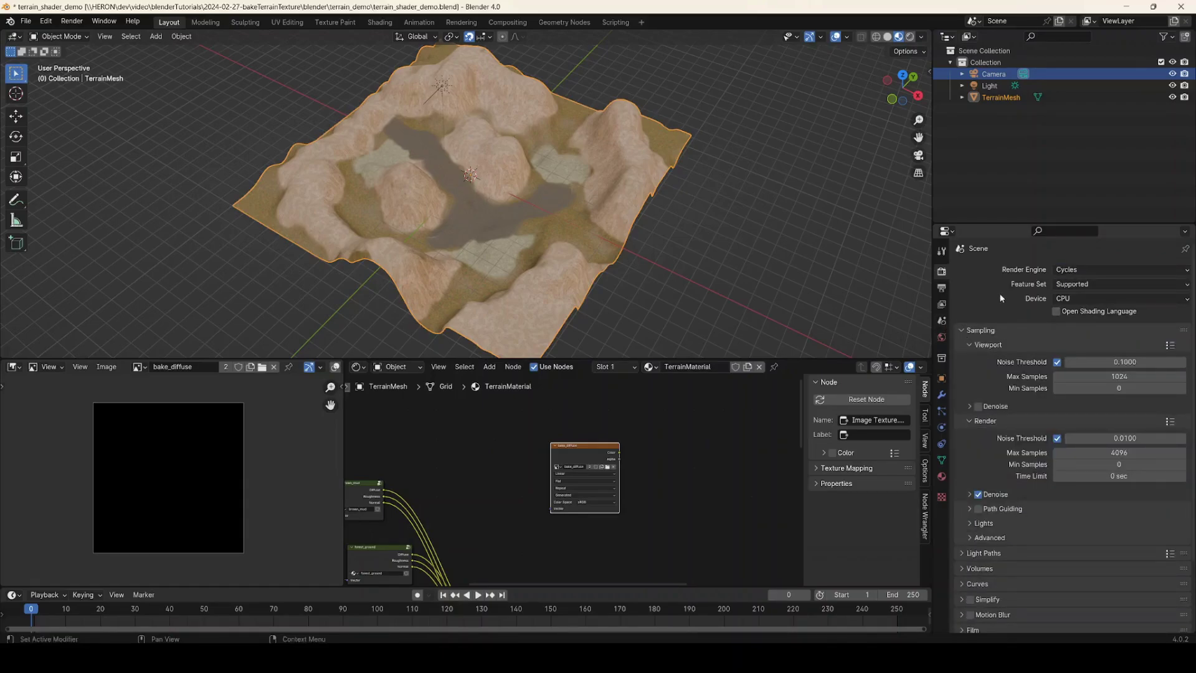
Step: Select the terrain mesh and set the bake type to Diffuse in the render bake settings
scroll(972, 304, "down", 3)
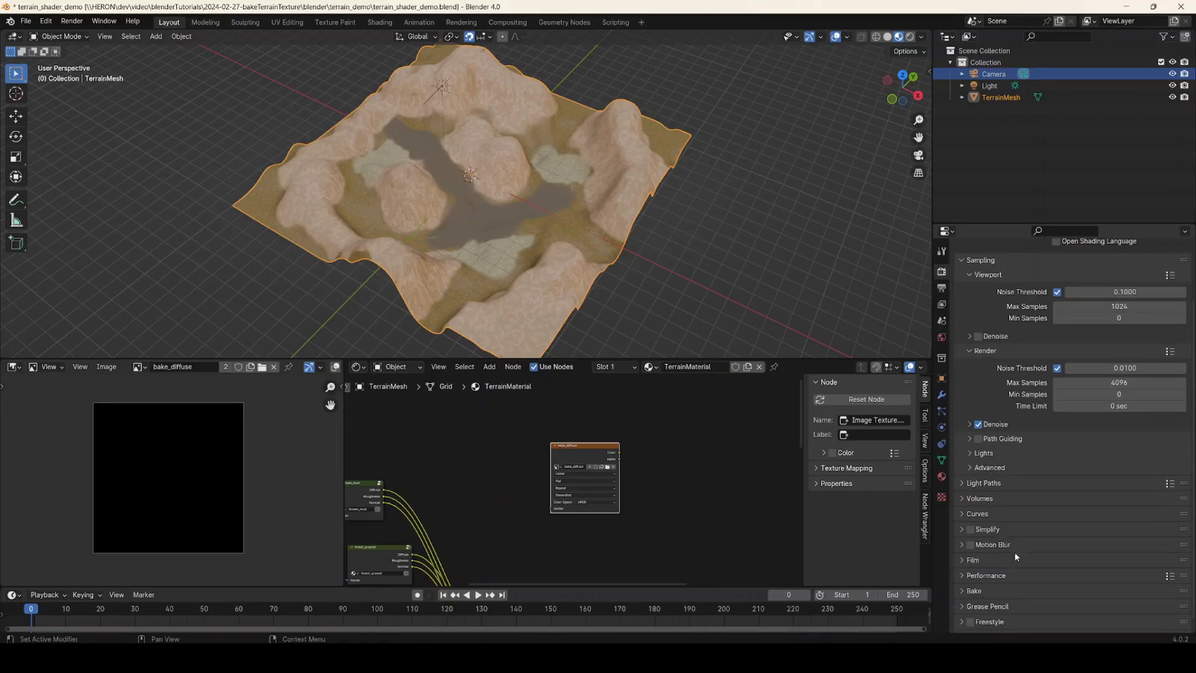
left_click(974, 590)
scroll(1004, 499, "down", 9)
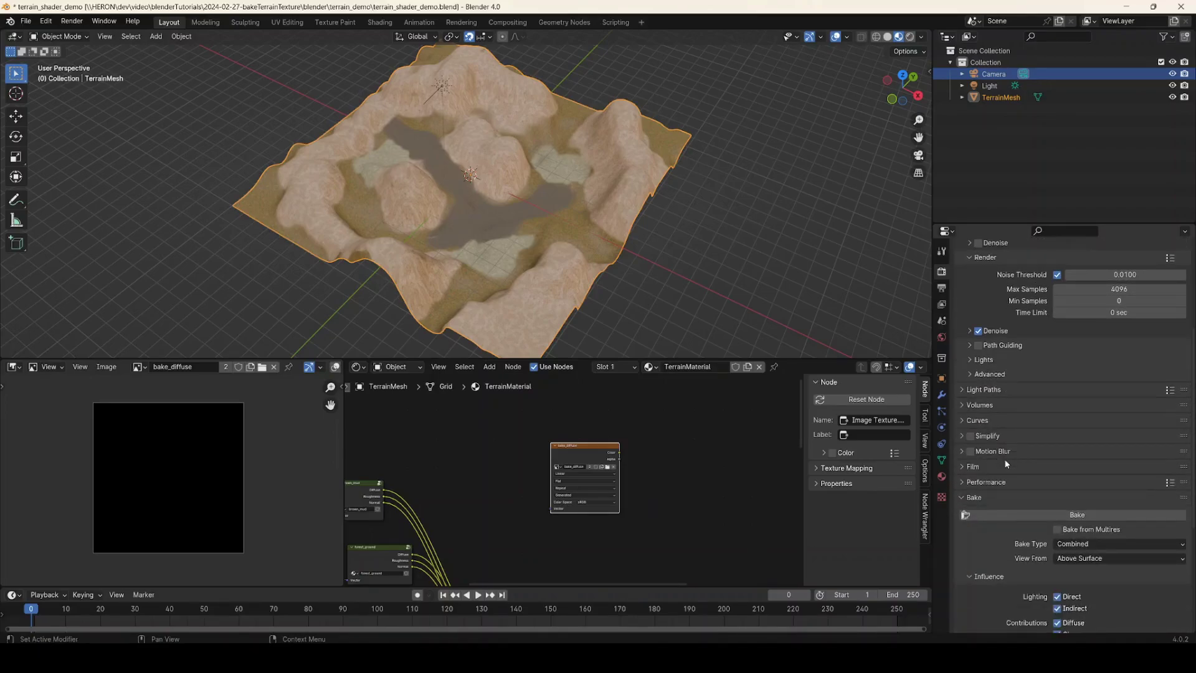
scroll(1004, 461, "down", 3)
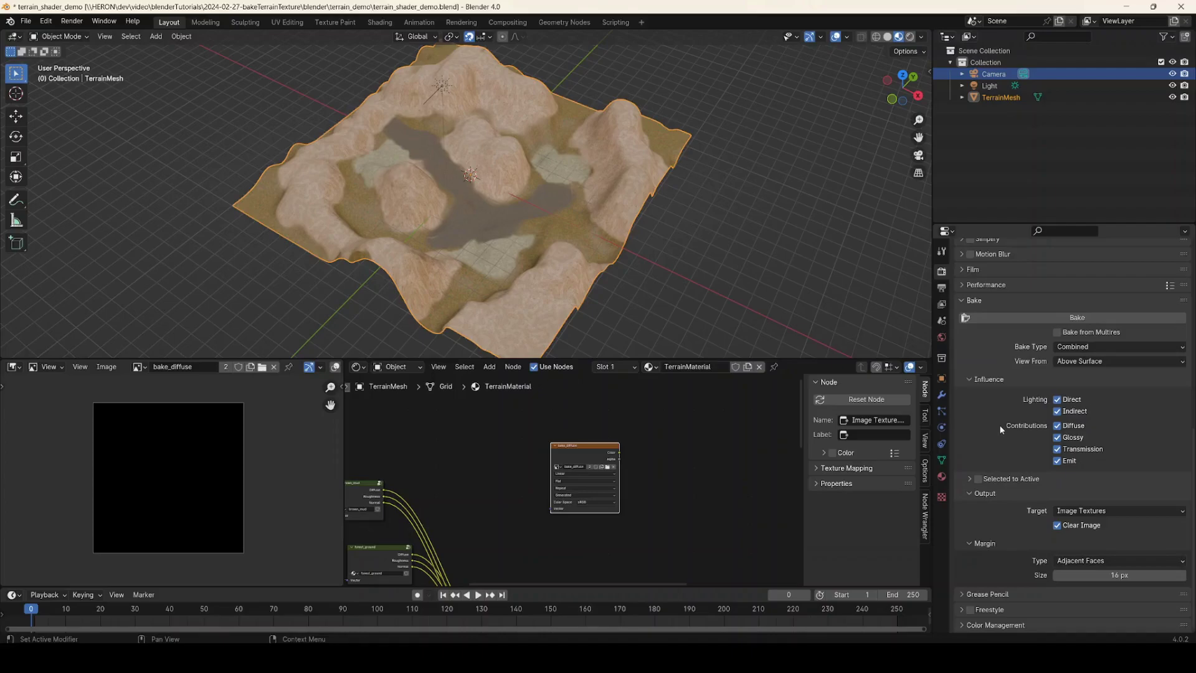
left_click(607, 166)
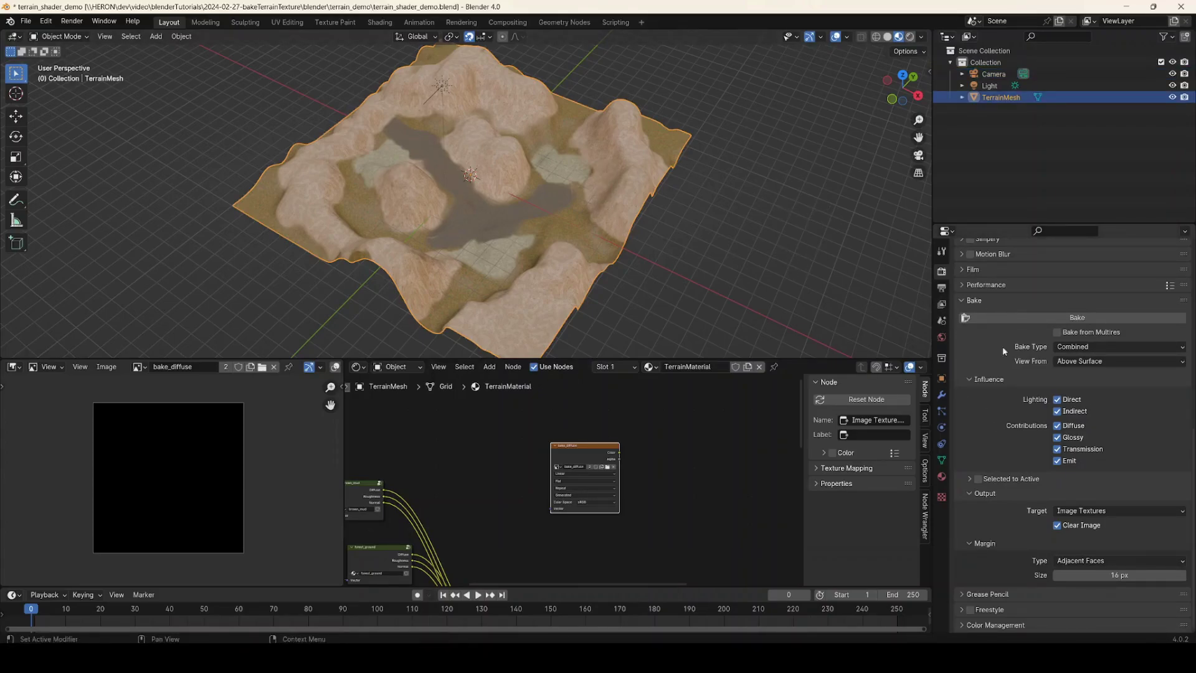
left_click(1085, 348)
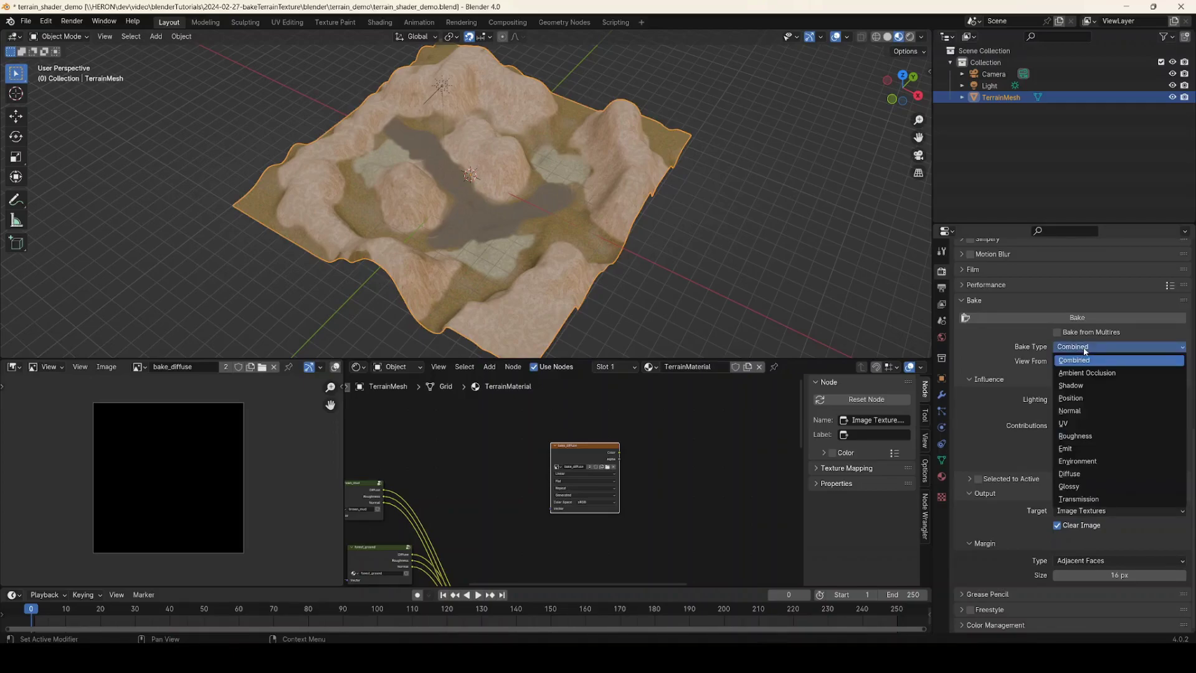
left_click(1076, 473)
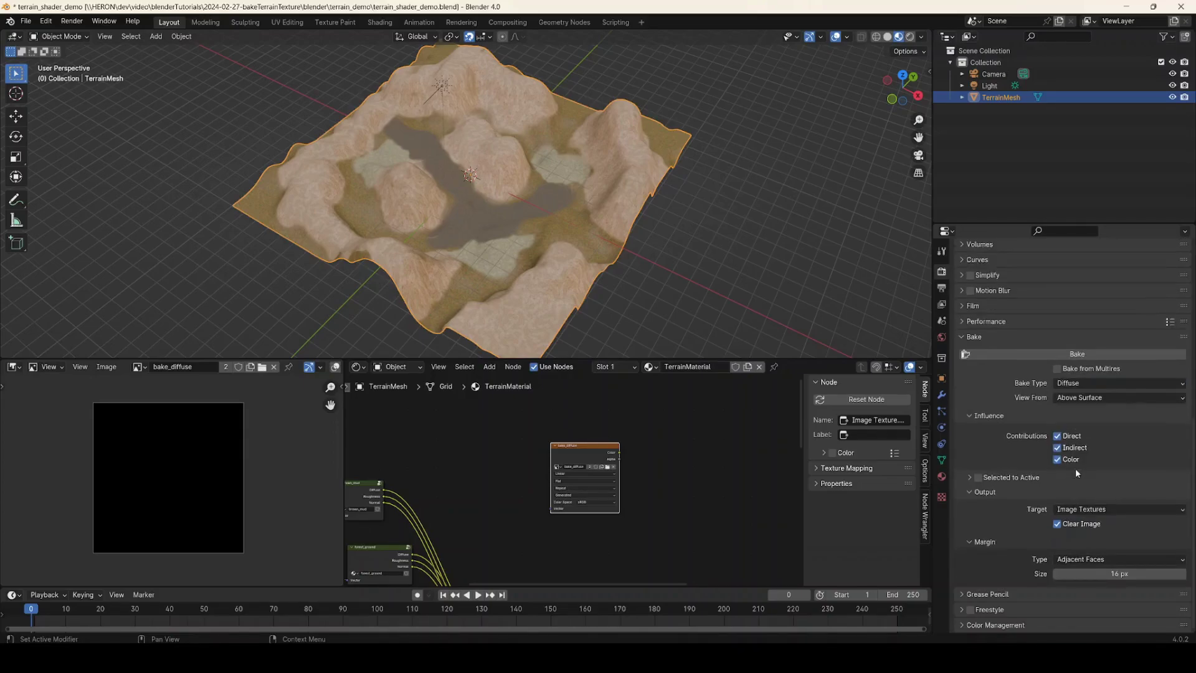
Step: Limit the diffuse bake's contributions to Color by turning off Direct and Indirect, and bake the terrain into bake_diffuse
left_click(1058, 438)
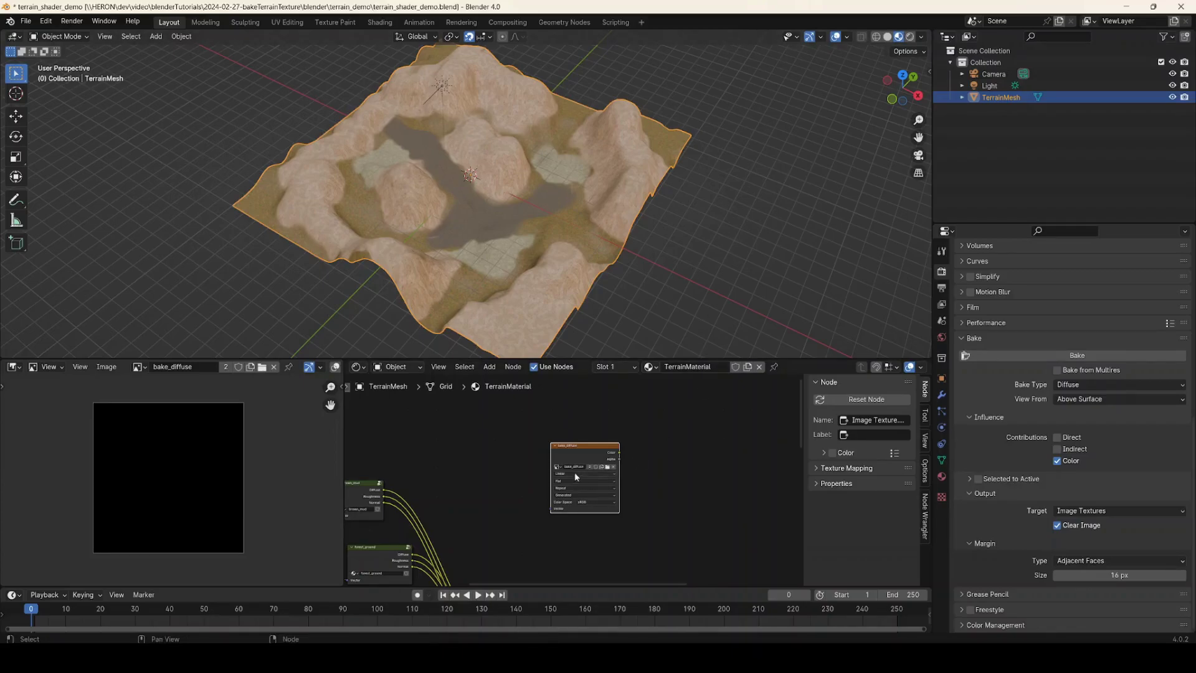
scroll(591, 448, "up", 3)
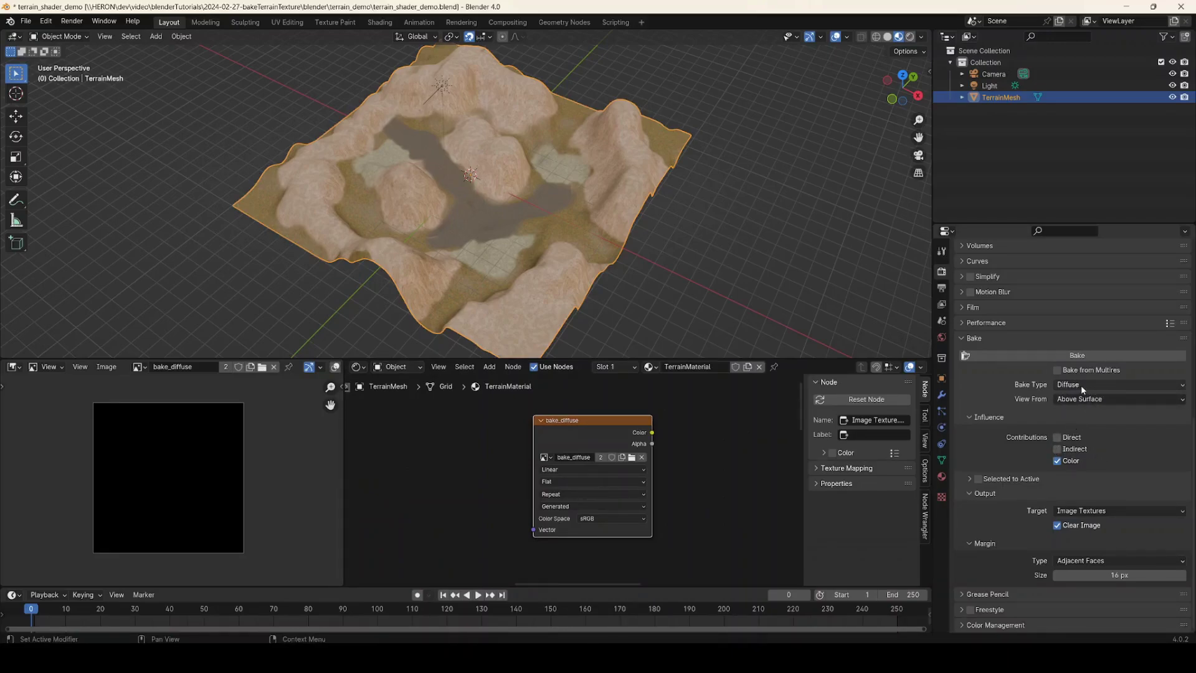
left_click(1036, 355)
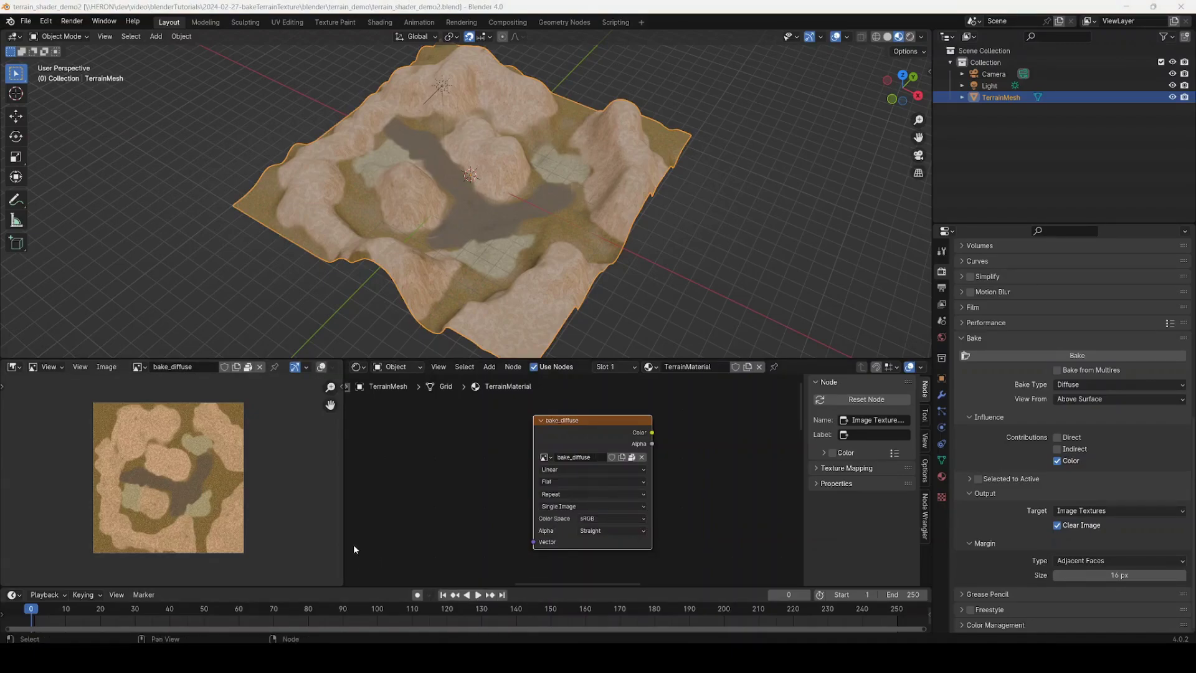
Step: Inspect the baked bake_diffuse image up close and as a whole, checking texture detail across the rock, path and grass areas
left_click_drag(352, 360, 337, 248)
scroll(189, 405, "up", 8)
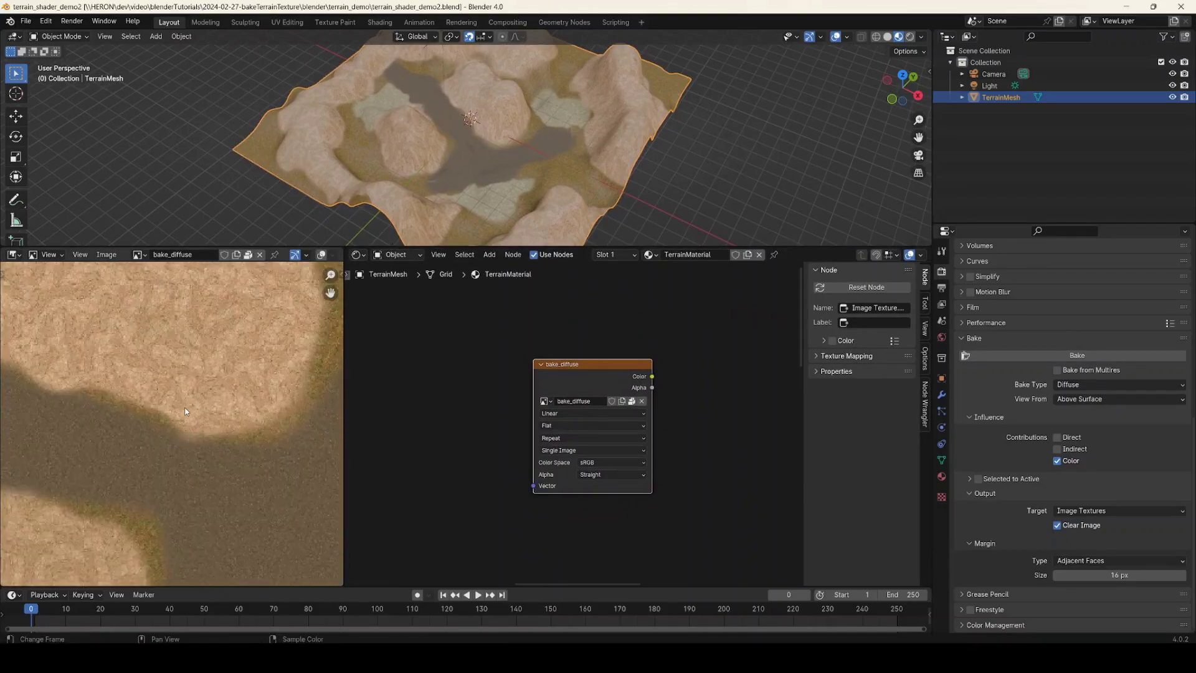
scroll(218, 360, "up", 4)
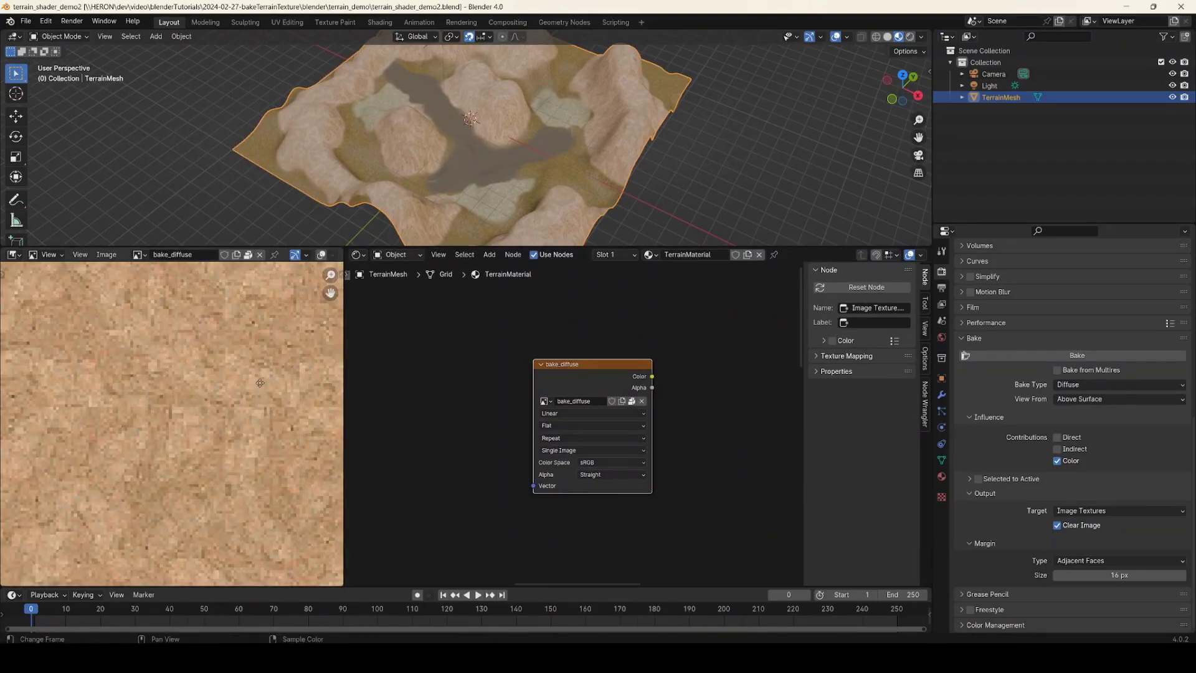
scroll(225, 428, "up", 2)
scroll(226, 428, "down", 6)
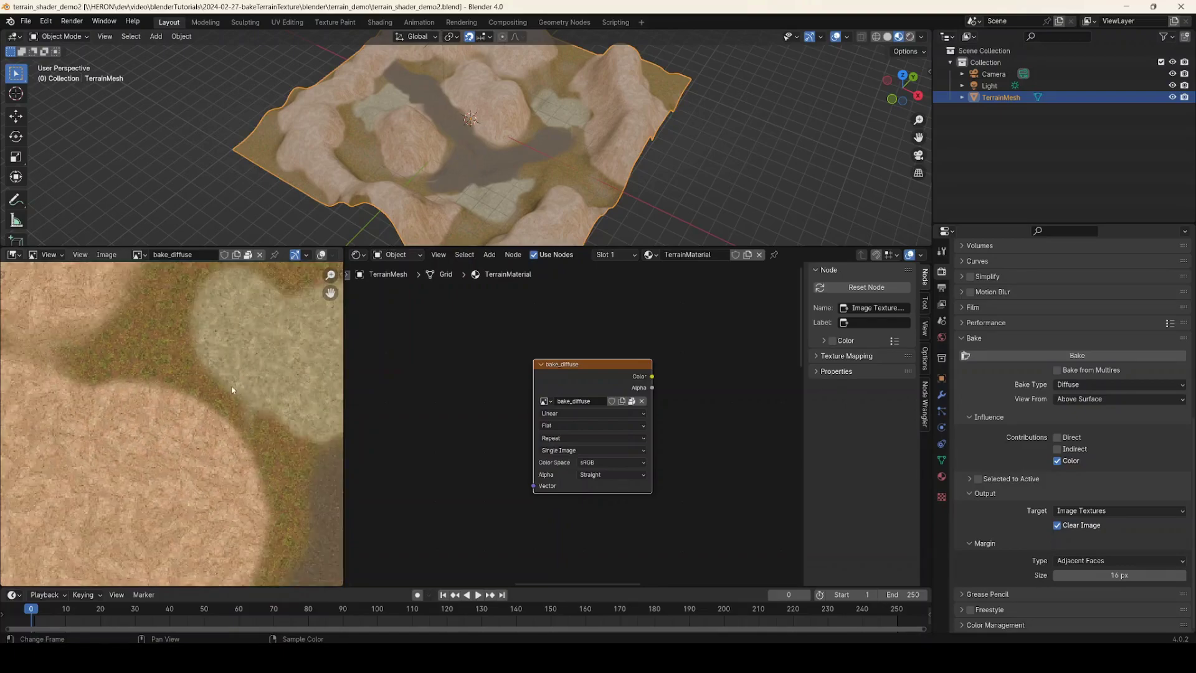
middle_click_drag(230, 458, 230, 461)
scroll(230, 436, "up", 5)
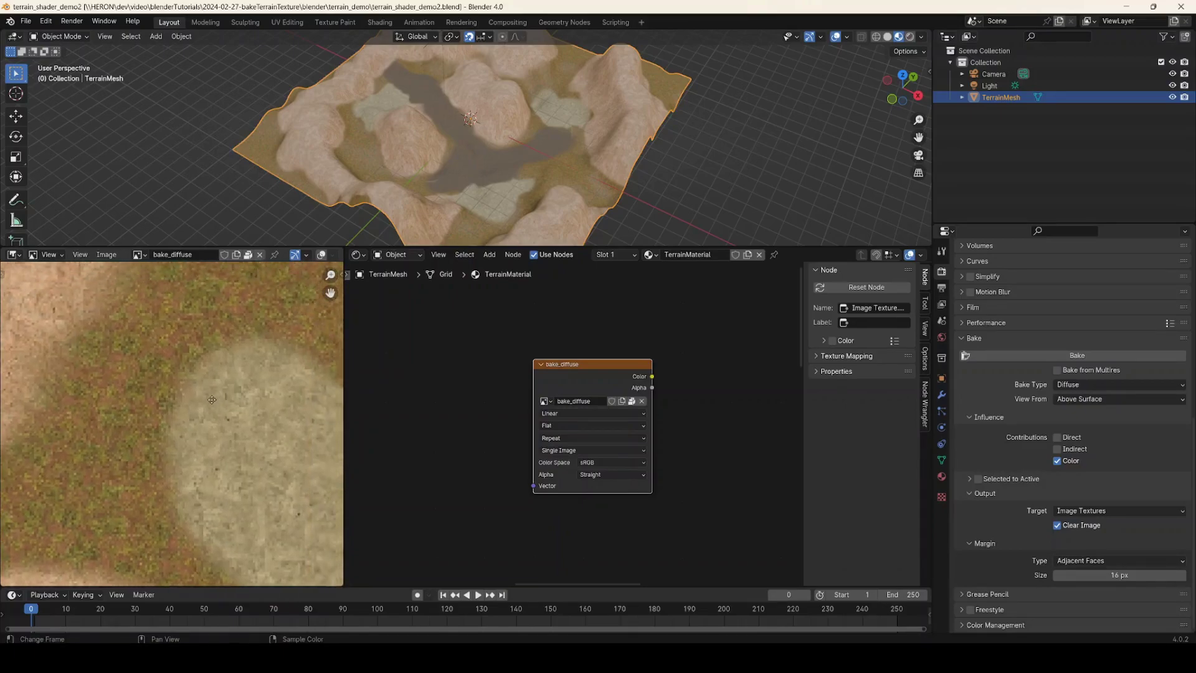
scroll(230, 380, "down", 4)
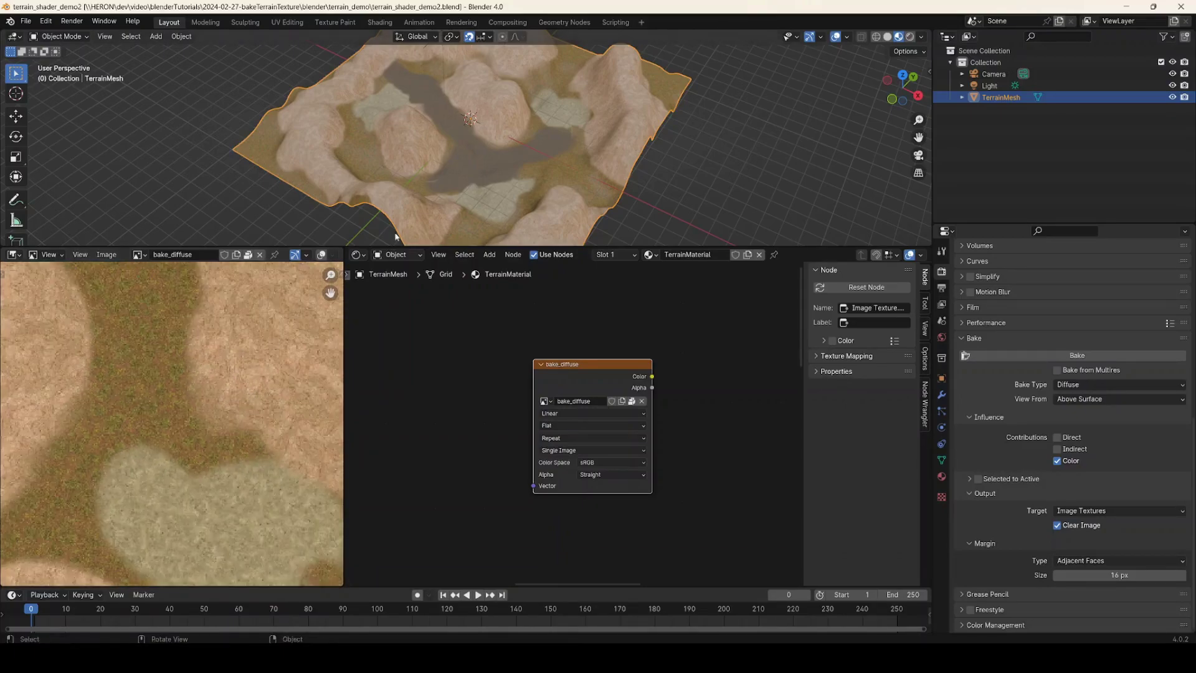
scroll(215, 371, "down", 4)
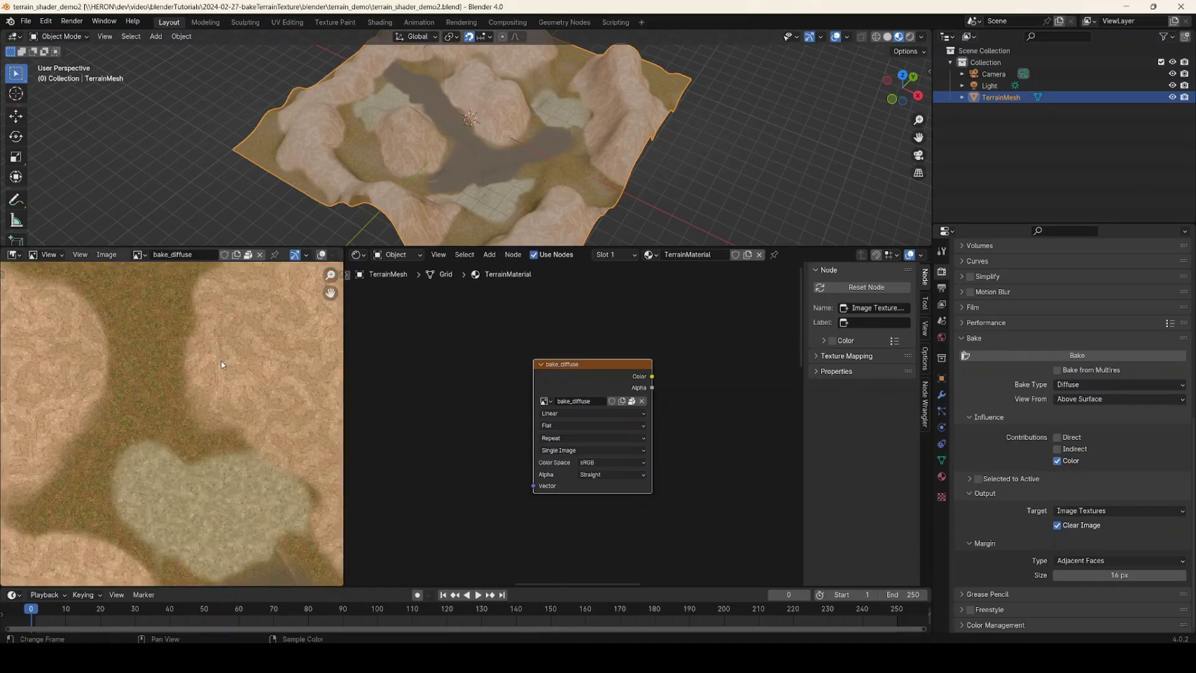
middle_click_drag(199, 387, 261, 341)
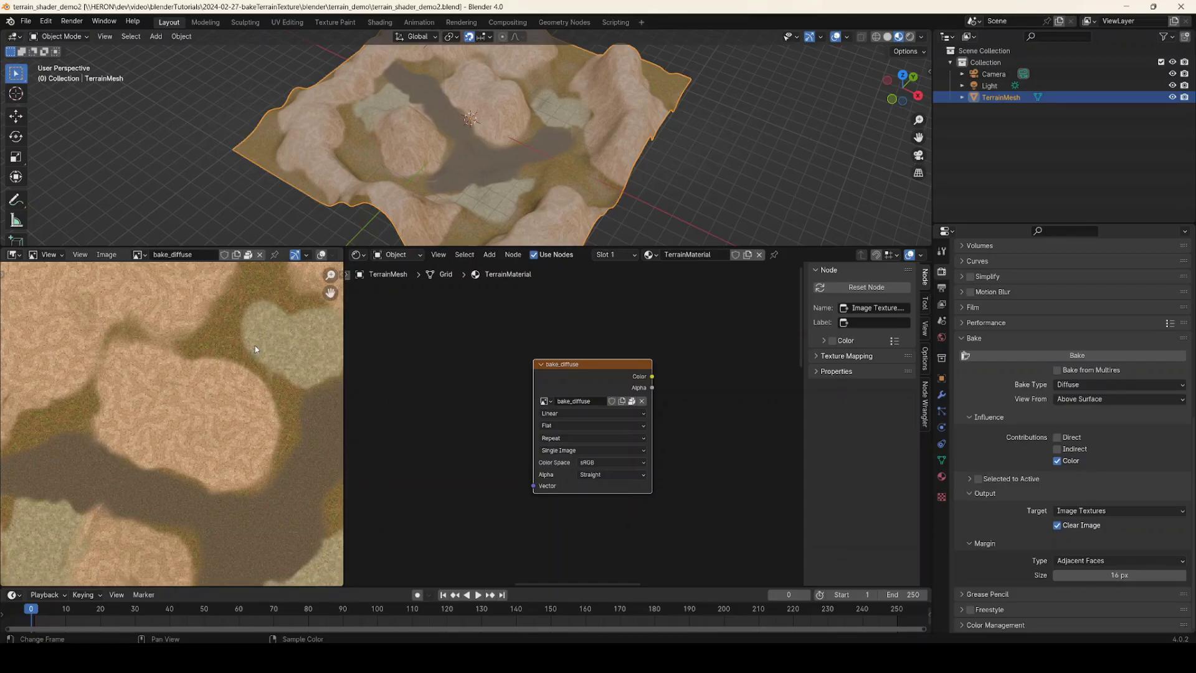
scroll(252, 371, "down", 3)
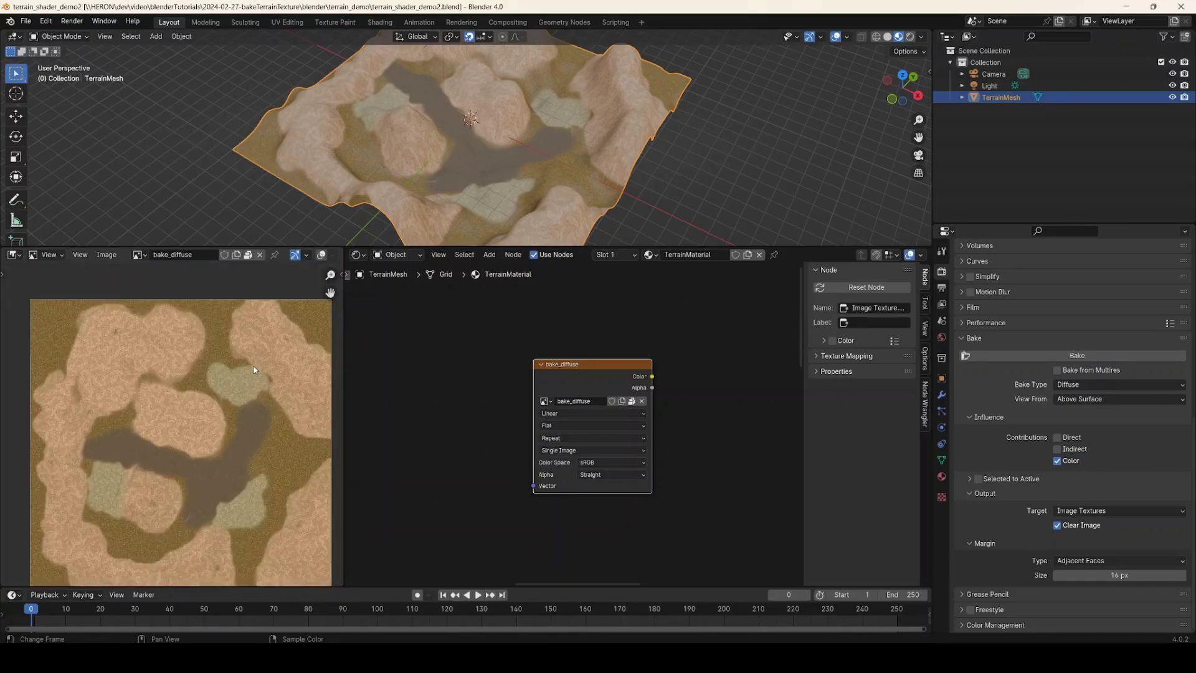
scroll(254, 370, "down", 1)
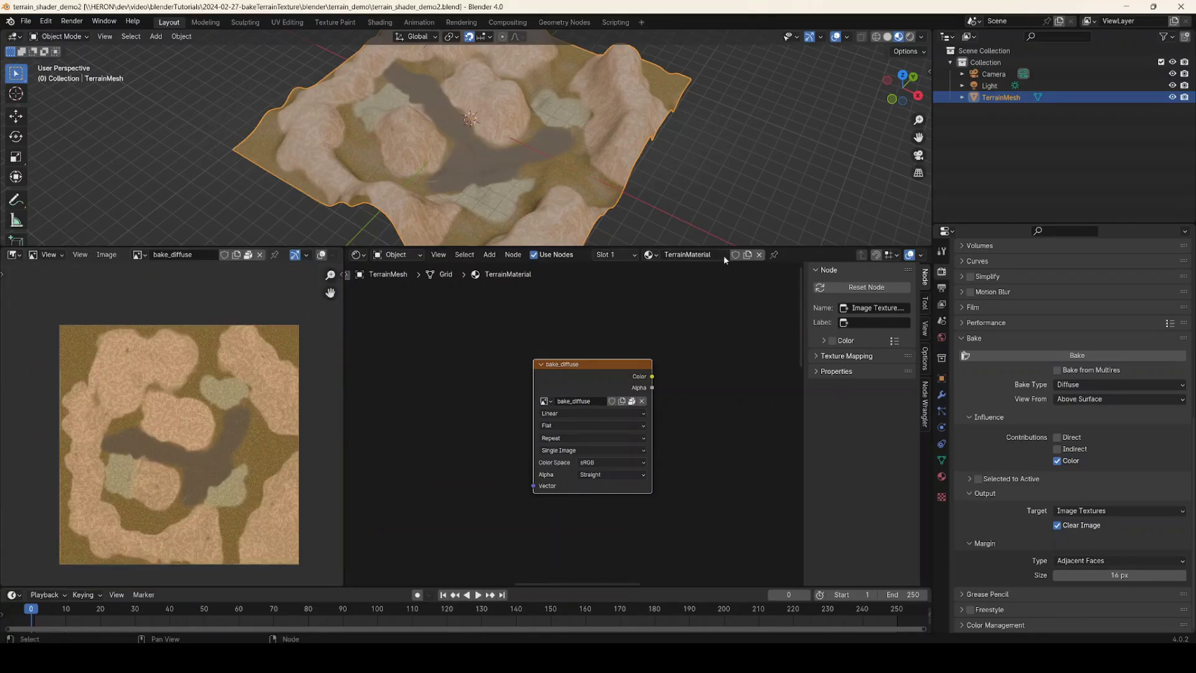
left_click_drag(591, 247, 576, 334)
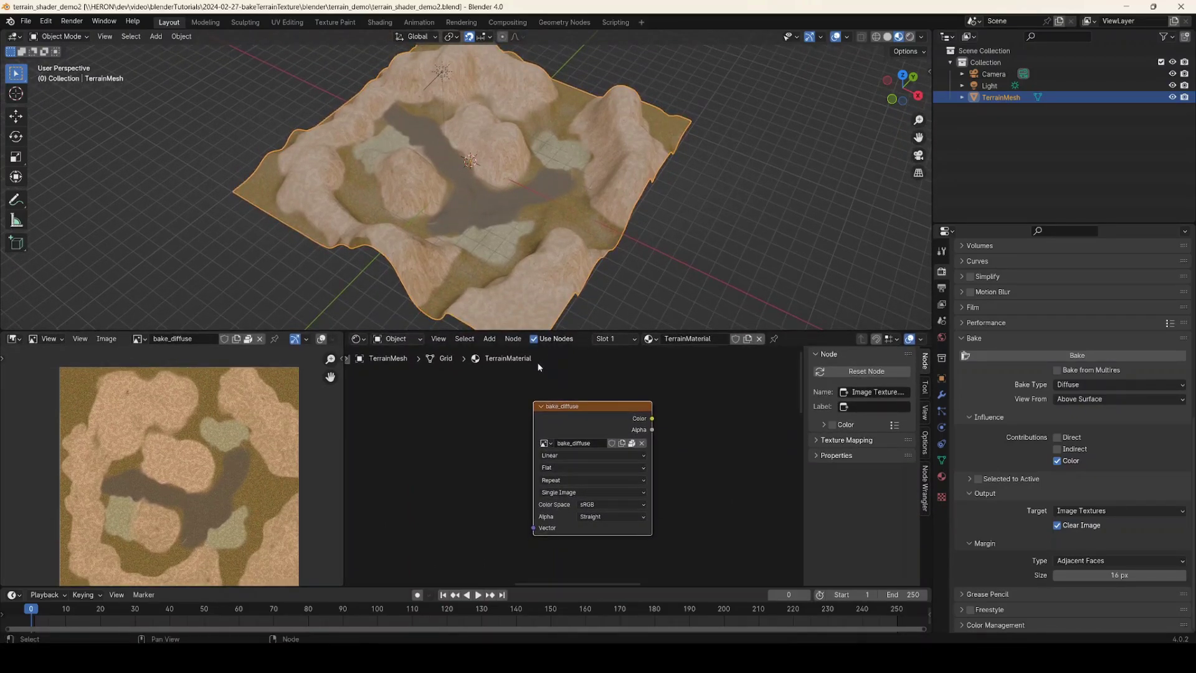
Step: Review the terrain and TerrainMaterial's node network, from the texture mixing groups through the normal map to the shader output
mouse_move(440, 218)
middle_mouse_down()
mouse_move(459, 214)
mouse_move(445, 214)
middle_mouse_up()
scroll(499, 449, "down", 5)
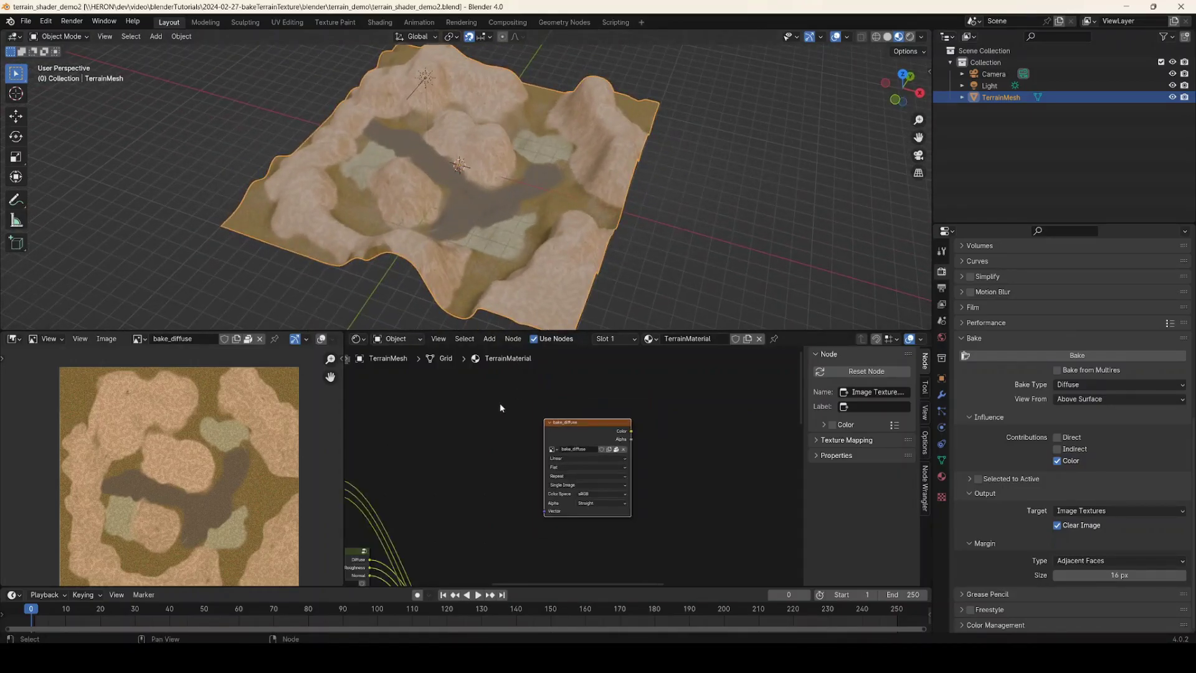
middle_click_drag(522, 488, 480, 462)
scroll(560, 430, "up", 4)
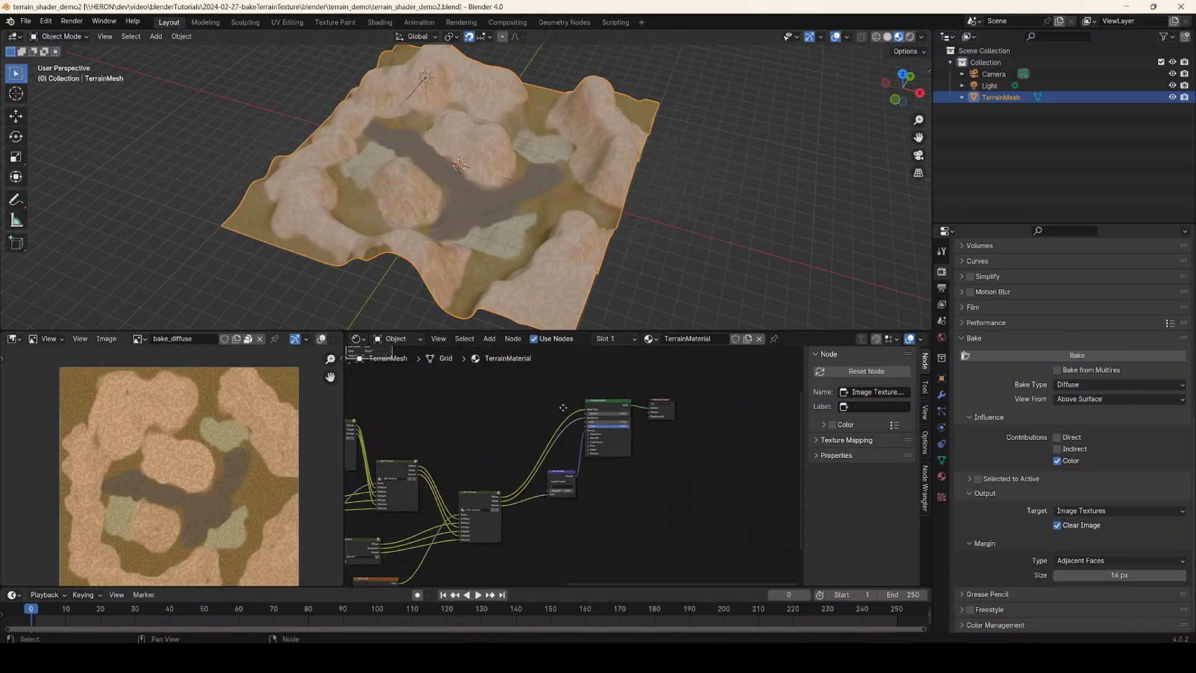
scroll(584, 417, "down", 3)
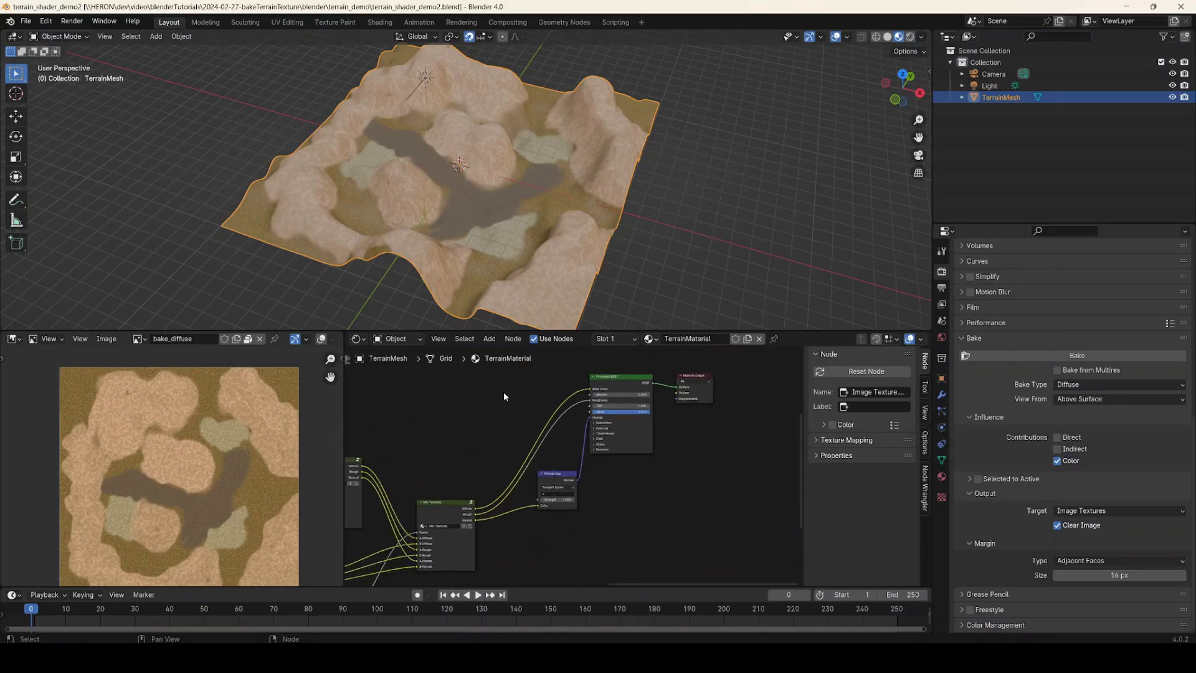
middle_click_drag(476, 398, 605, 446)
scroll(544, 446, "up", 4)
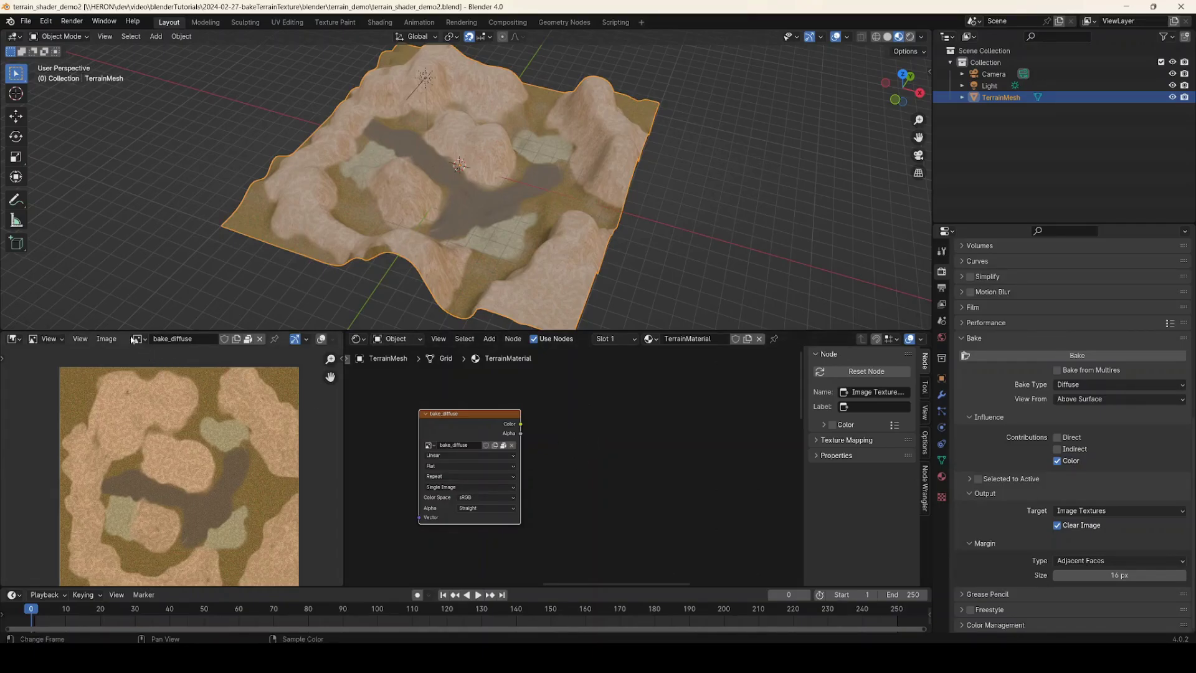
Step: Create a blank 1024 × 1024 px image named bake_normals
left_click(105, 339)
left_click(129, 352)
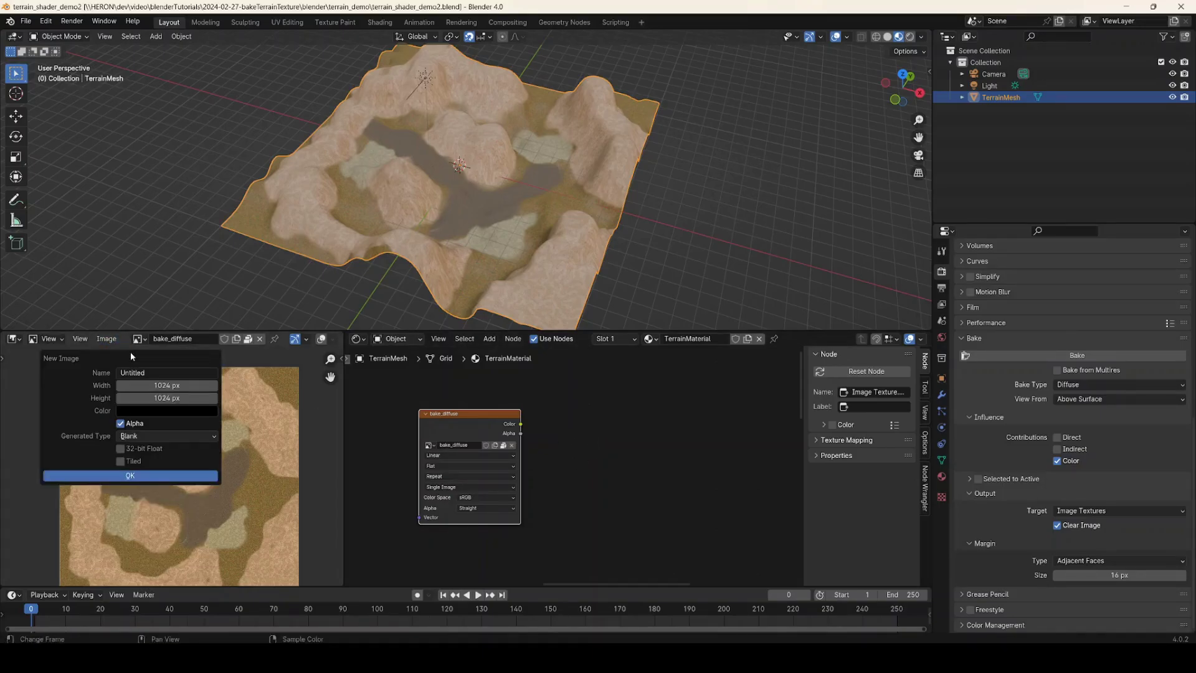
left_click(150, 372)
type("bake/")
key("BackSpace")
type("_normals")
left_click(155, 476)
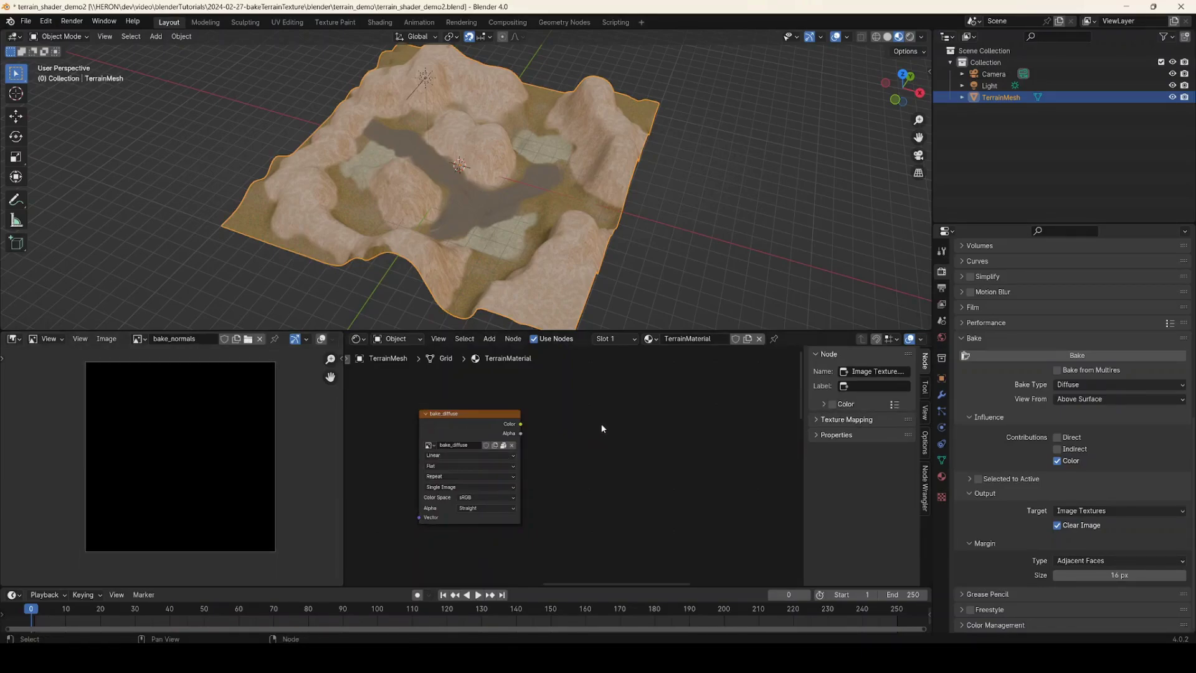
Step: Add a second, unconnected Image Texture node beside the bake_diffuse node and assign the bake_normals image to it
key("shift+a")
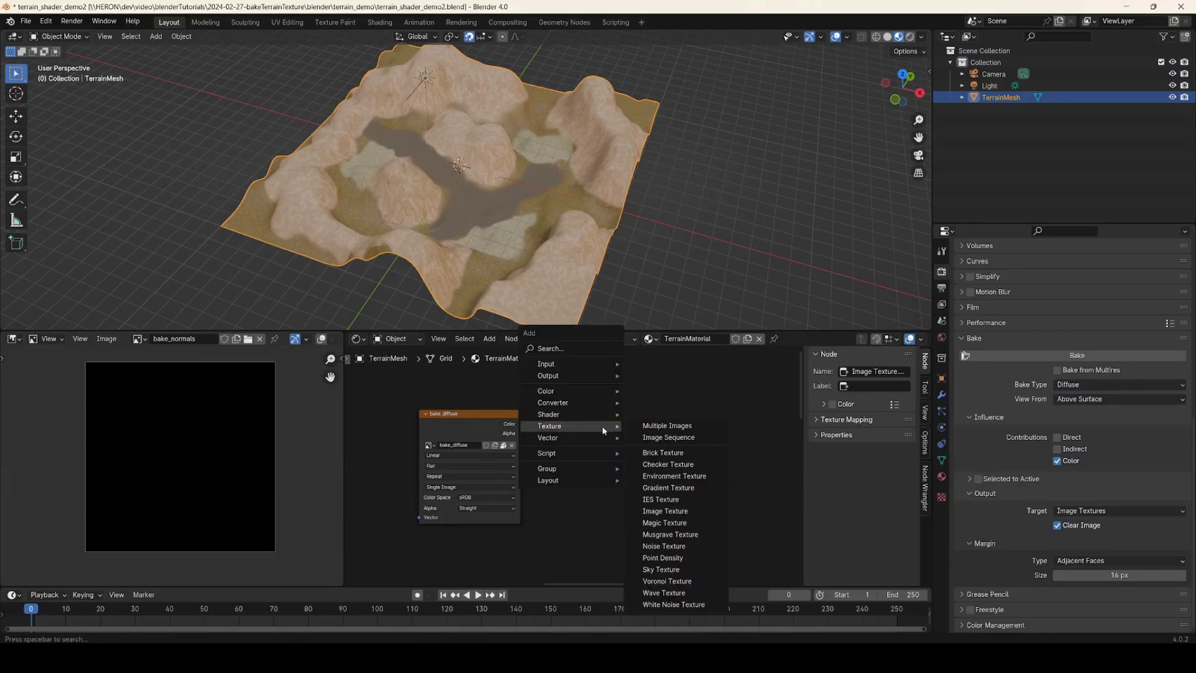
mouse_move(607, 426)
left_click(665, 510)
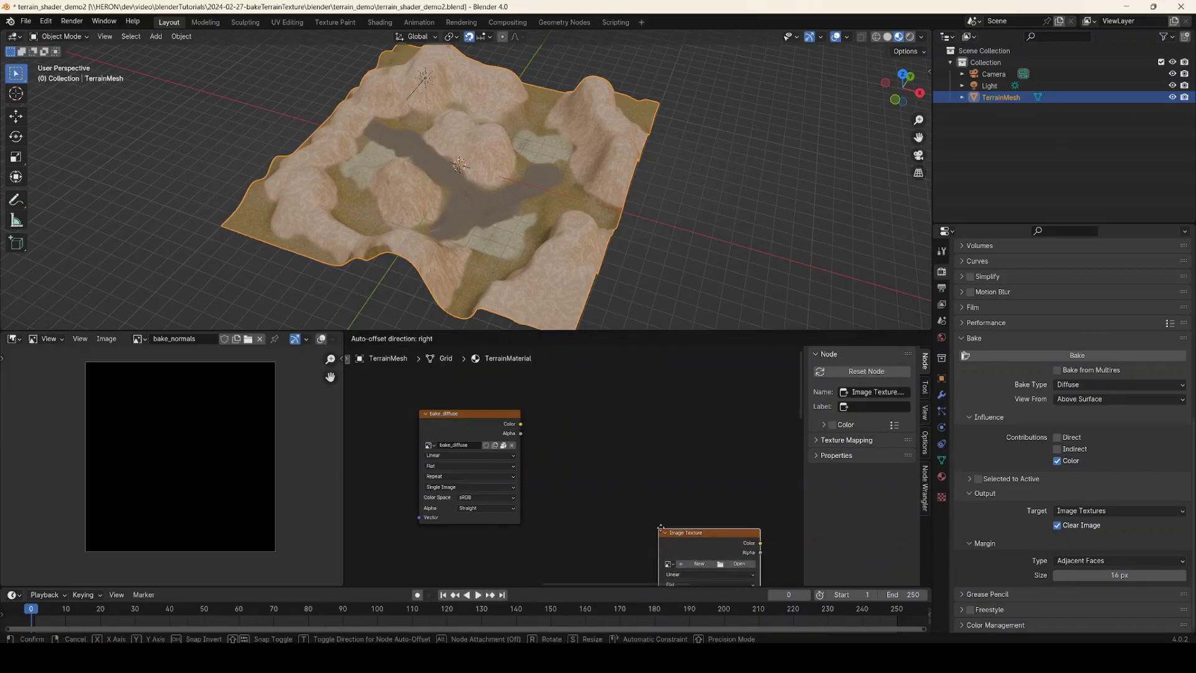
left_click(582, 386)
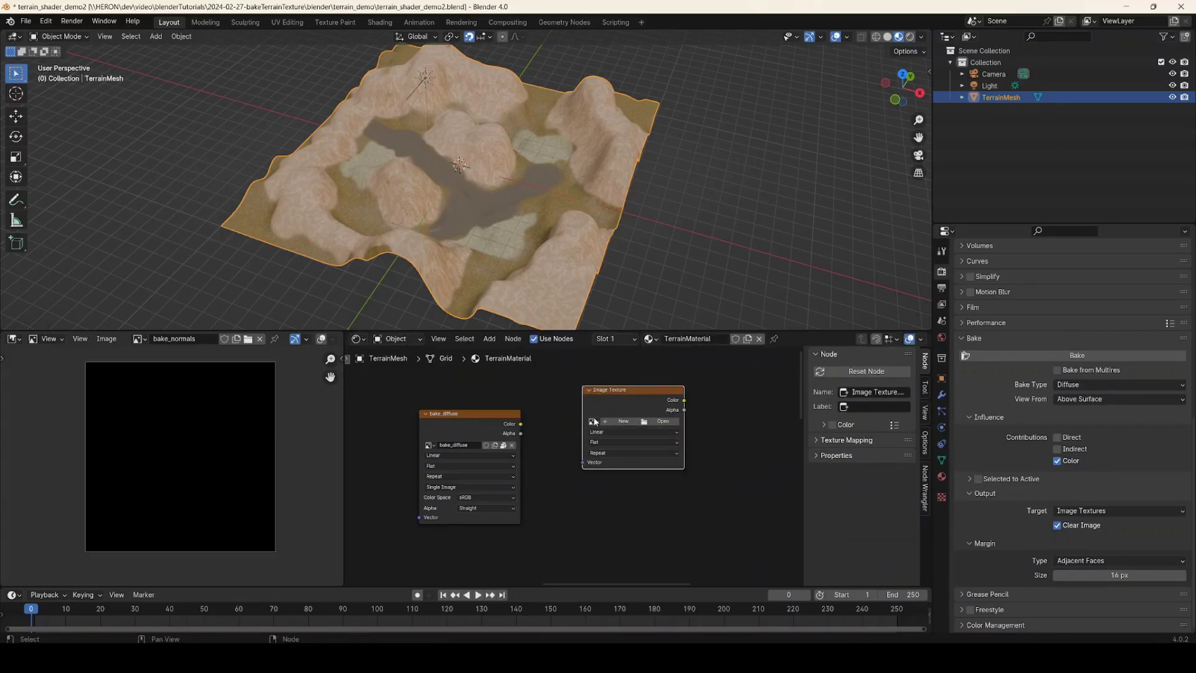
left_click(593, 421)
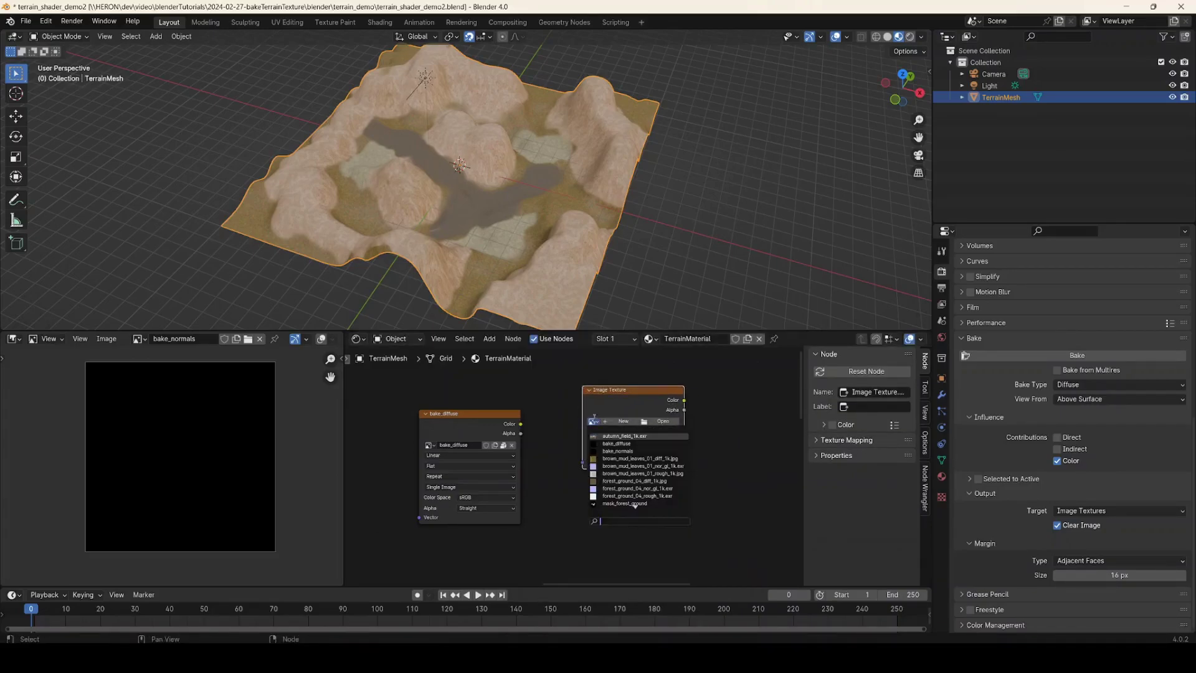
left_click(618, 451)
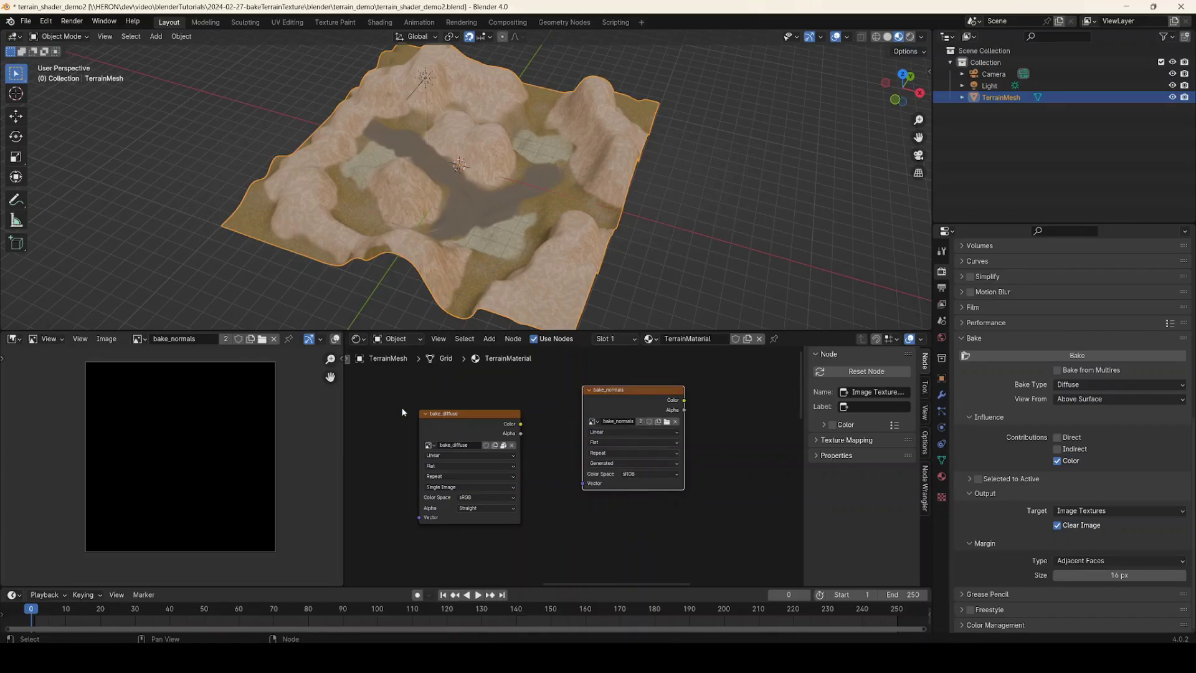
Step: Set the bake_normals image's color space to Non-Color in its image properties
middle_click_drag(311, 394, 299, 406)
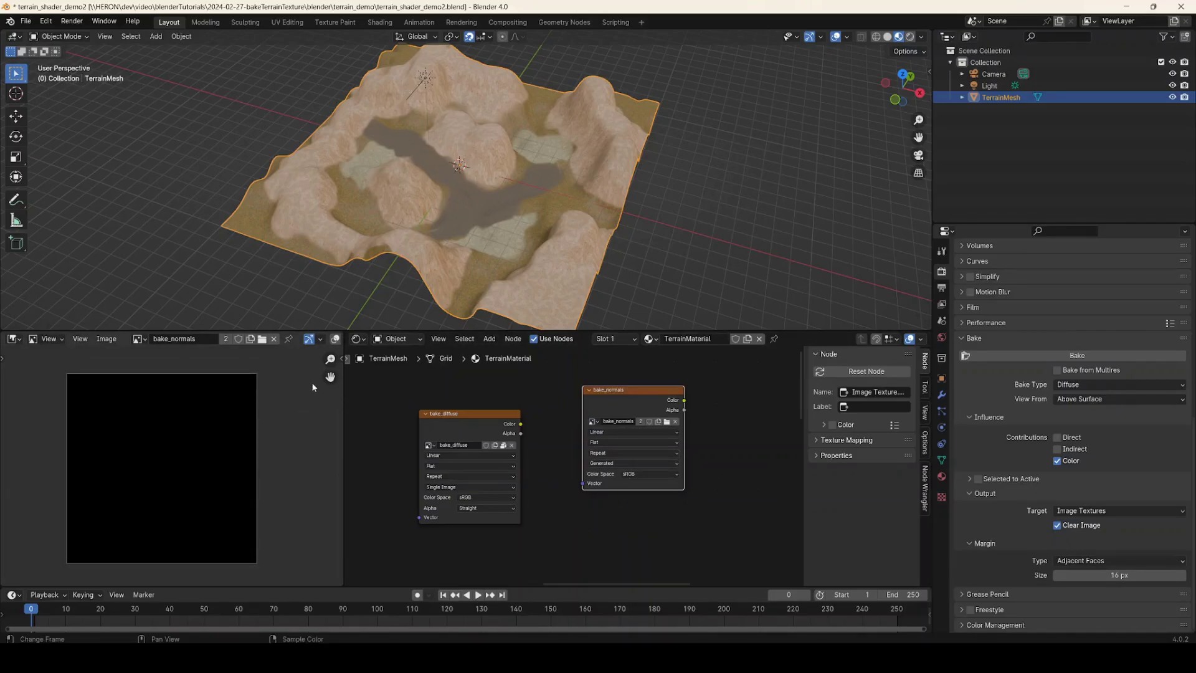
key("n")
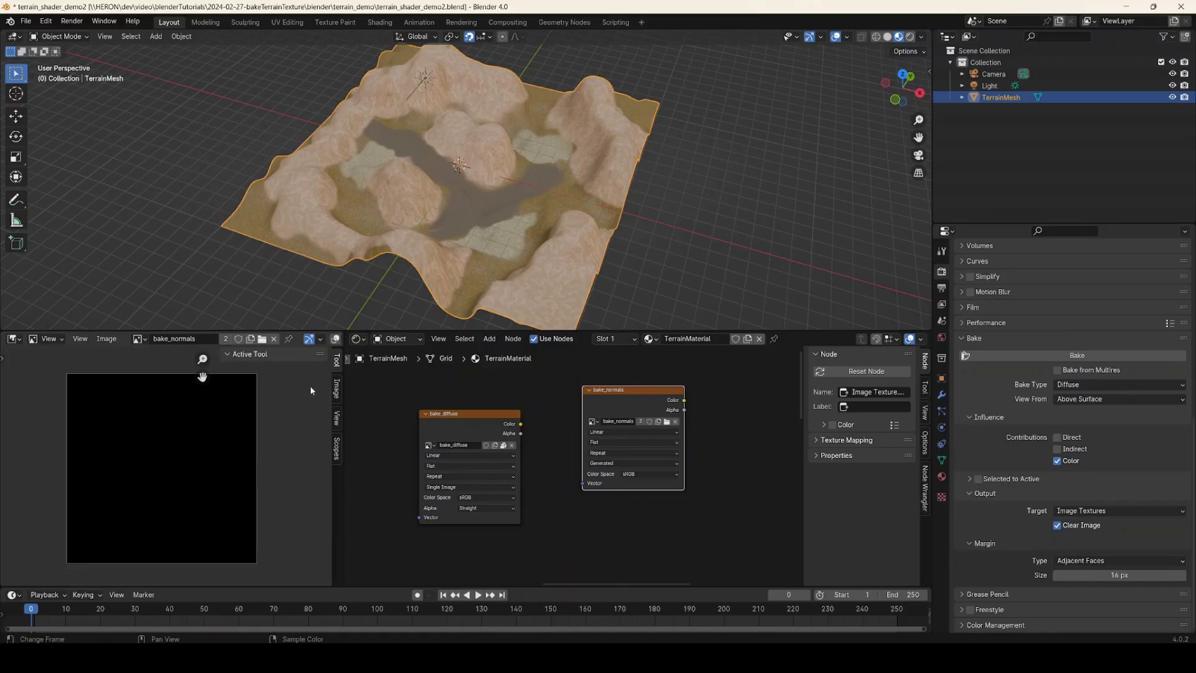
left_click(337, 390)
left_click(278, 430)
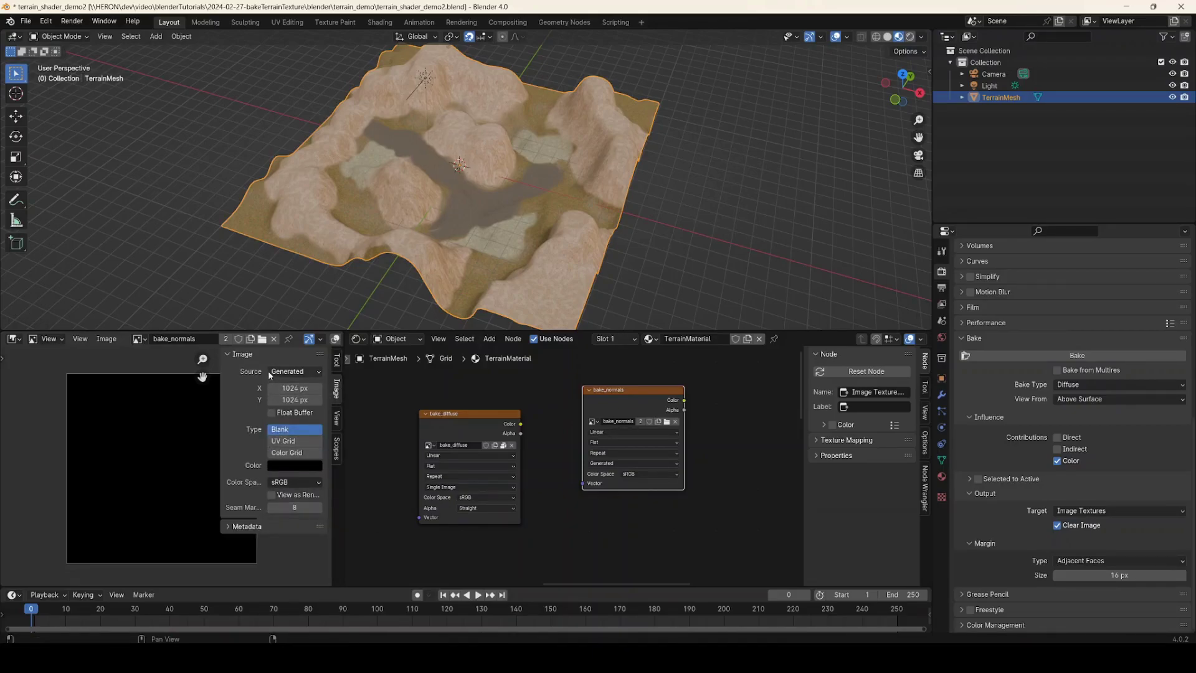
left_click_drag(221, 387, 178, 387)
left_click(269, 483)
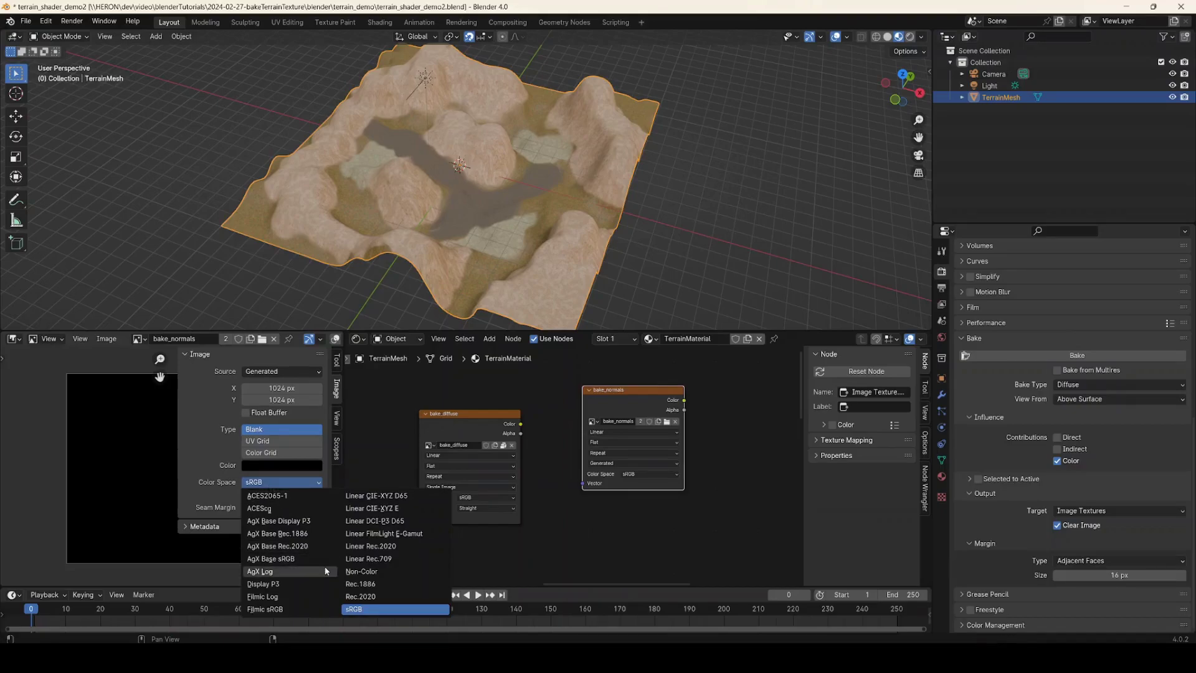
left_click(359, 570)
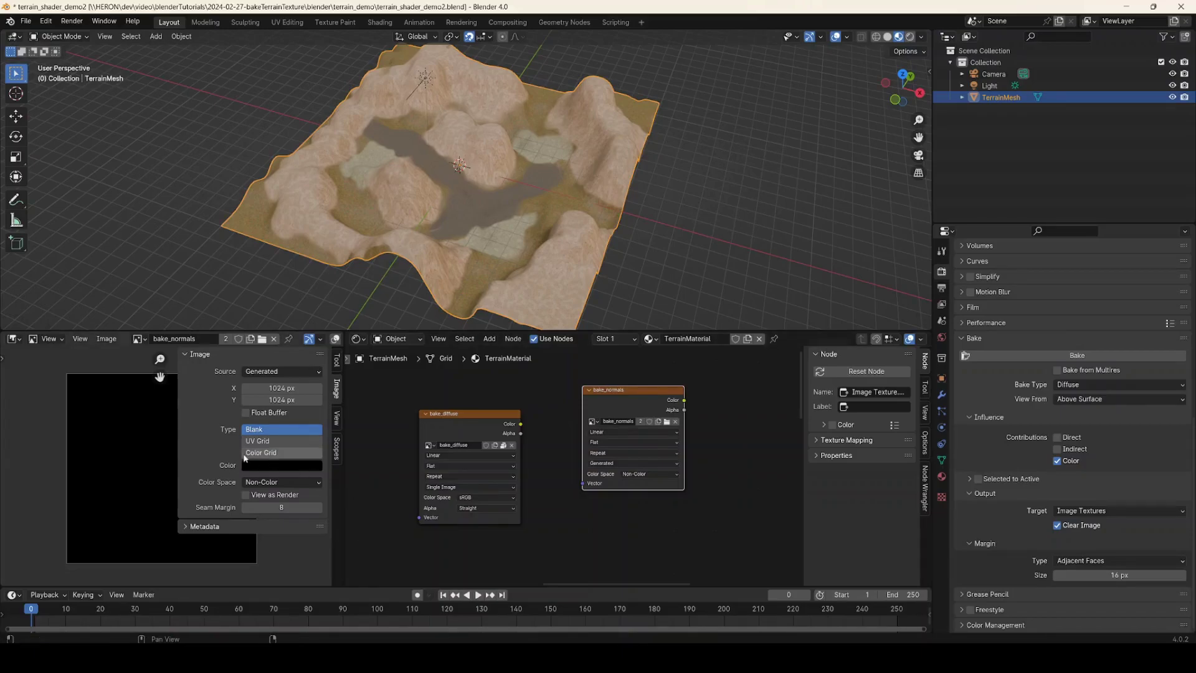
left_click_drag(176, 428, 198, 429)
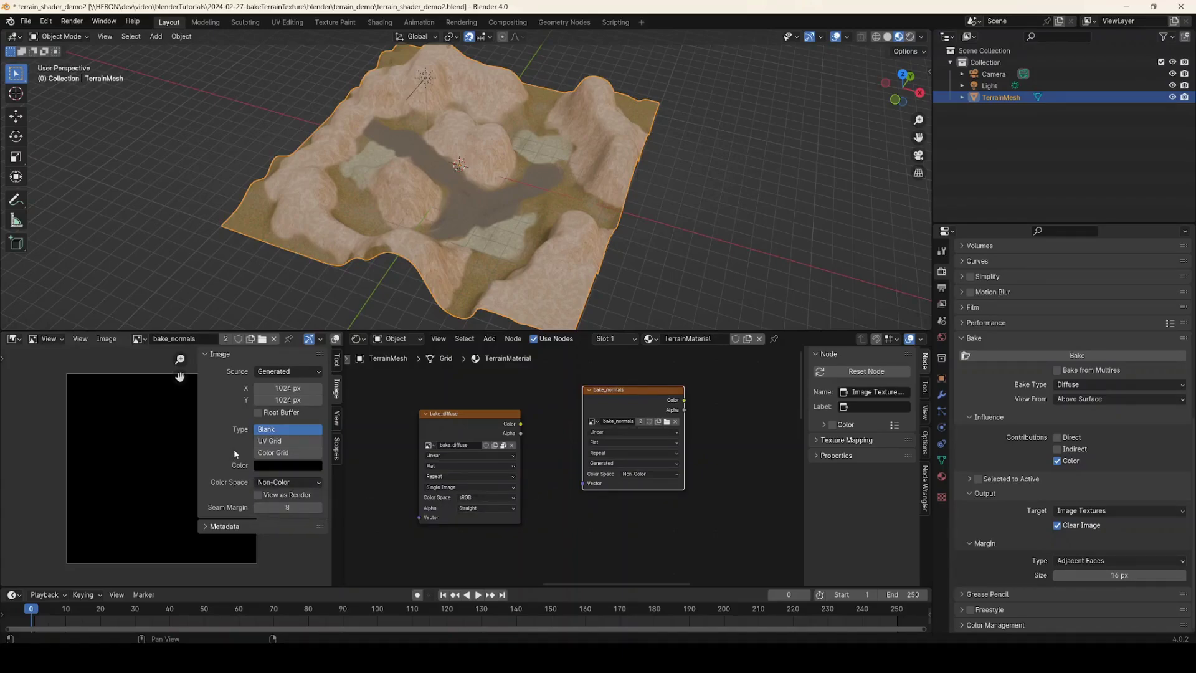
key("n")
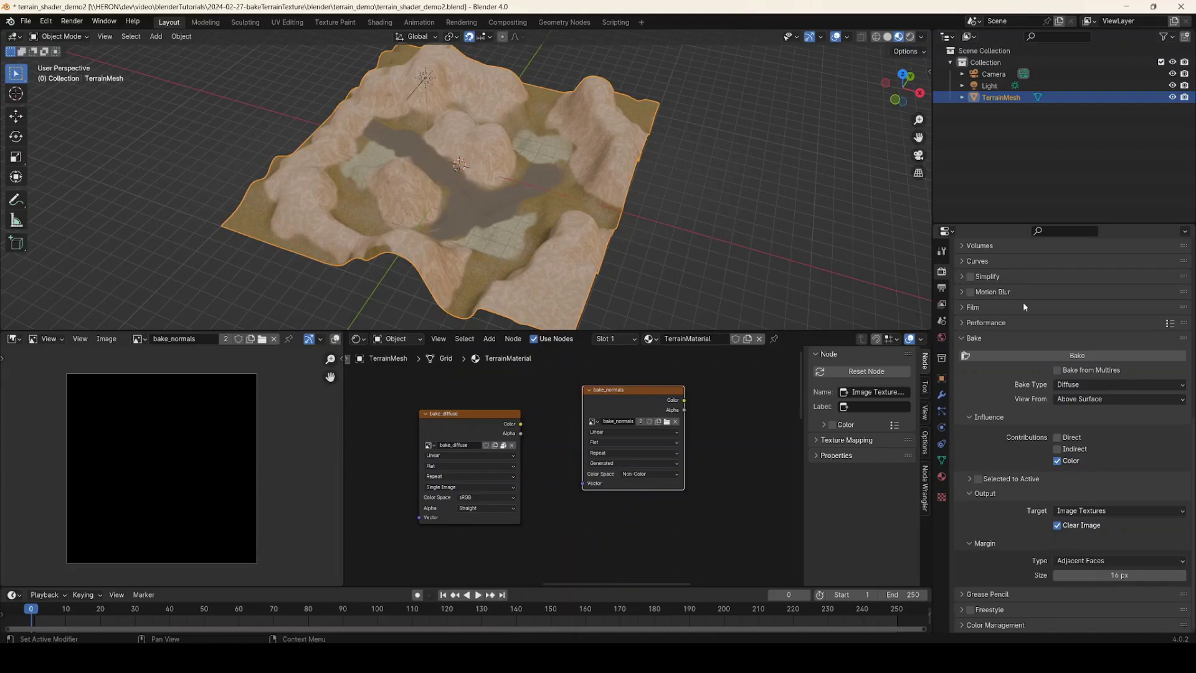
Step: Set the bake type to Normal in the render bake settings
scroll(1051, 330, "up", 3)
scroll(1050, 330, "up", 9)
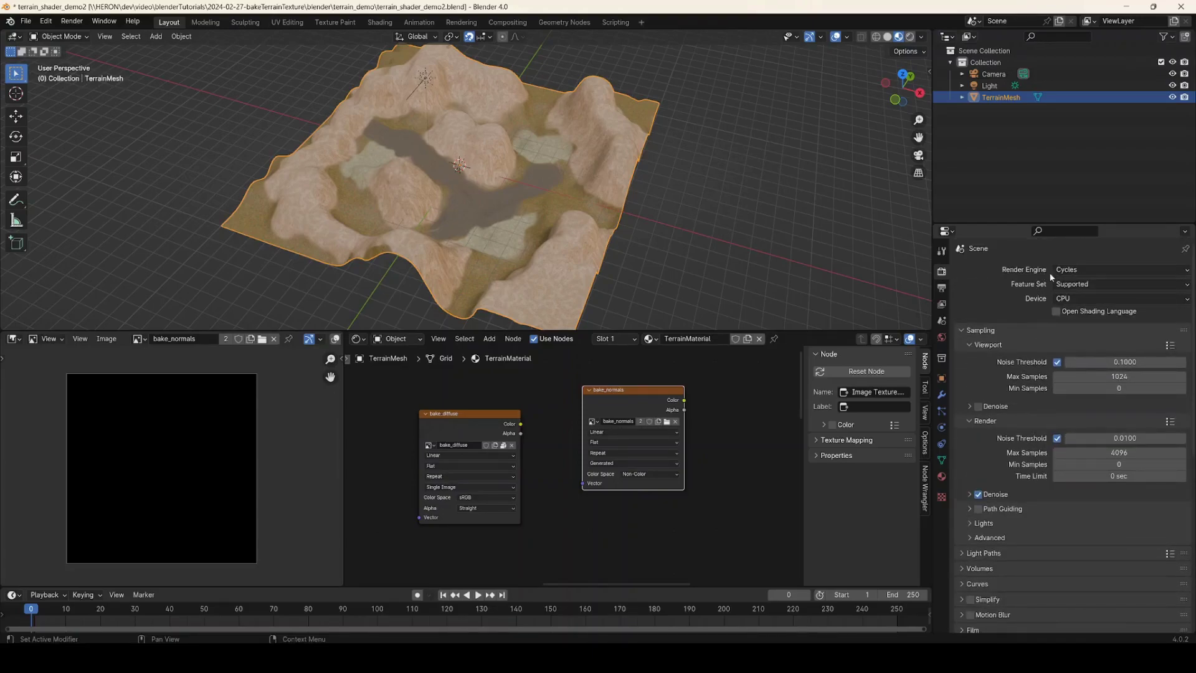
scroll(1041, 299, "down", 12)
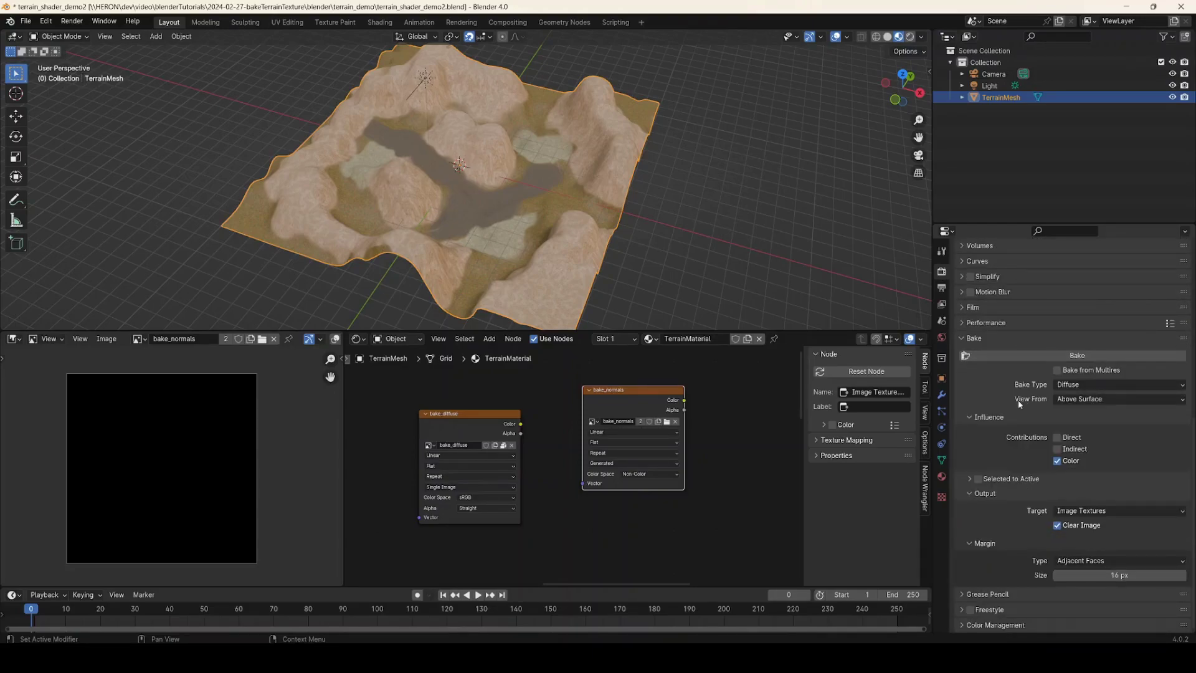
left_click(1085, 384)
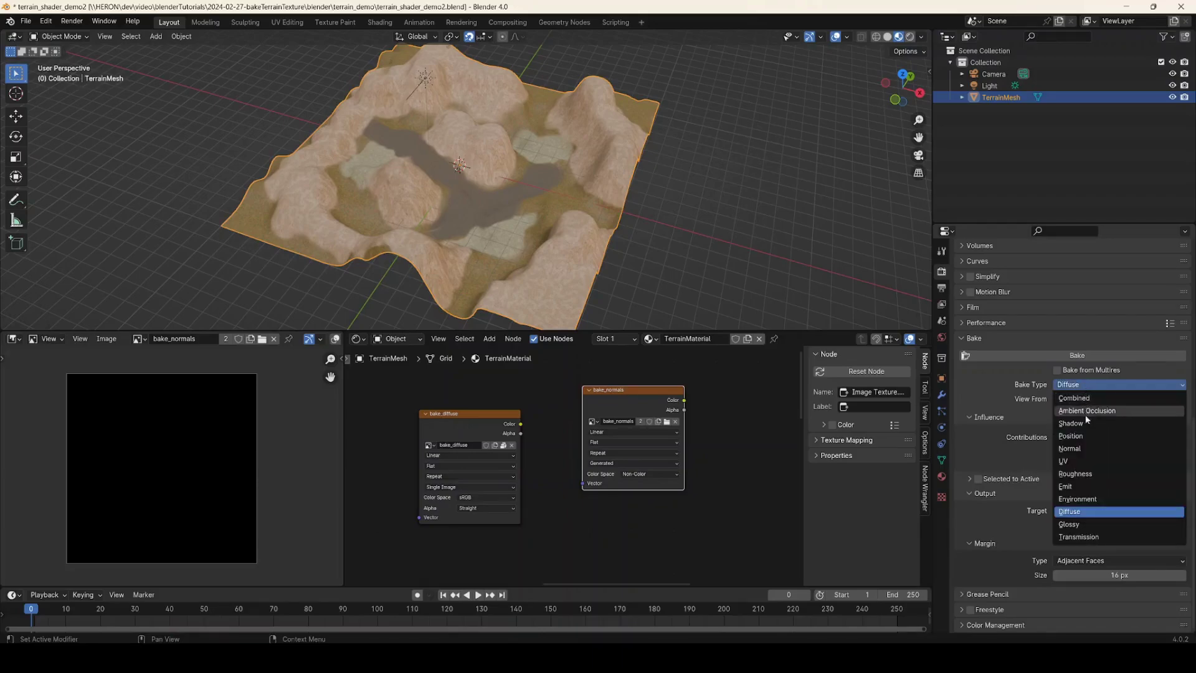
left_click(1093, 443)
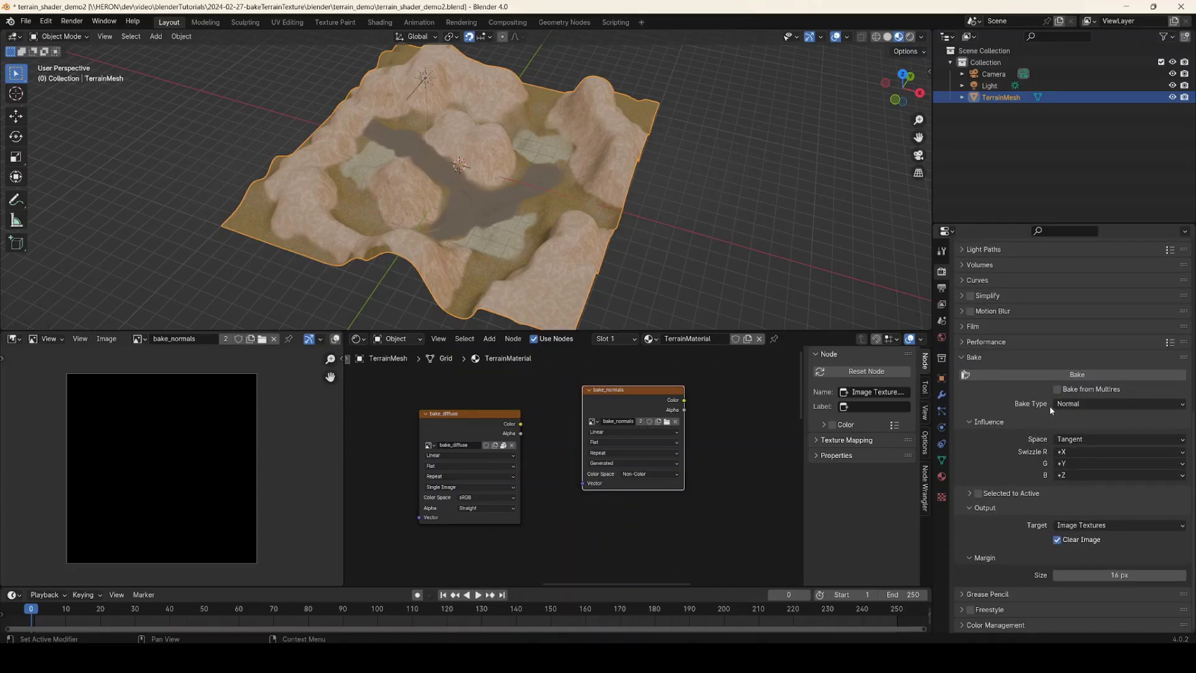
Step: Bake the terrain's normals into the bake_normals image and save an incremental copy of the file as terrain_shader_demo3.blend
left_click(1026, 375)
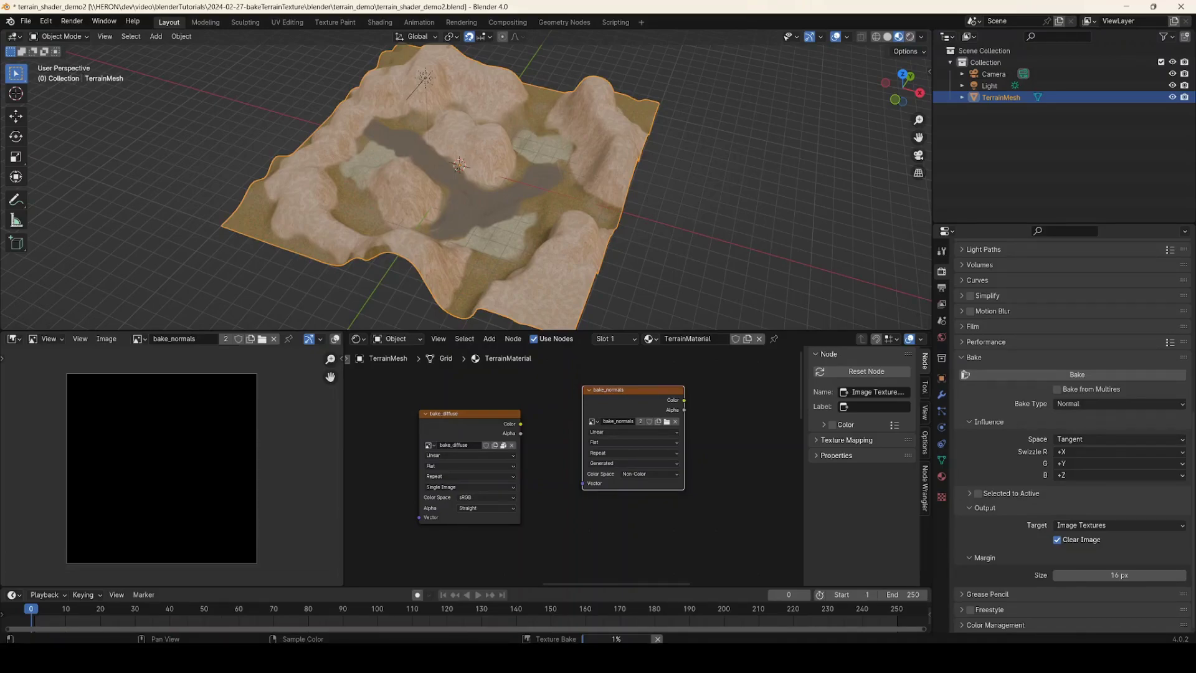
key("ctrl+alt+s")
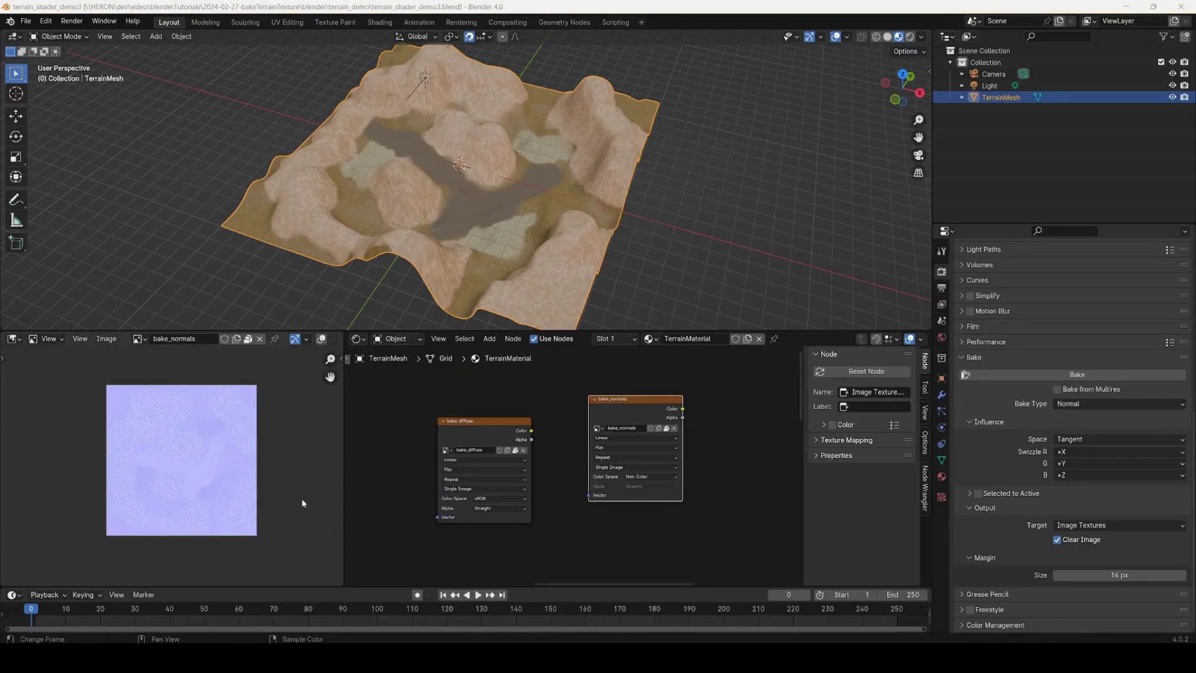
Step: Examine the baked bake_normals image up close and compare it with the surface detail on the terrain
scroll(228, 458, "up", 5)
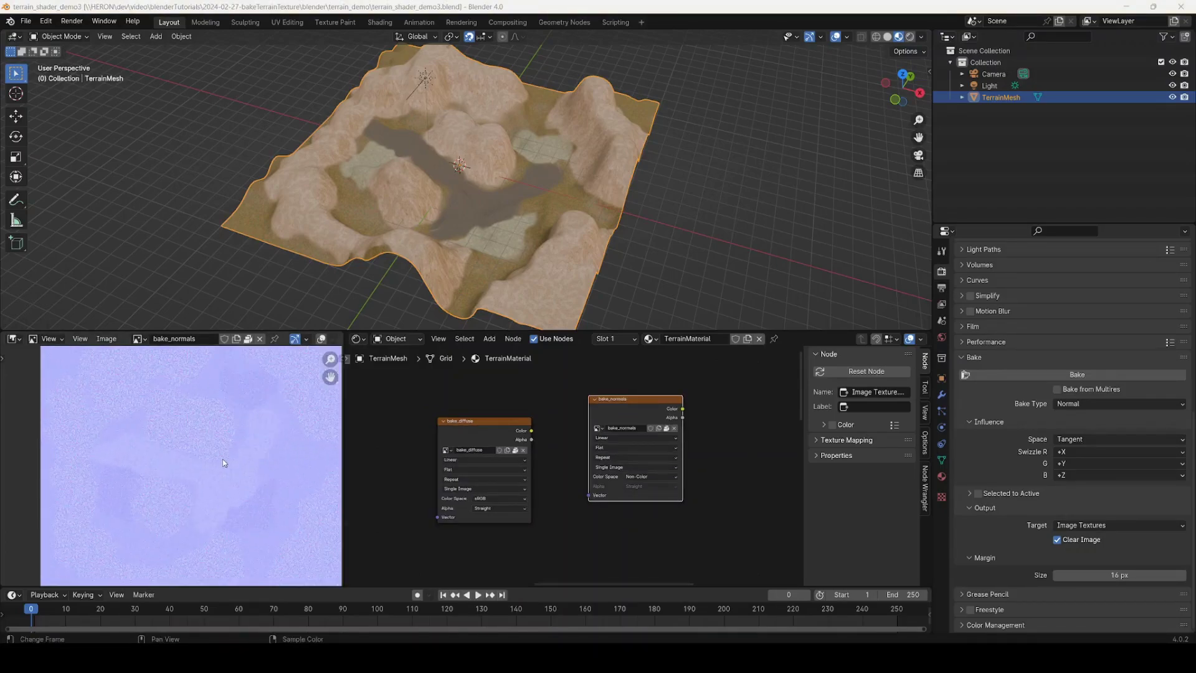
scroll(225, 462, "up", 5)
middle_click_drag(263, 416, 62, 598)
middle_click_drag(263, 423, 245, 449)
scroll(245, 447, "down", 2)
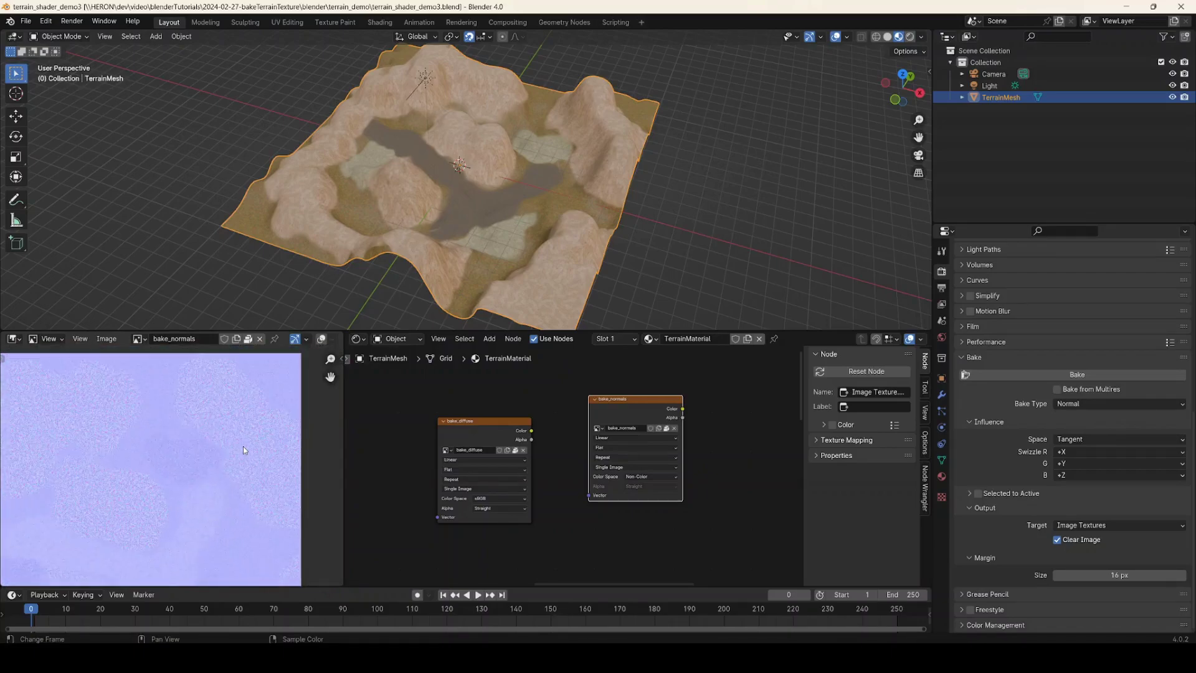
scroll(243, 446, "down", 4)
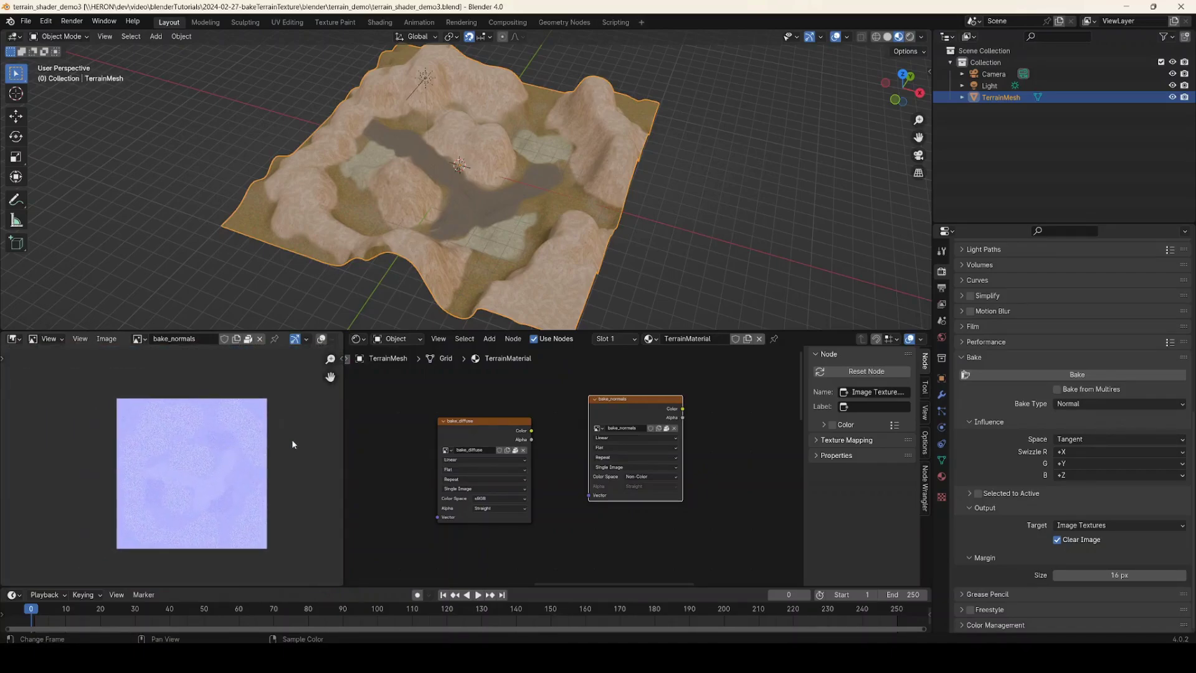
mouse_move(509, 244)
middle_mouse_down()
mouse_move(553, 239)
mouse_move(507, 233)
middle_mouse_up()
scroll(512, 228, "up", 5)
middle_click_drag(585, 207, 561, 203)
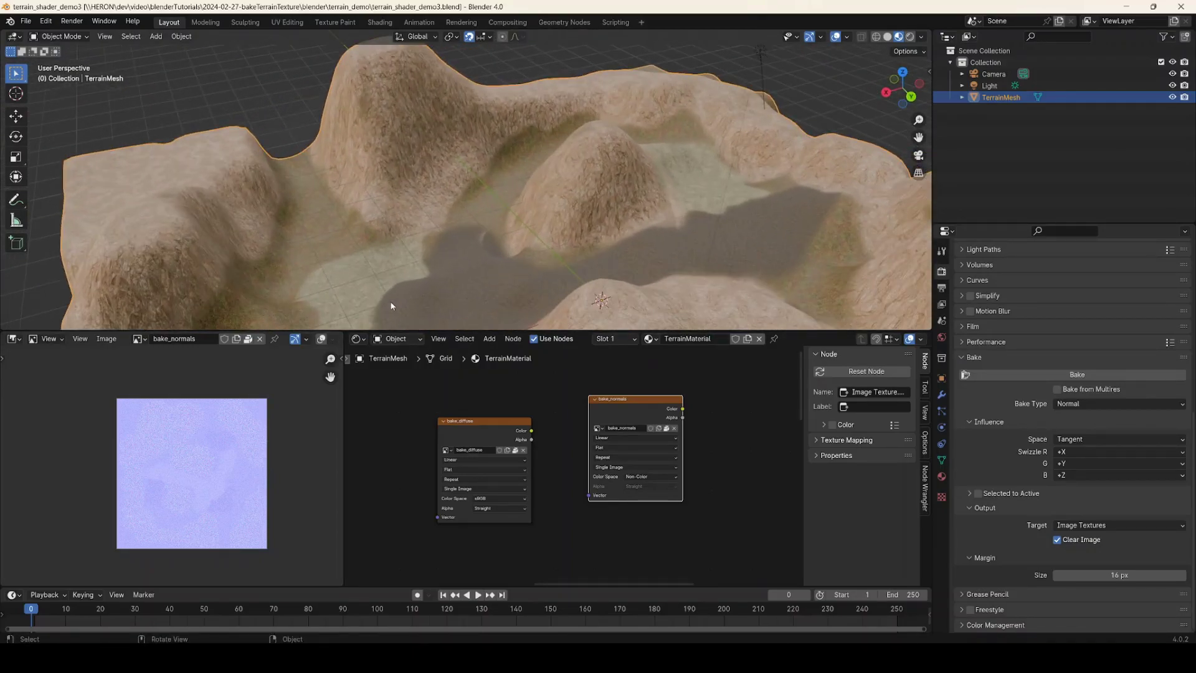
Step: Create a blank 1024 × 1024 px image named bake_roughness
left_click(107, 340)
left_click(124, 354)
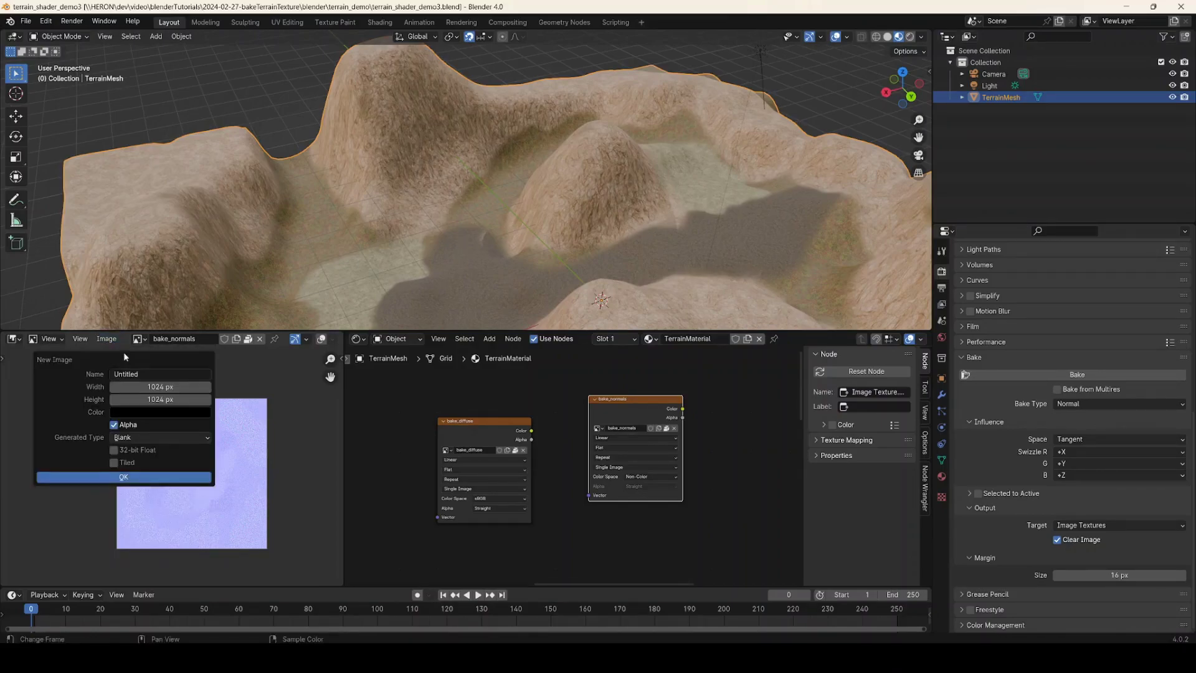
left_click(146, 373)
type("bake_roughness")
key("Return")
left_click(177, 481)
Step: Add a third, unconnected Image Texture node beside the bake_normals node and assign the bake_roughness image to it
middle_click_drag(739, 435, 628, 437)
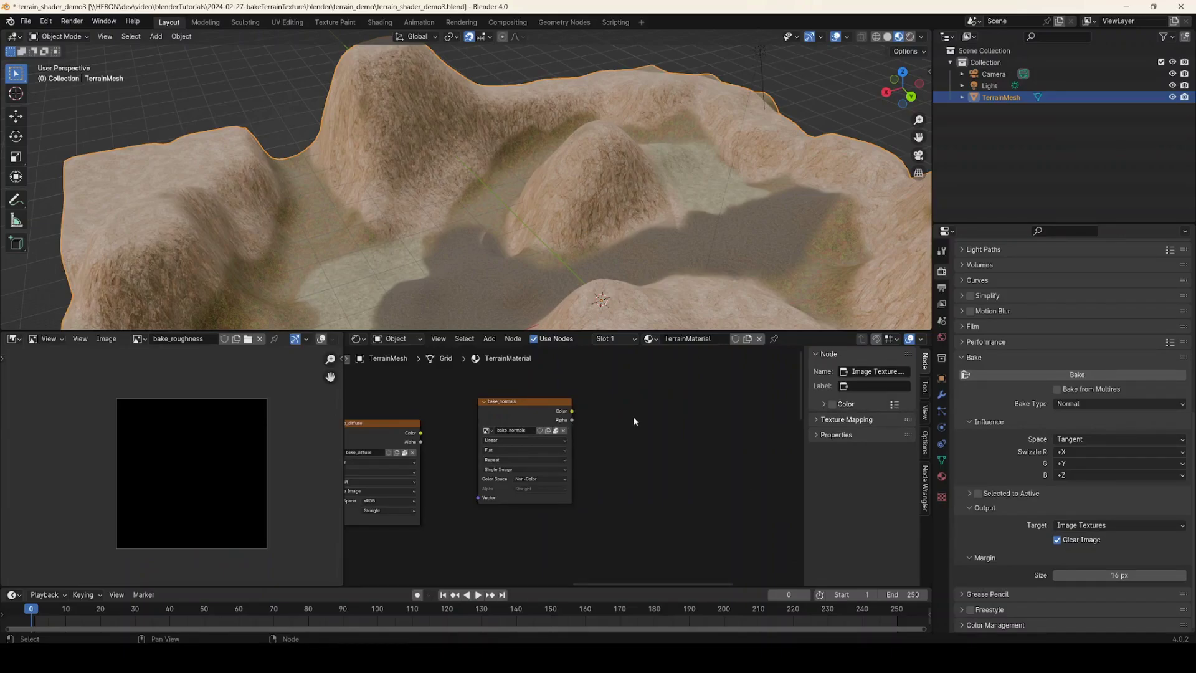
key("shift+a")
mouse_move(633, 416)
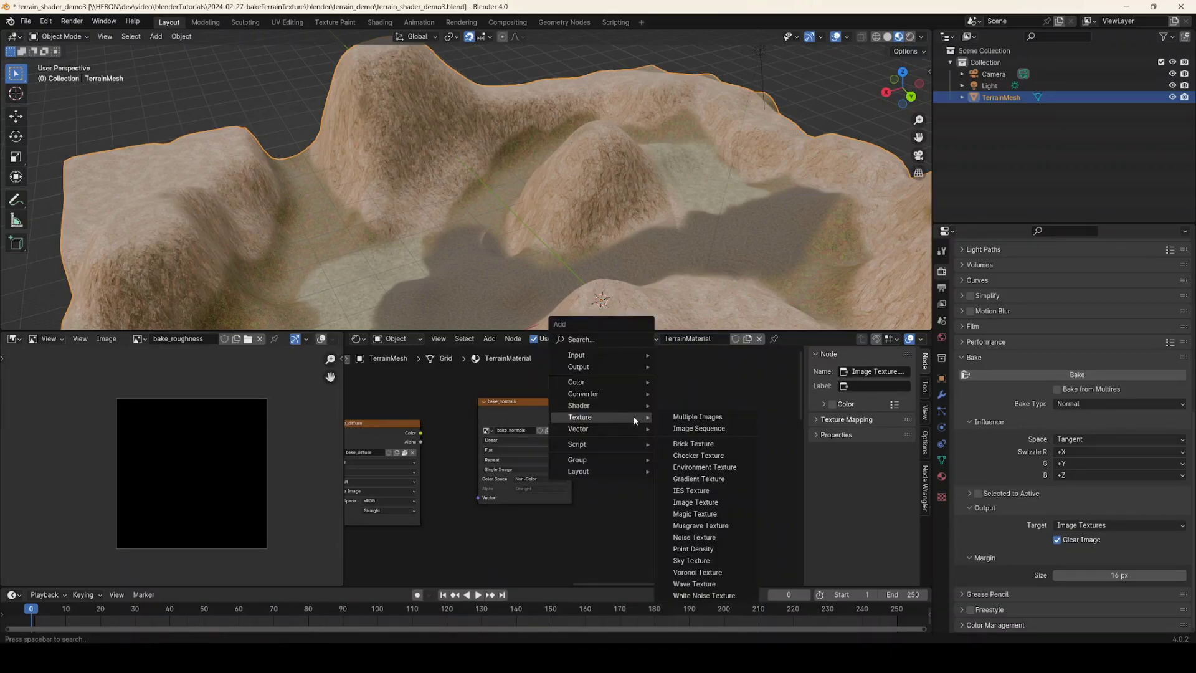
left_click(695, 502)
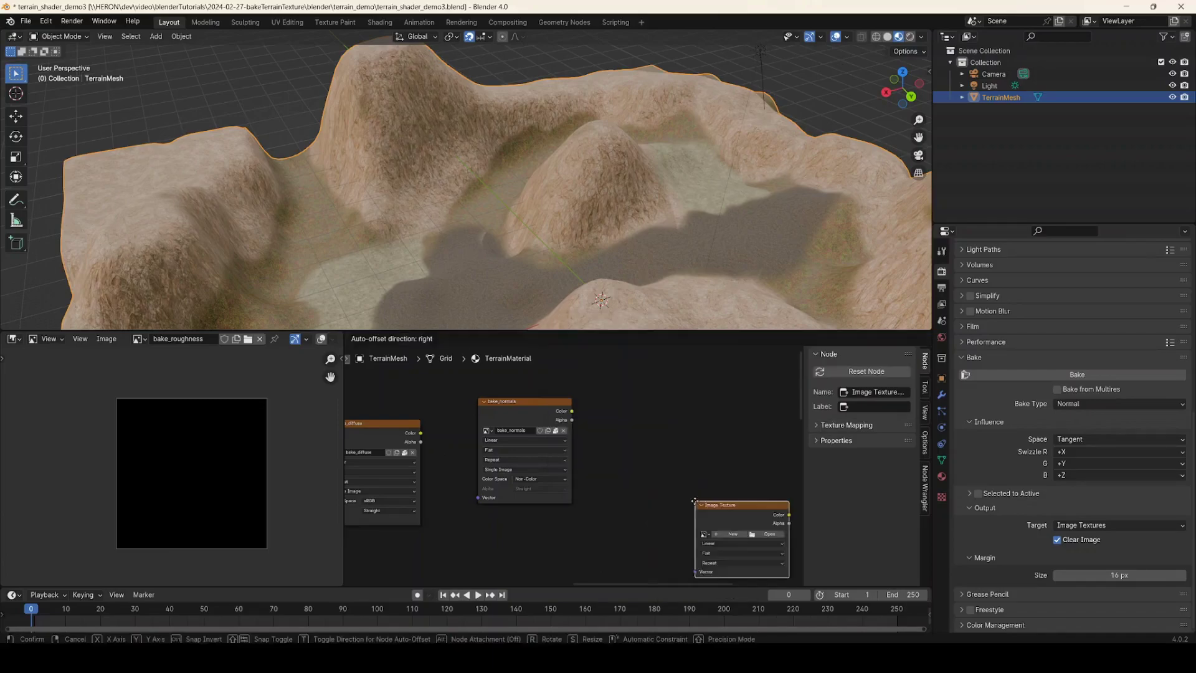
left_click(622, 403)
left_click(634, 435)
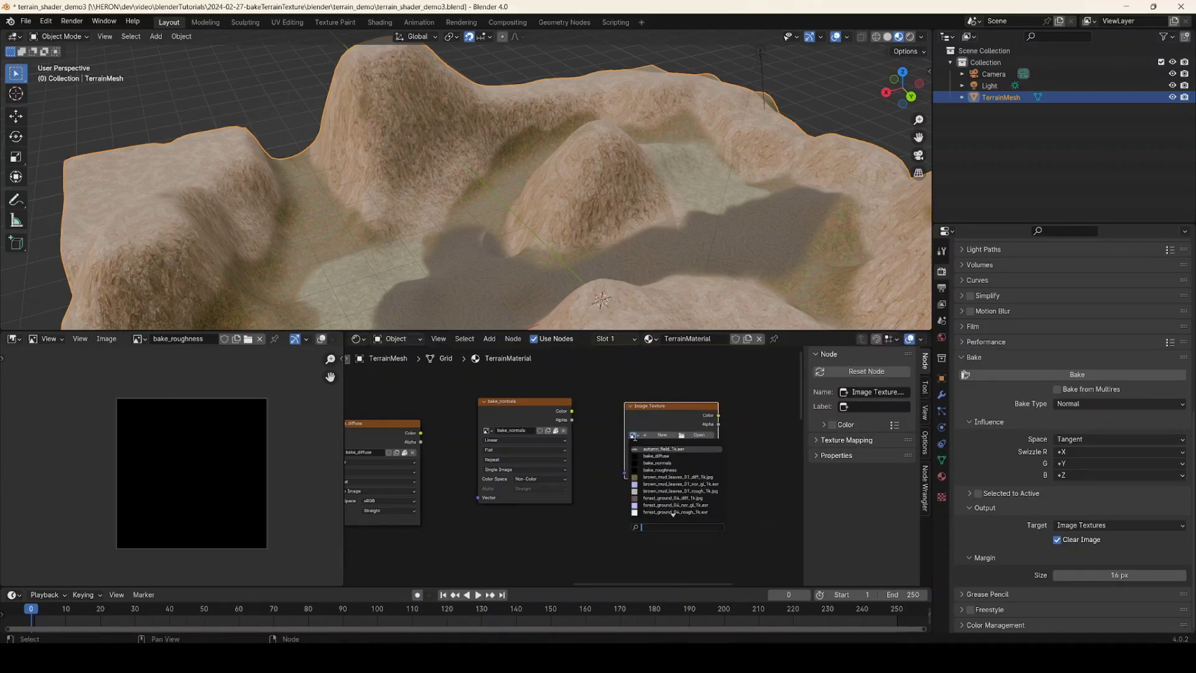
left_click(659, 469)
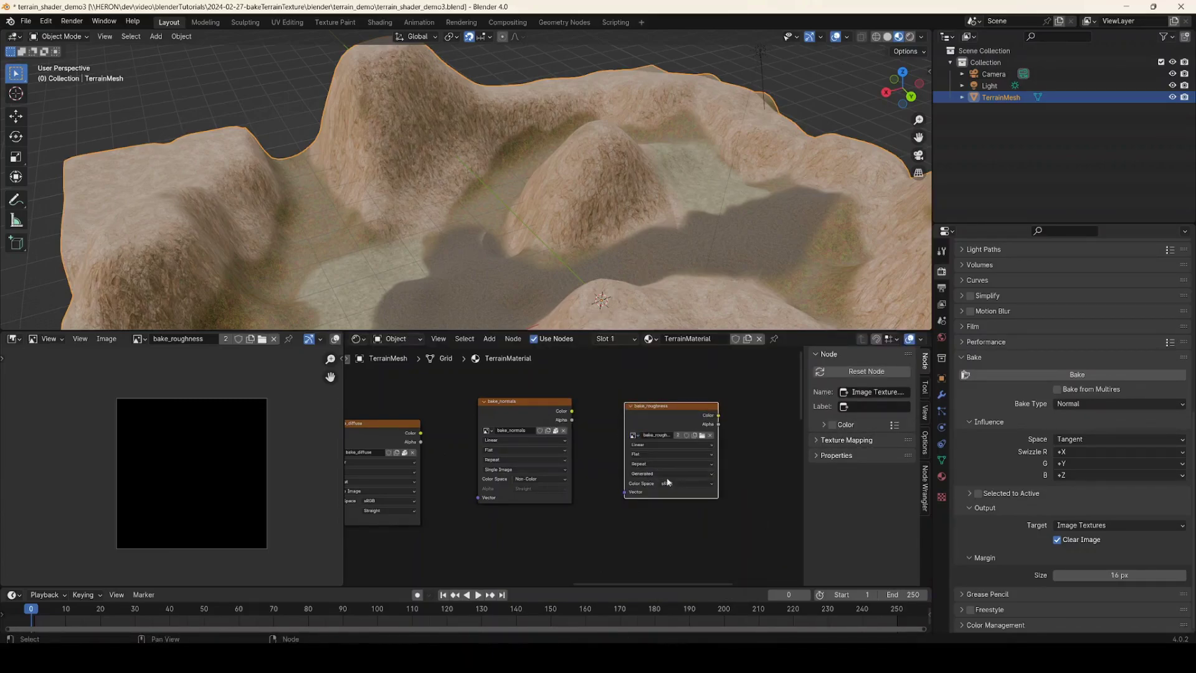
Step: Set the color space of the bake_roughness image to Non-Color
left_click(697, 484)
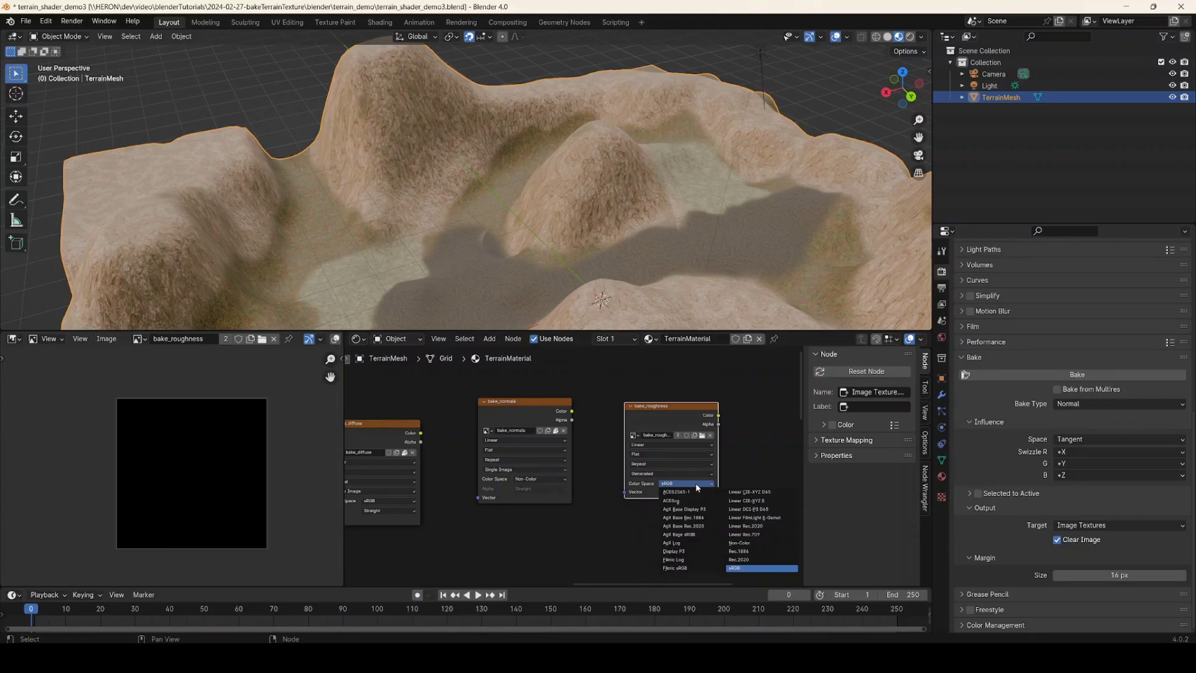
left_click(740, 542)
middle_click_drag(726, 459, 685, 449)
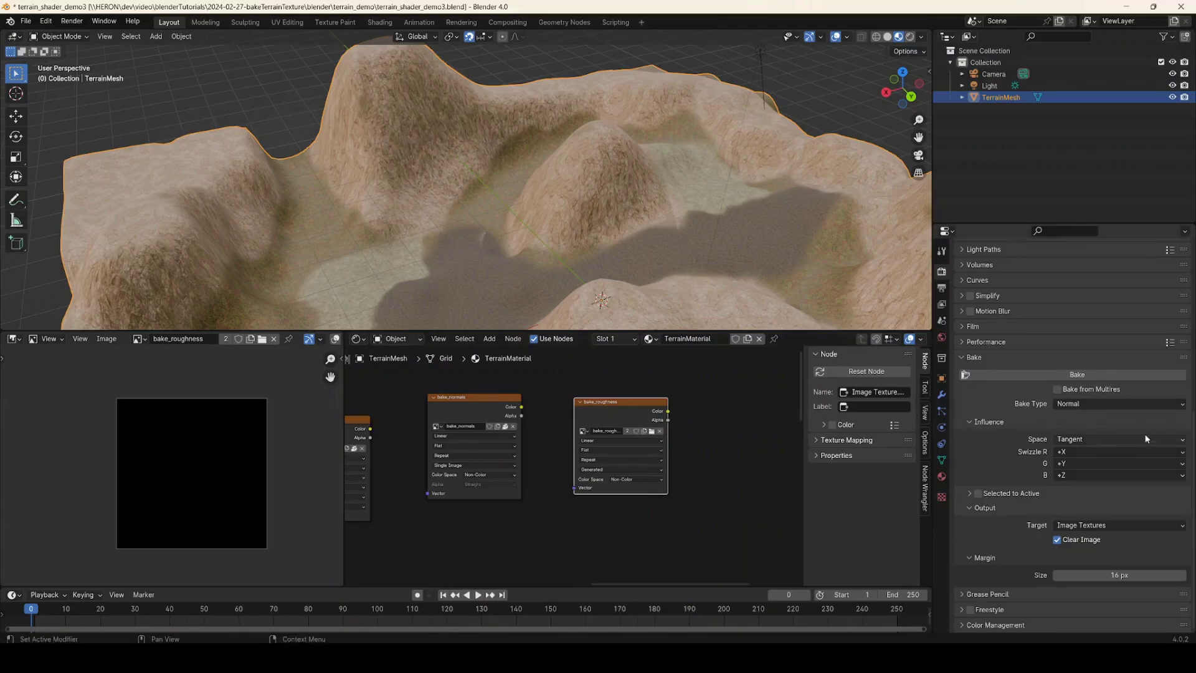
Step: Set the bake type to Roughness and bake the terrain's roughness into the bake_roughness image
left_click(1120, 403)
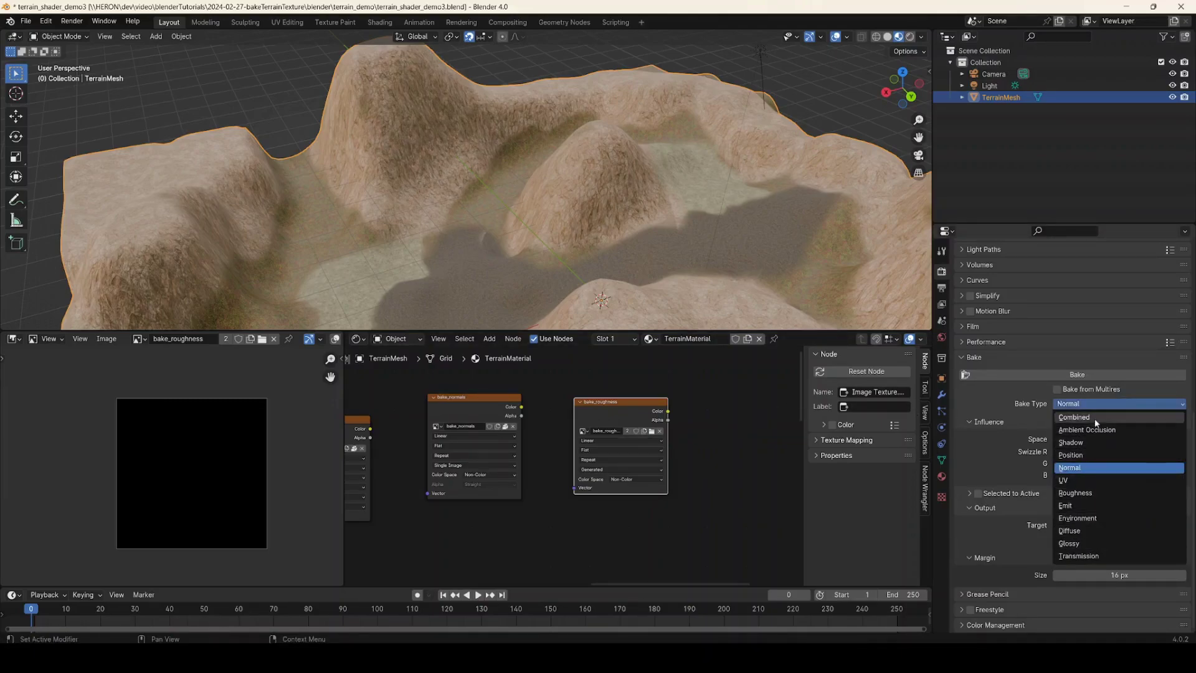
left_click(1093, 492)
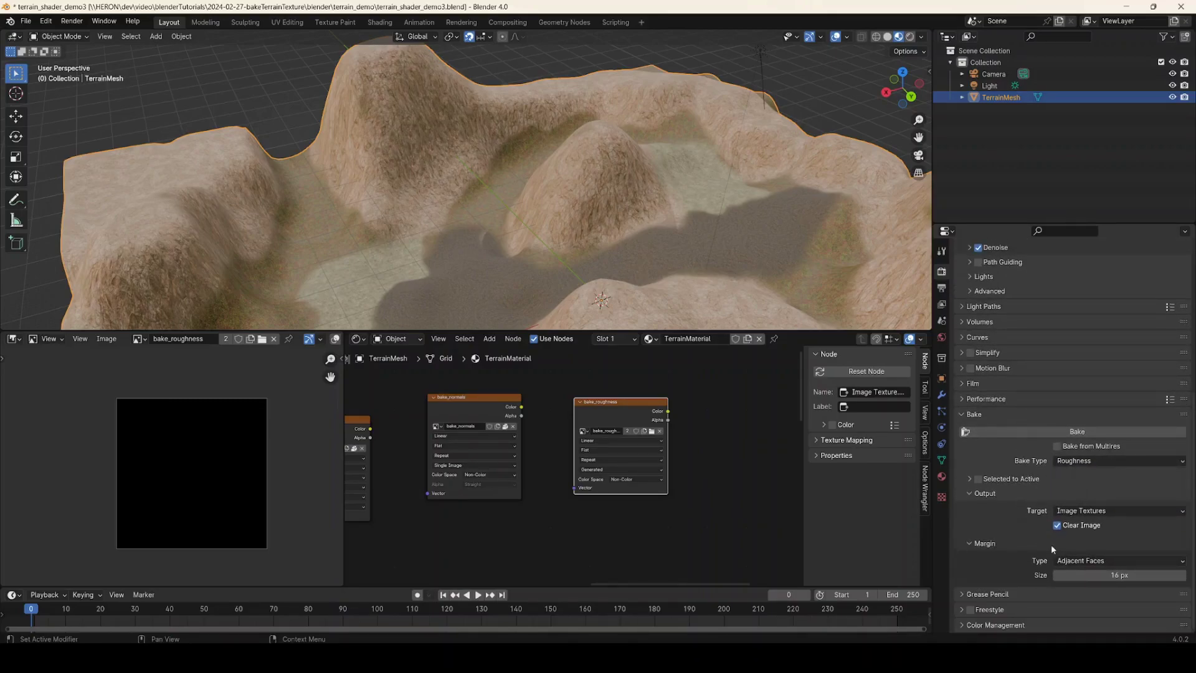
left_click(1022, 433)
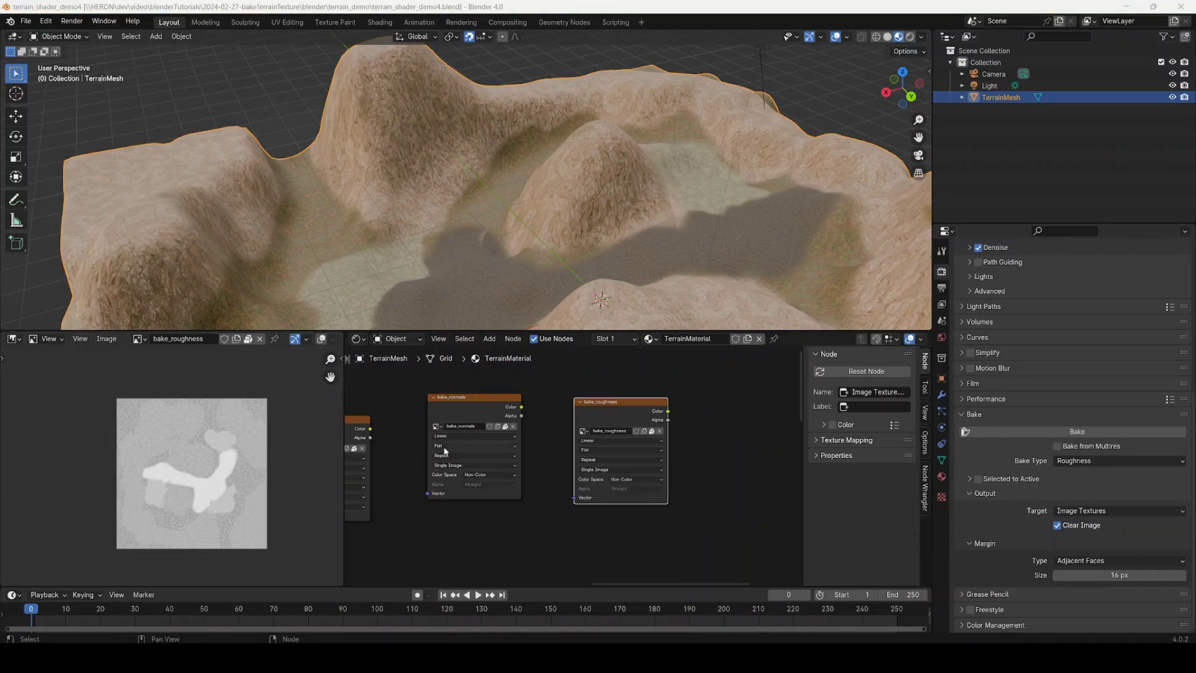
Step: Review the bake_diffuse, bake_roughness and bake_normals images, the terrain surface and the network of nodes in TerrainMaterial
middle_click_drag(395, 422, 433, 428)
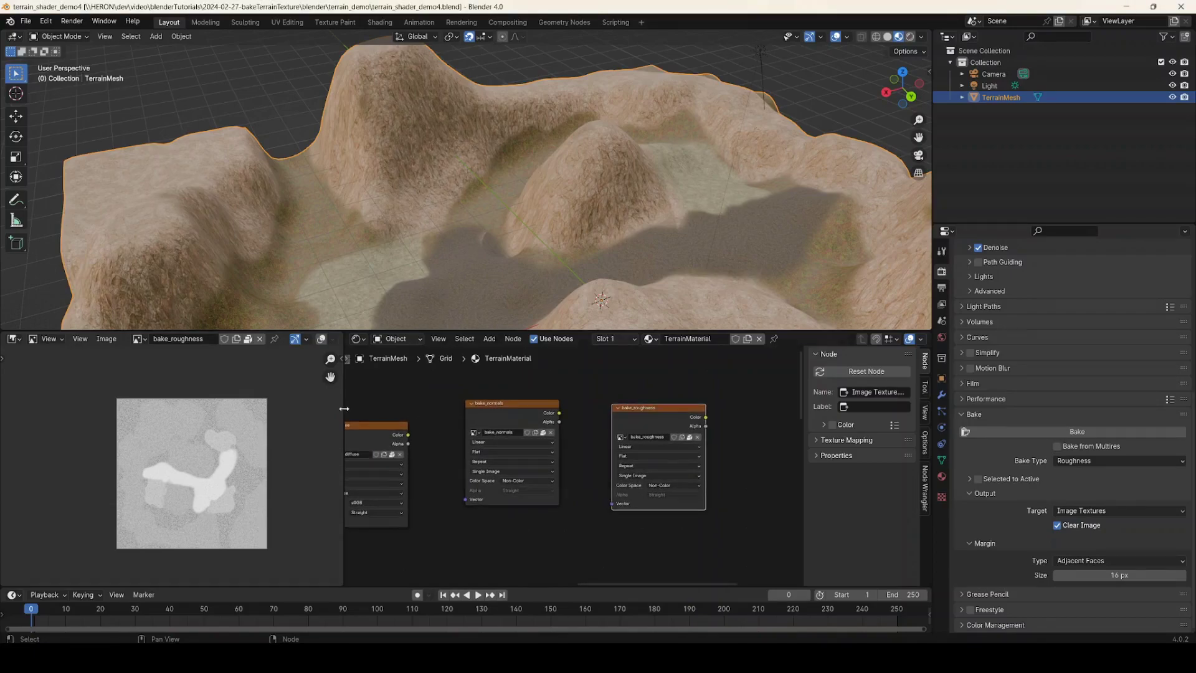
left_click(145, 338)
left_click(166, 369)
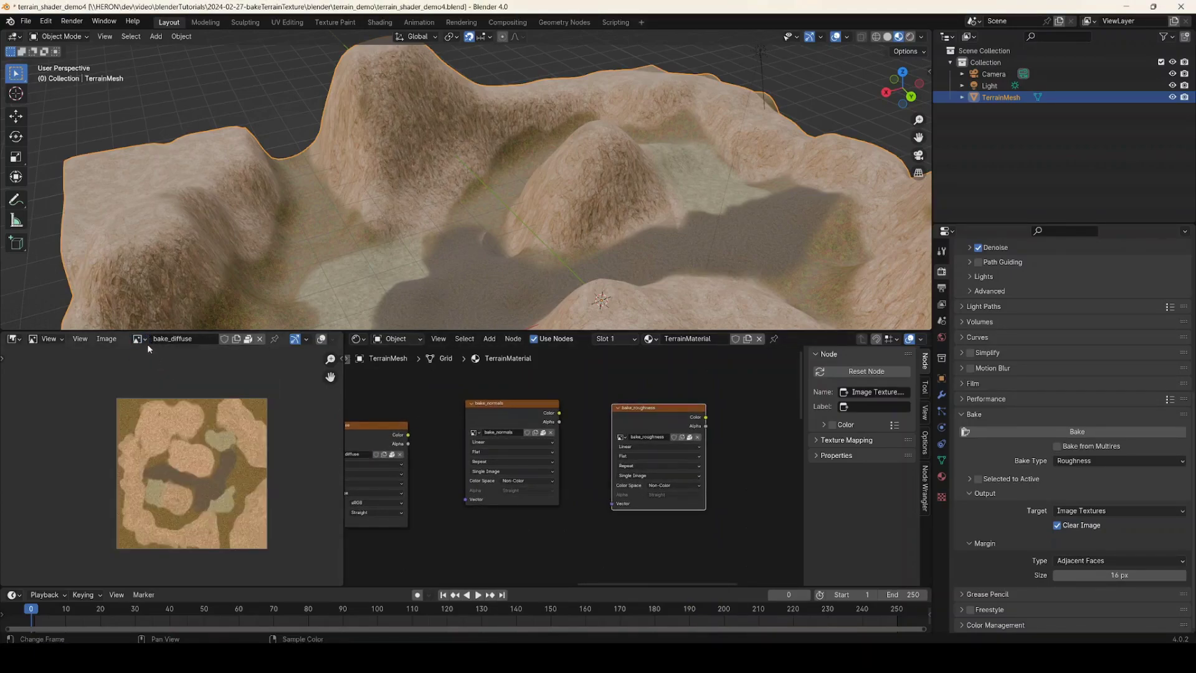
left_click(140, 339)
left_click(177, 383)
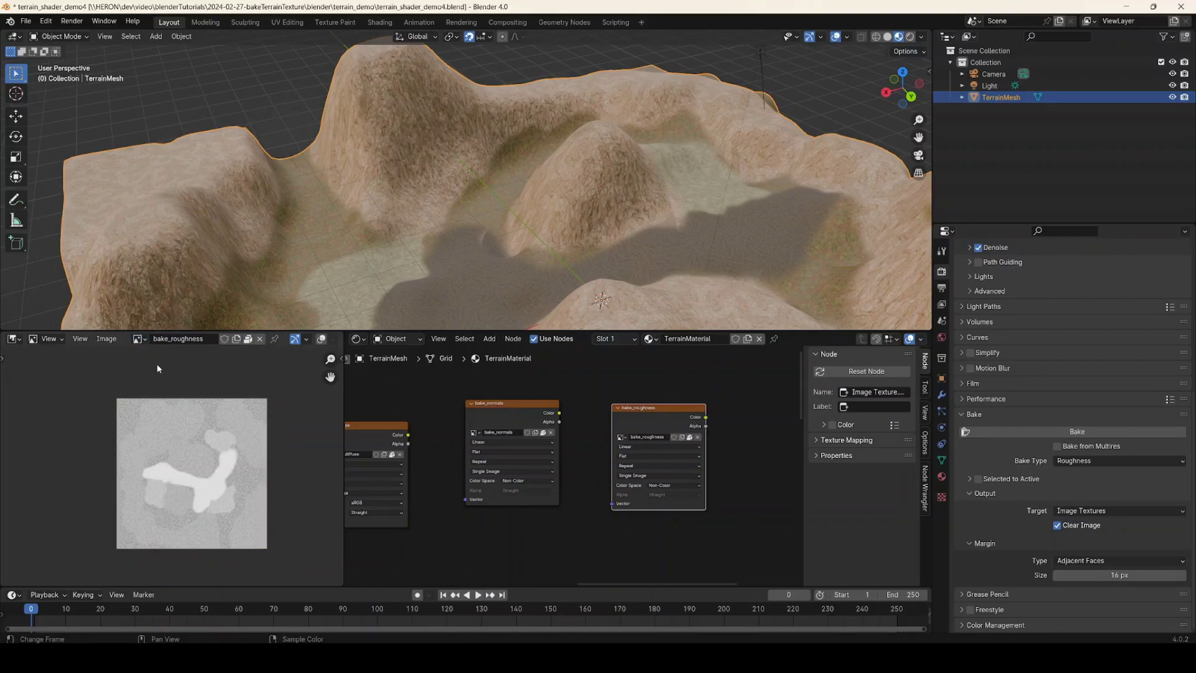
left_click(141, 339)
left_click(167, 381)
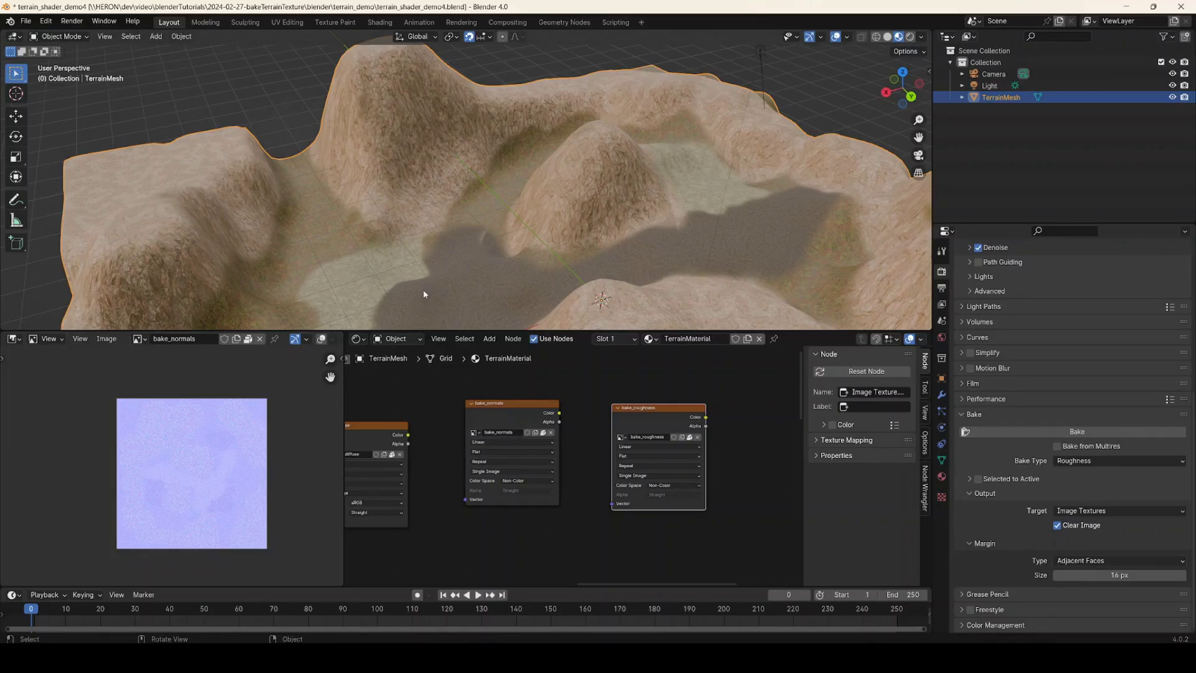
middle_click_drag(564, 248, 586, 262)
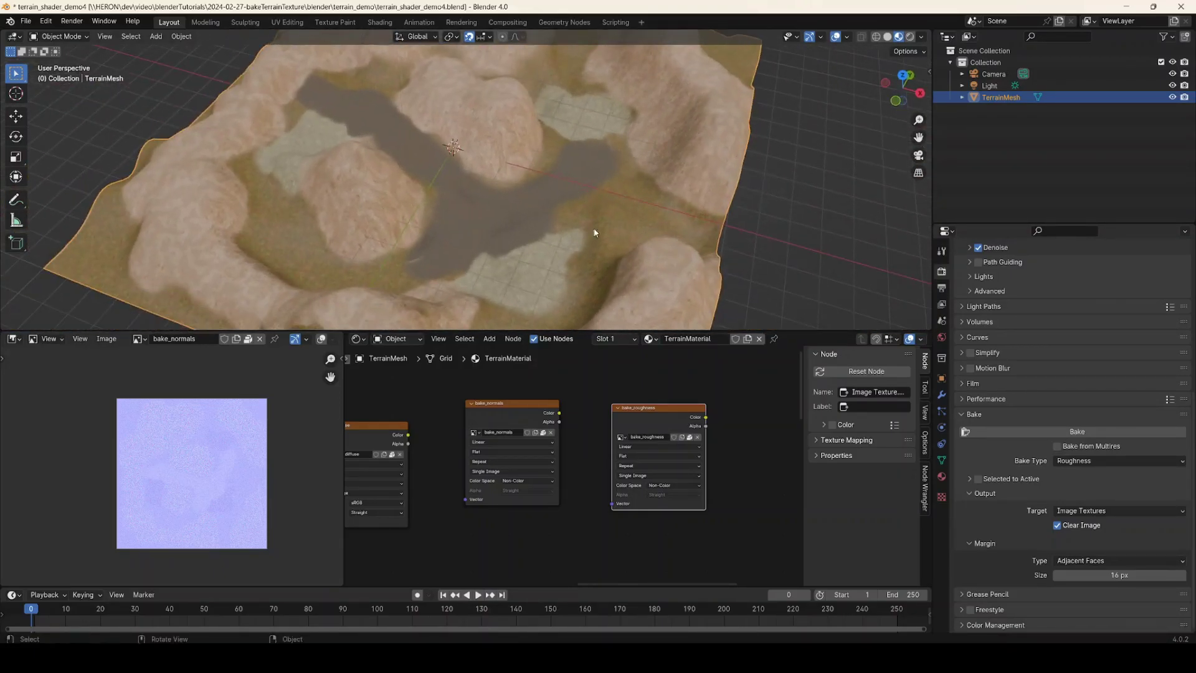
scroll(561, 411, "down", 4)
scroll(566, 430, "down", 4)
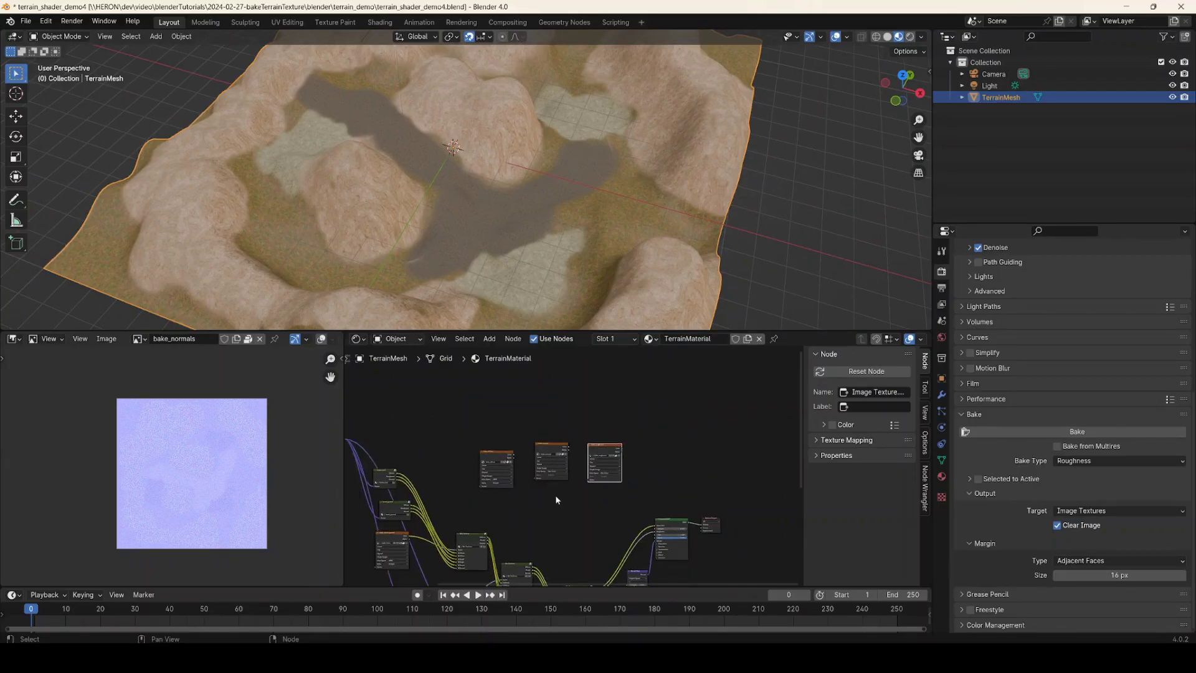
middle_click_drag(626, 460, 635, 413)
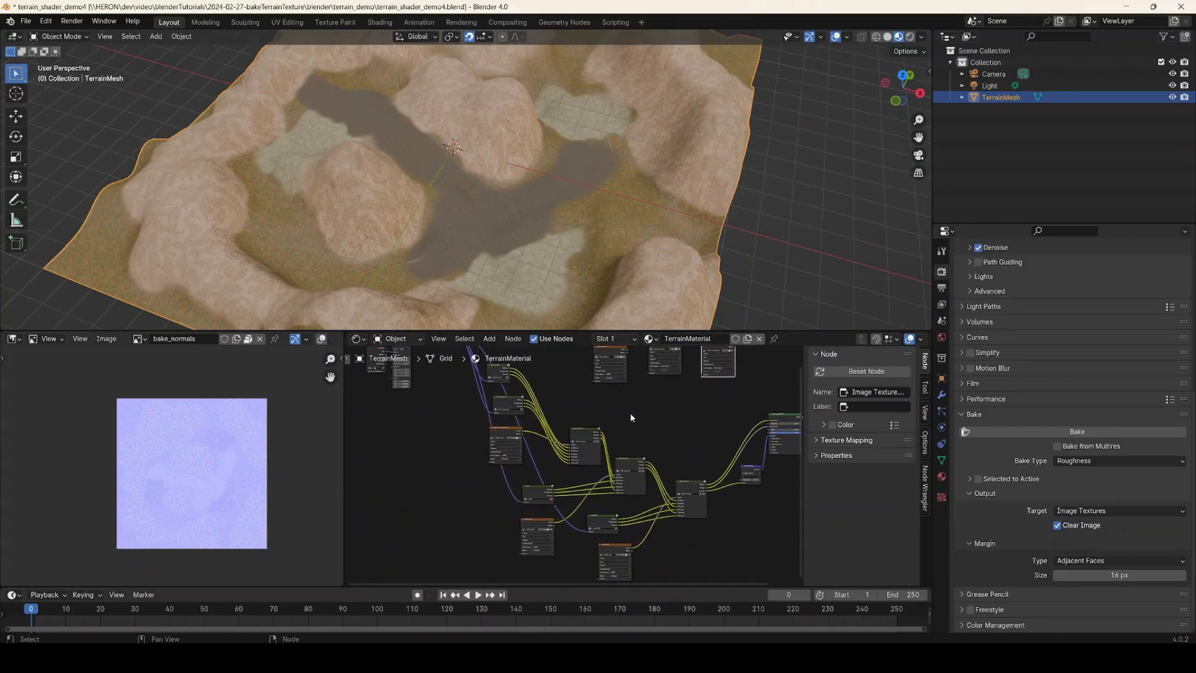
scroll(630, 412, "up", 2)
scroll(630, 412, "up", 1)
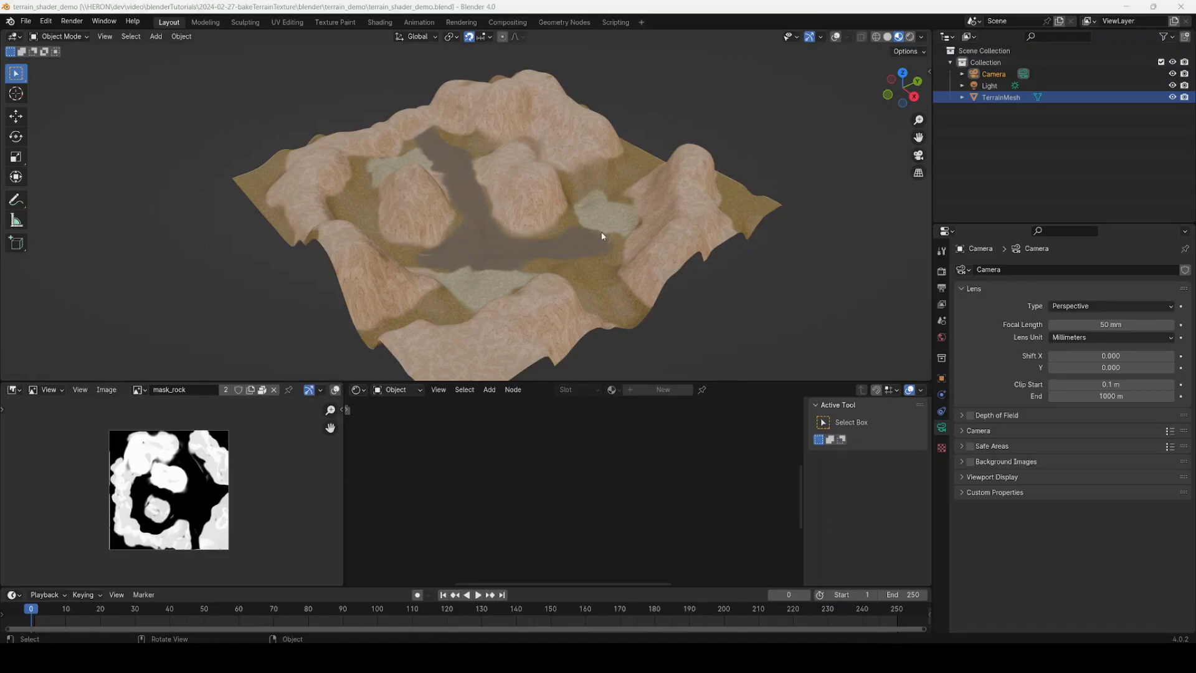
Step: Select the terrain mesh in the terrain_shader_demo.blend scene and turn on the viewport overlays
middle_click_drag(528, 190, 541, 204)
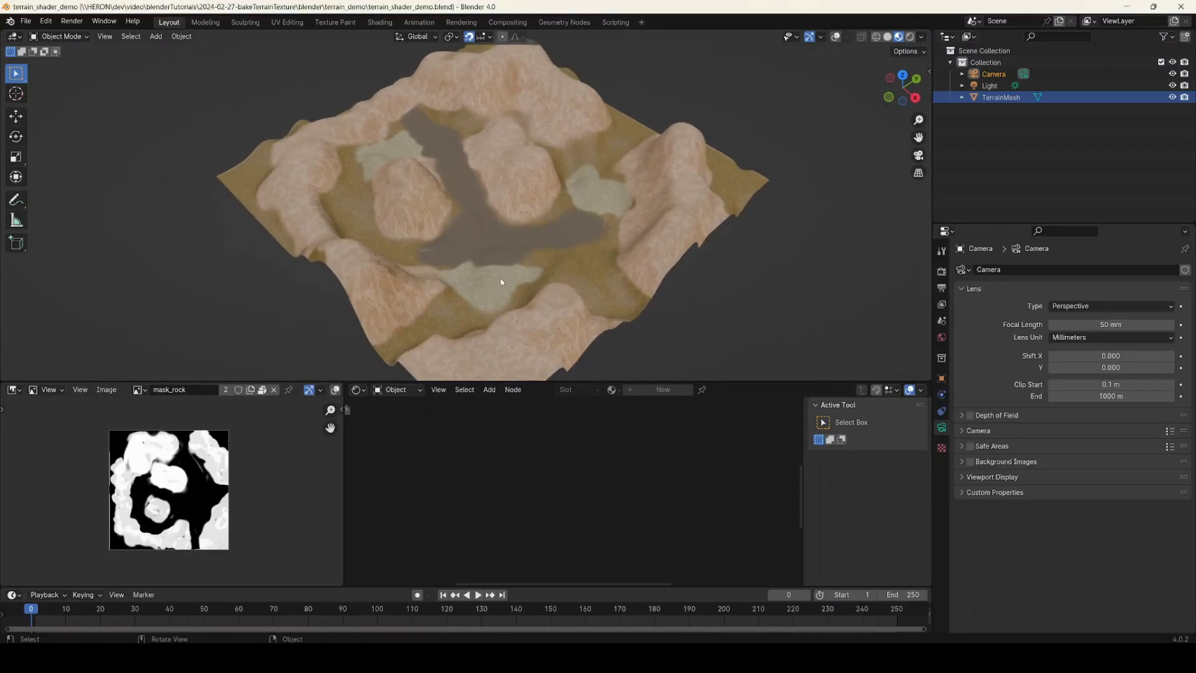
middle_click_drag(551, 217, 532, 234)
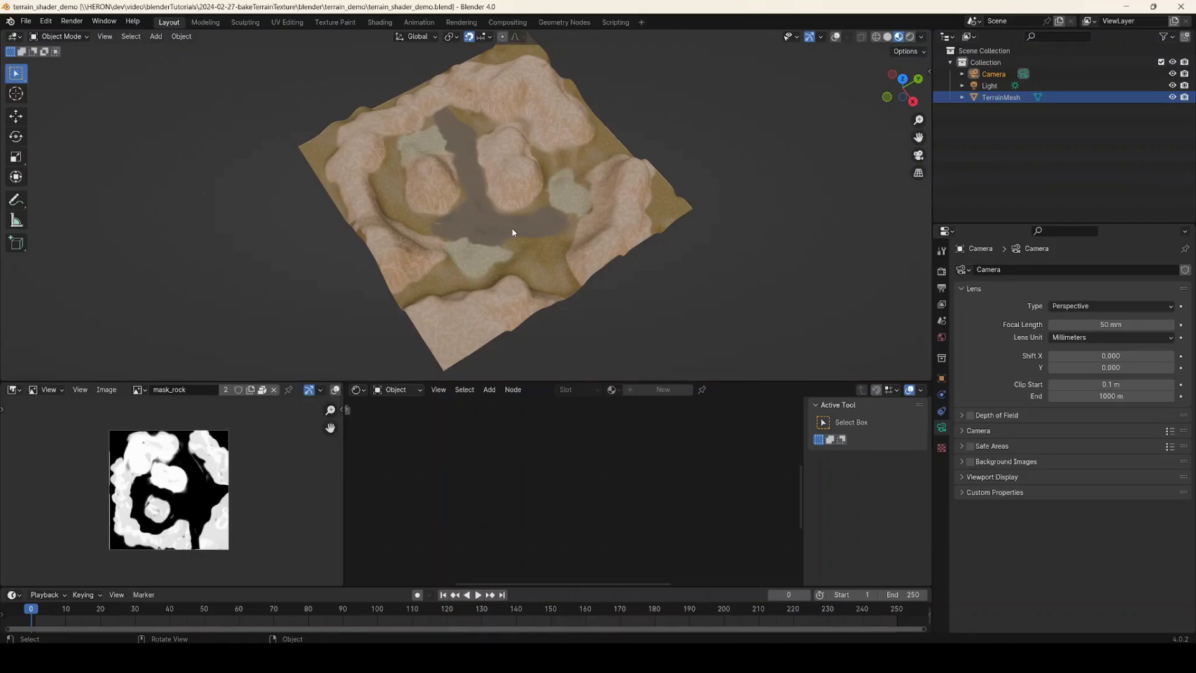
middle_click_drag(512, 231, 494, 201)
left_click(495, 197)
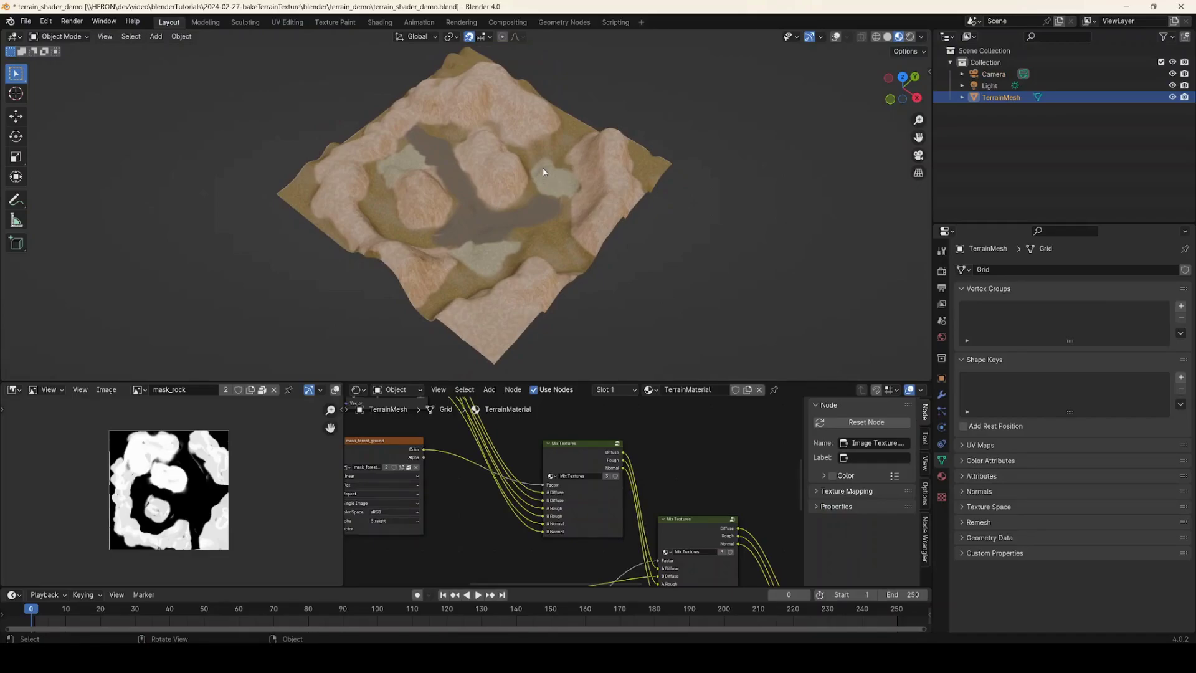
left_click(834, 37)
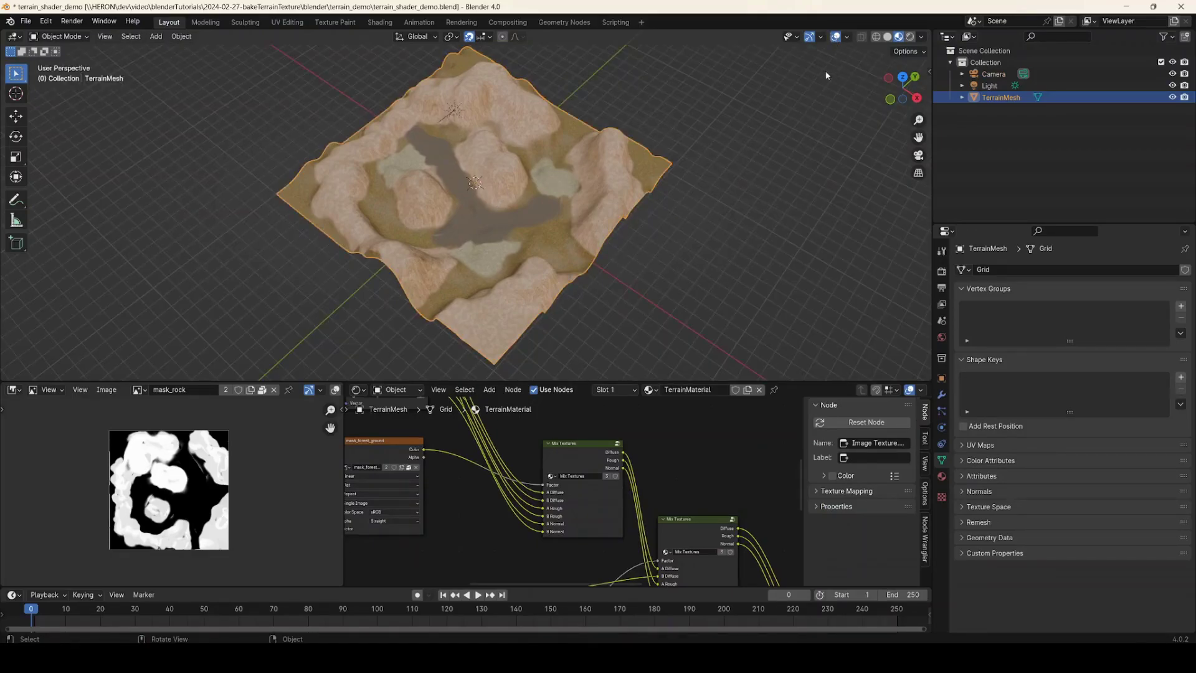
Step: Duplicate the terrain mesh in place and rename the copy TerrainMesh_bake
middle_click_drag(499, 220, 512, 204)
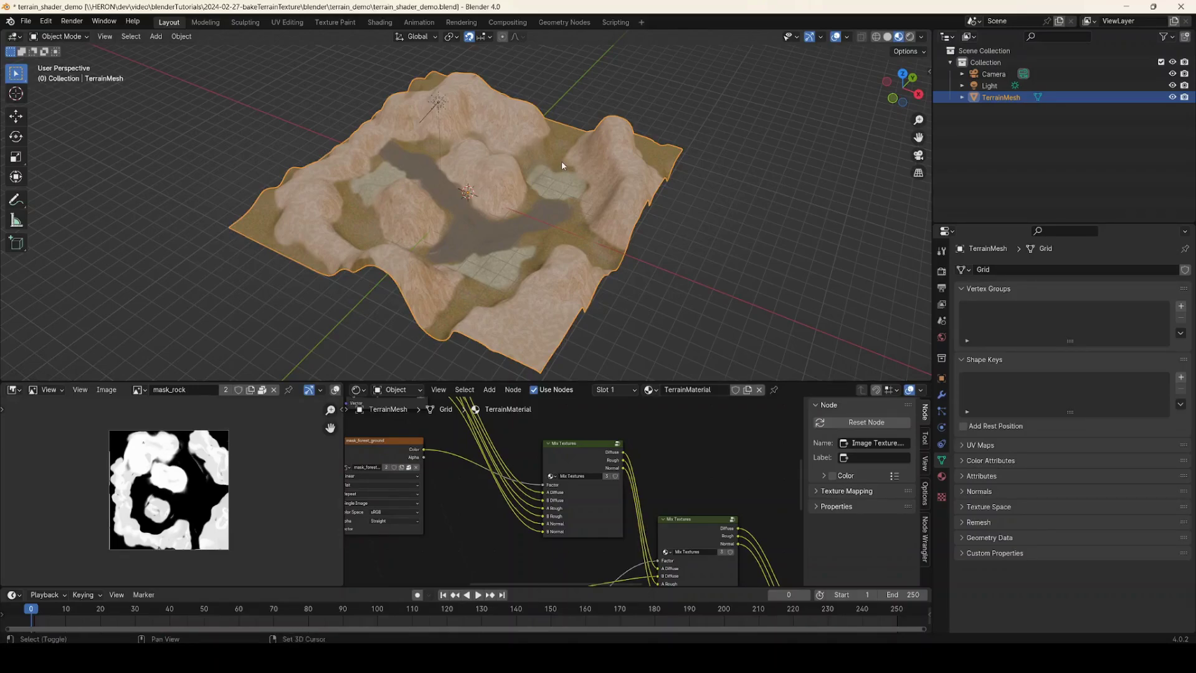
key("shift+d")
right_click(592, 178)
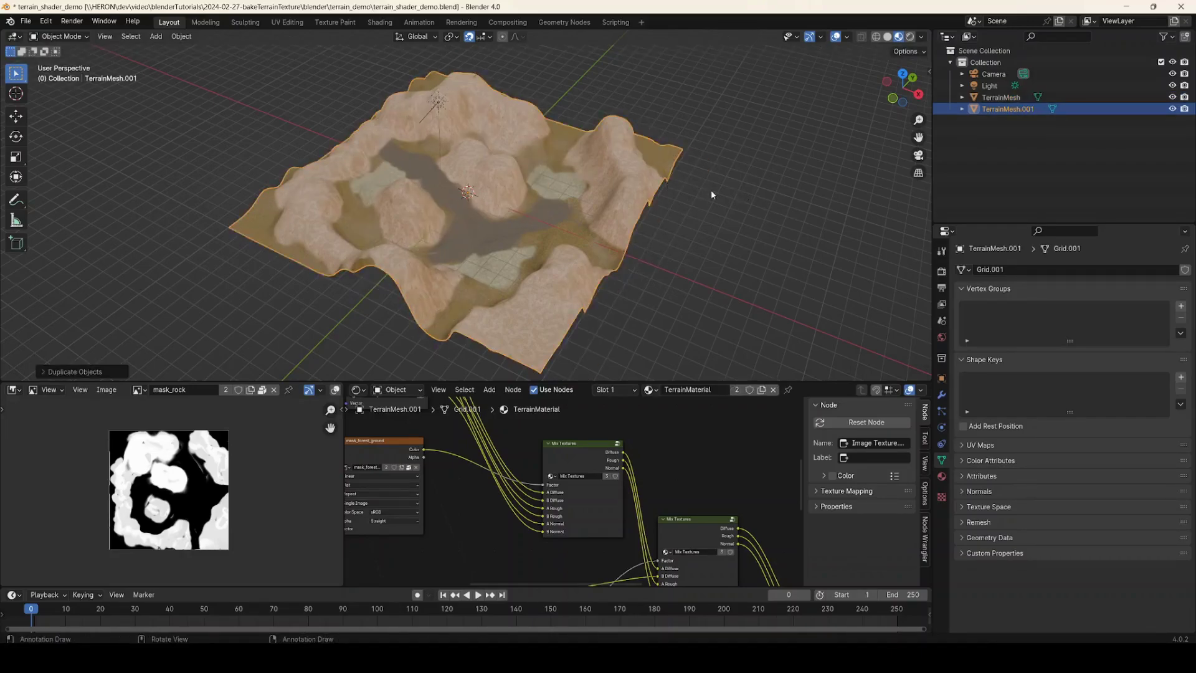
double_click(1019, 109)
left_click(1045, 109)
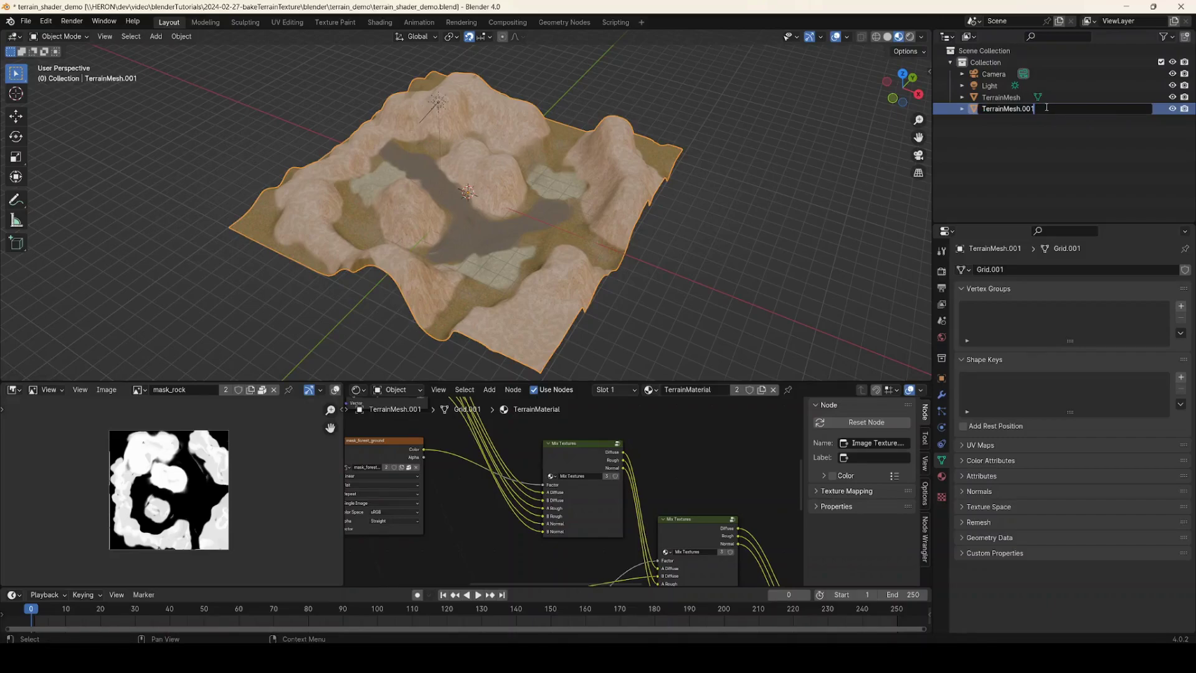
key("BackSpace")
key("BackSpace")
key("BackSpace")
key("BackSpace")
type("_bake")
key("Return")
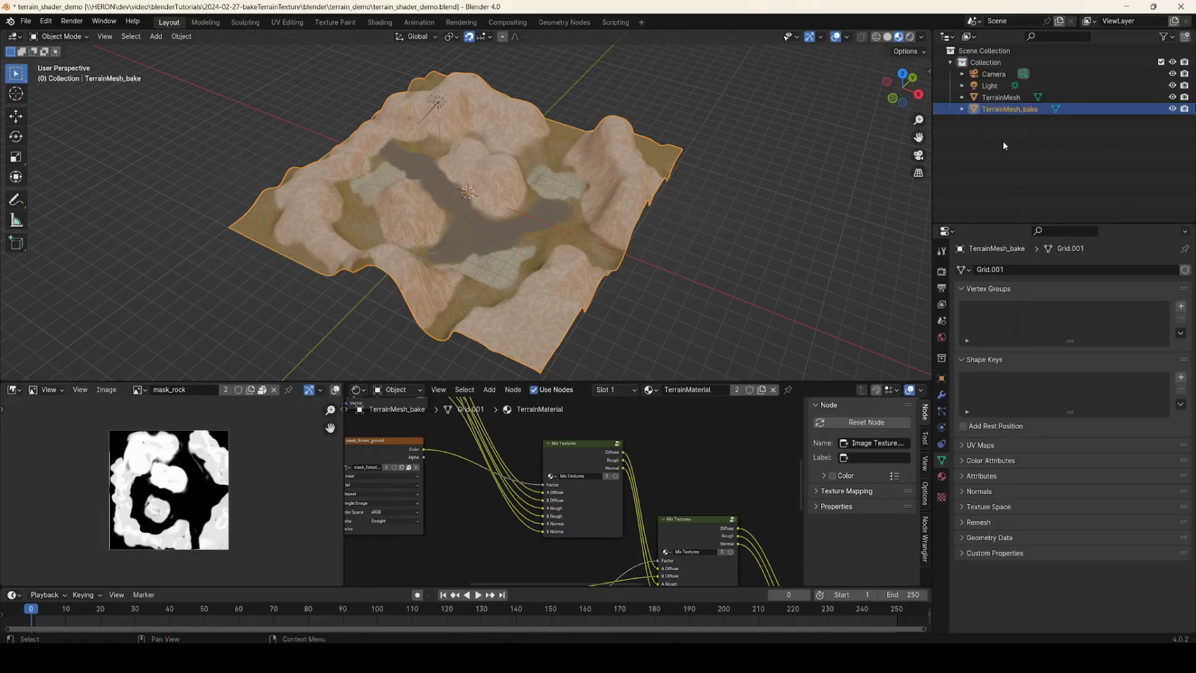
Step: Hide the original TerrainMesh in the viewport and select the TerrainMesh_bake copy
left_click(1172, 97)
left_click(747, 164)
left_click(641, 163)
Step: From the top view, delete all vertices of TerrainMesh_bake except the patch at its lower-left corner, then return to Object Mode
middle_click_drag(729, 141, 737, 175)
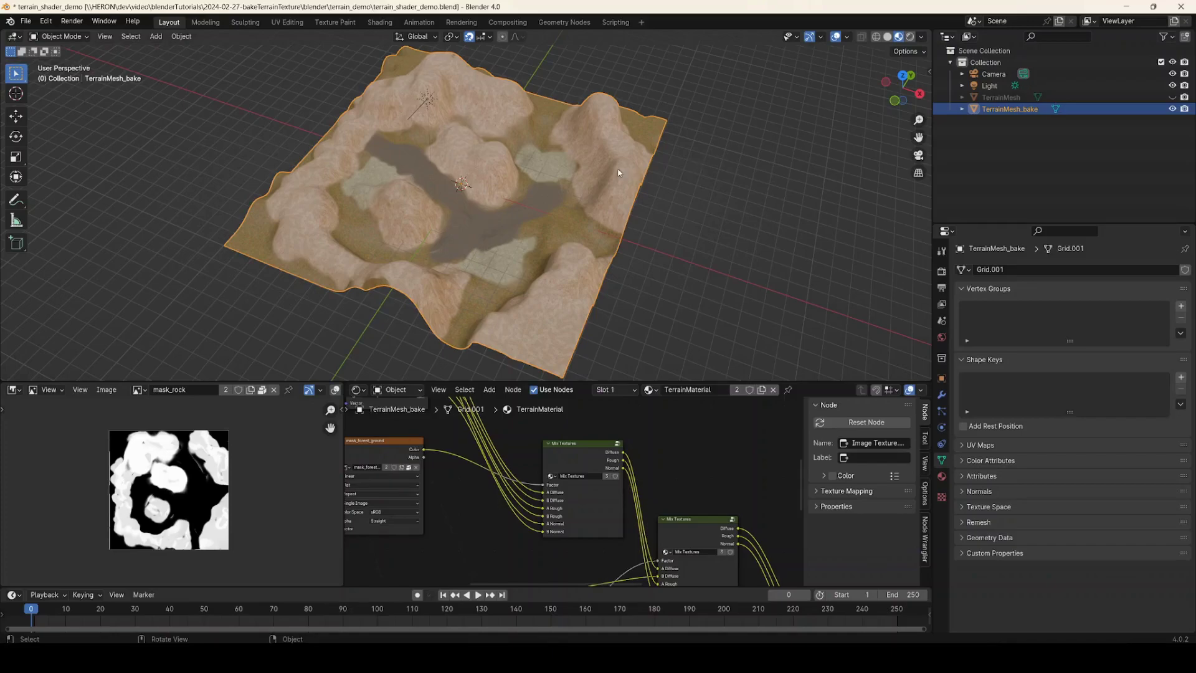
left_click(902, 77)
middle_click_drag(506, 155, 600, 195, "shift")
scroll(530, 236, "down", 1)
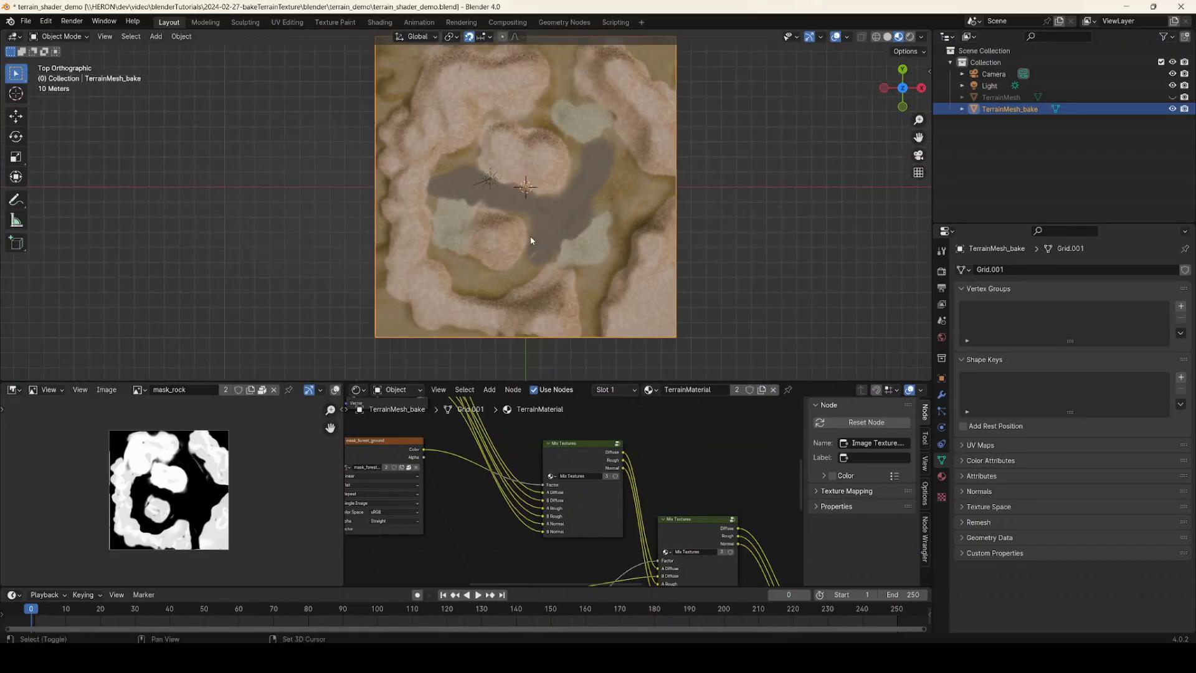
middle_click_drag(529, 236, 559, 215, "shift")
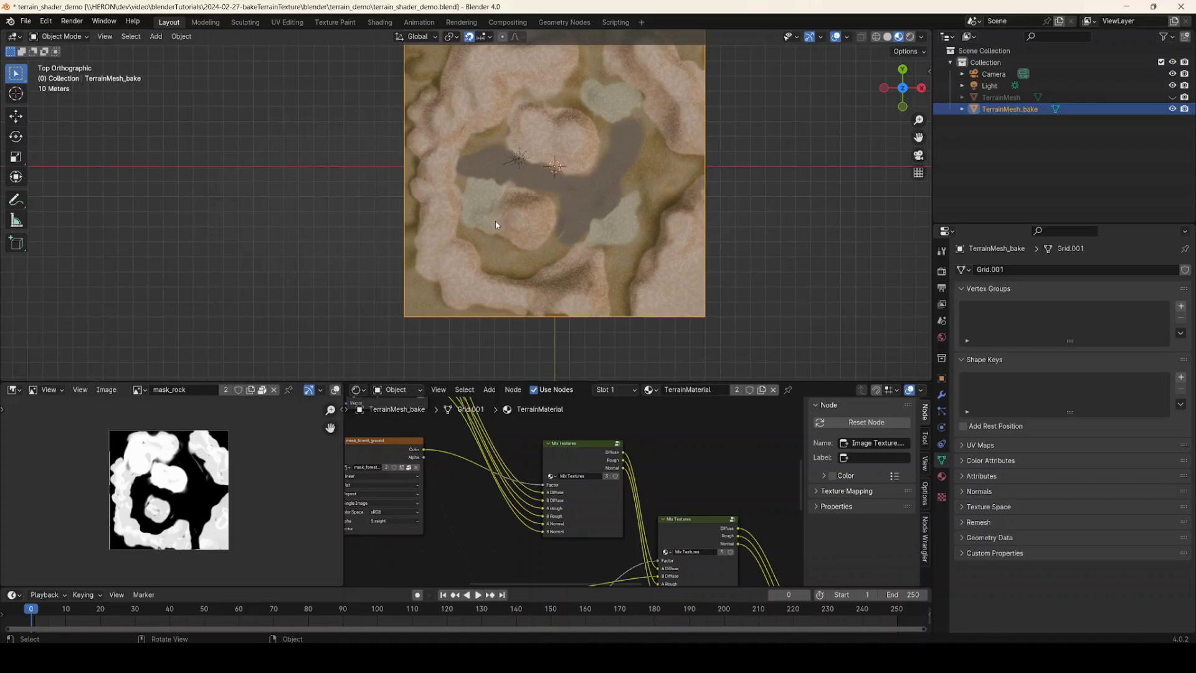
key("Tab")
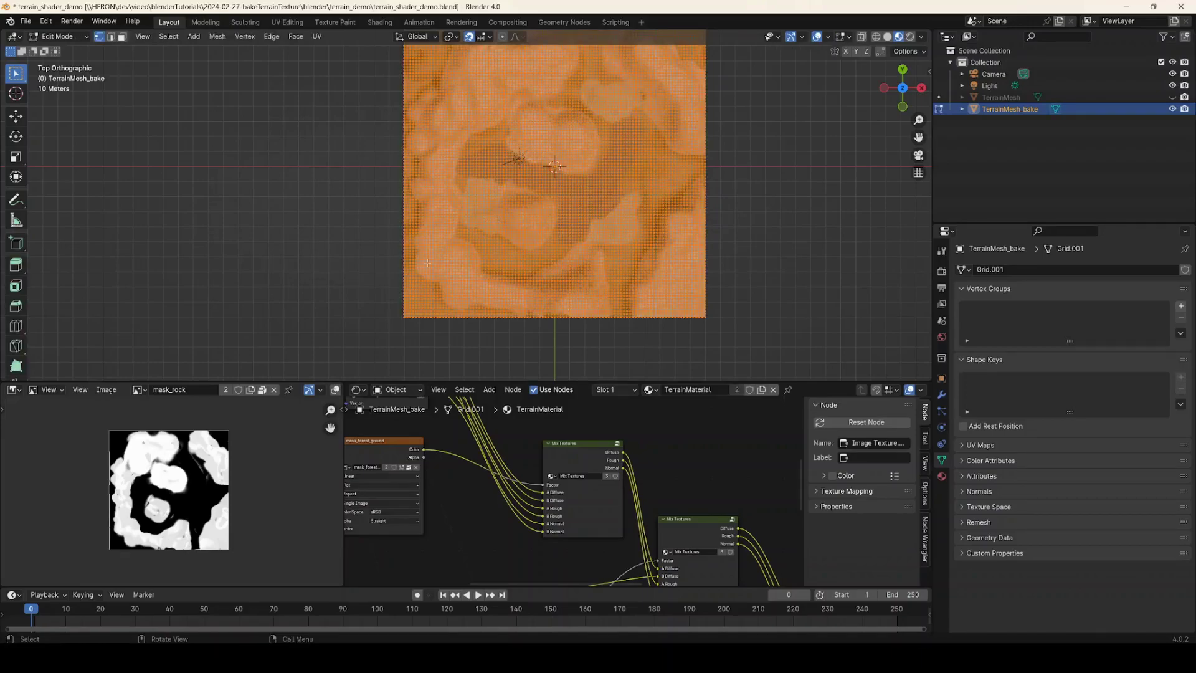
left_click_drag(380, 343, 529, 197)
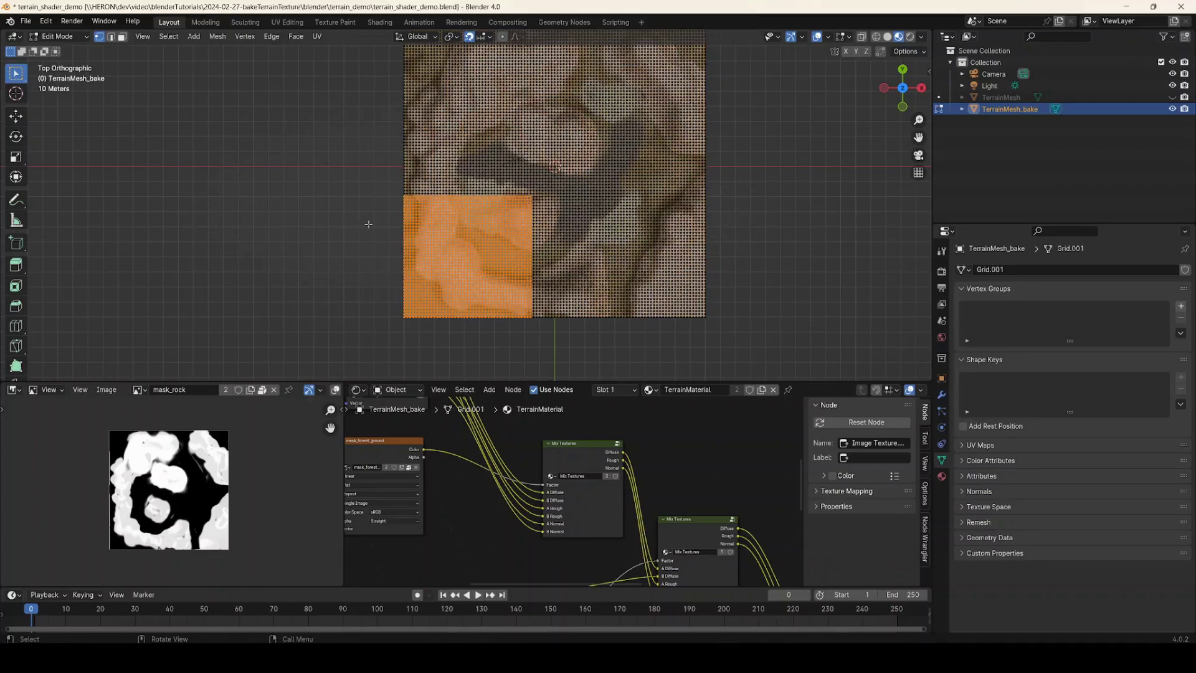
key("ctrl")
key("ctrl+i")
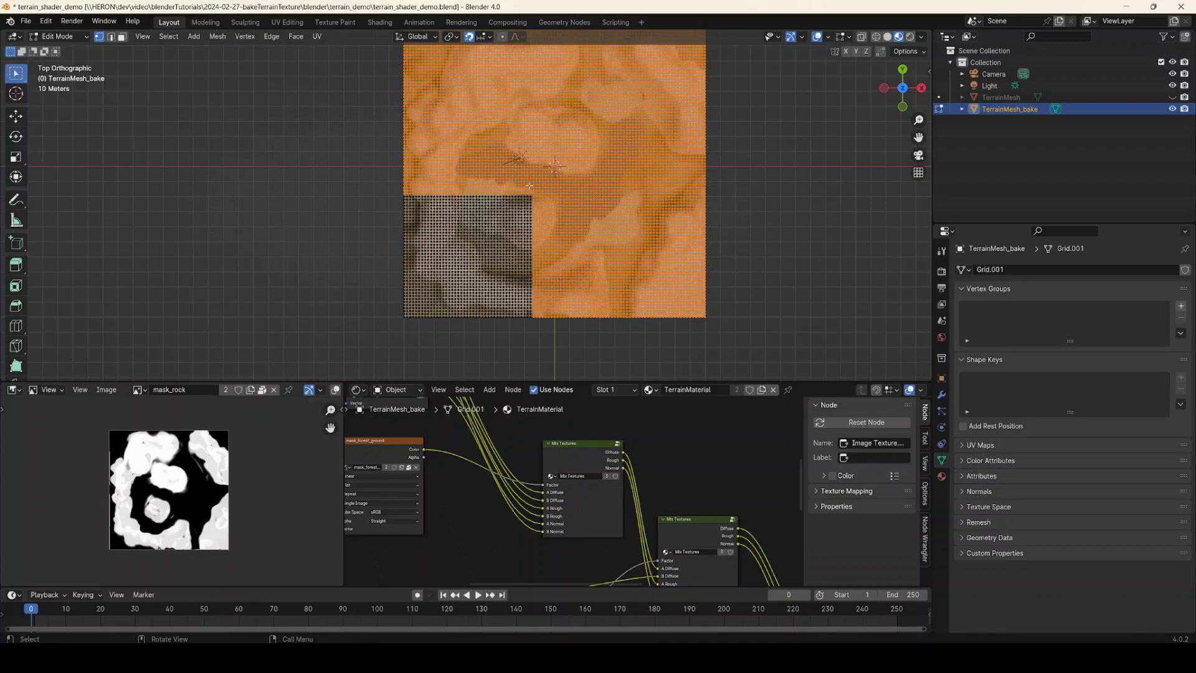
key("x")
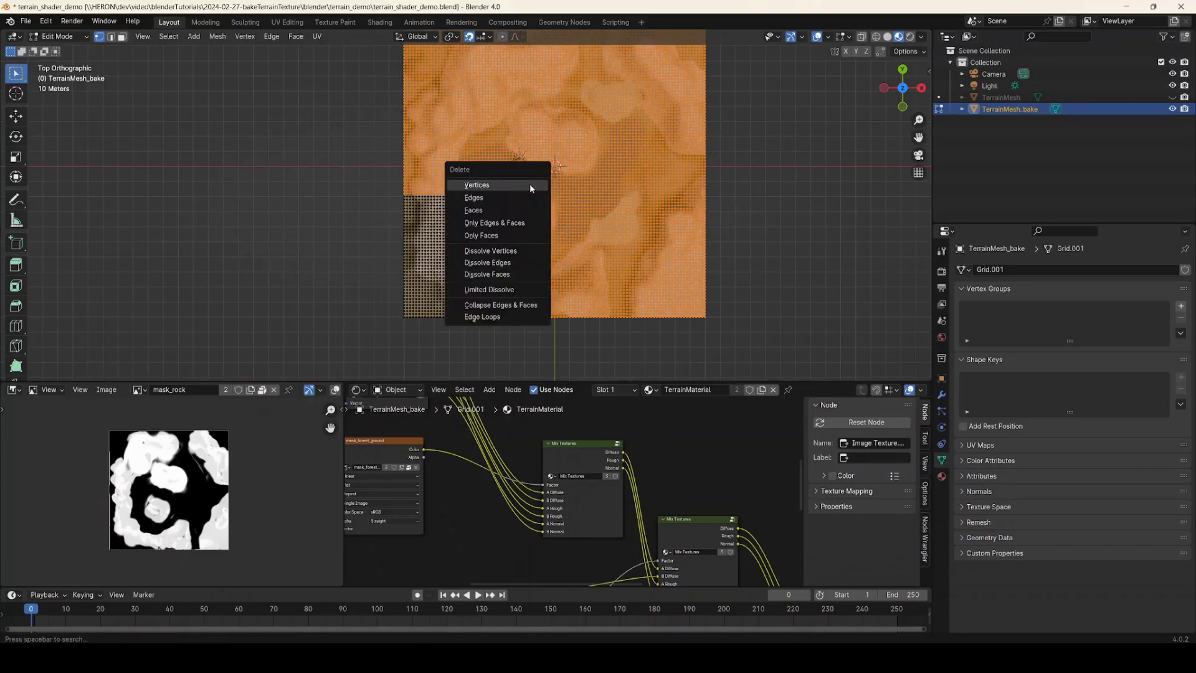
left_click(530, 184)
middle_click_drag(487, 251, 422, 237)
key("Tab")
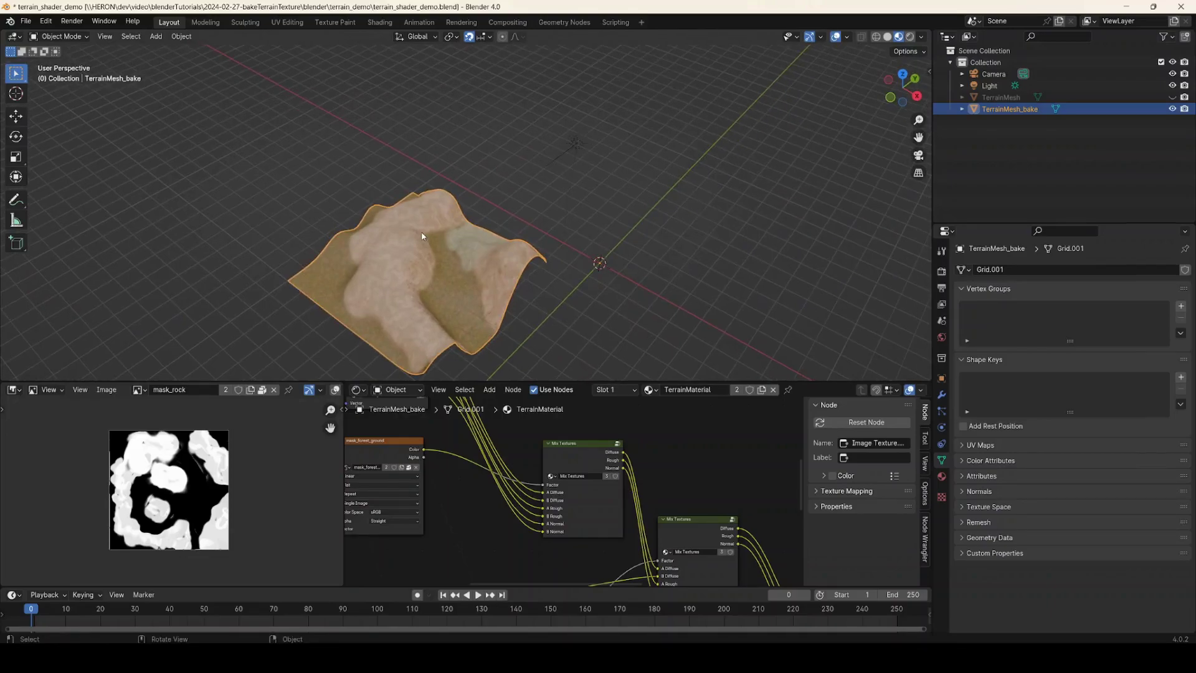
Step: In the UV Editing workspace, unwrap the remaining TerrainMesh_bake patch from the top view with Project from View (Bounds)
left_click(288, 23)
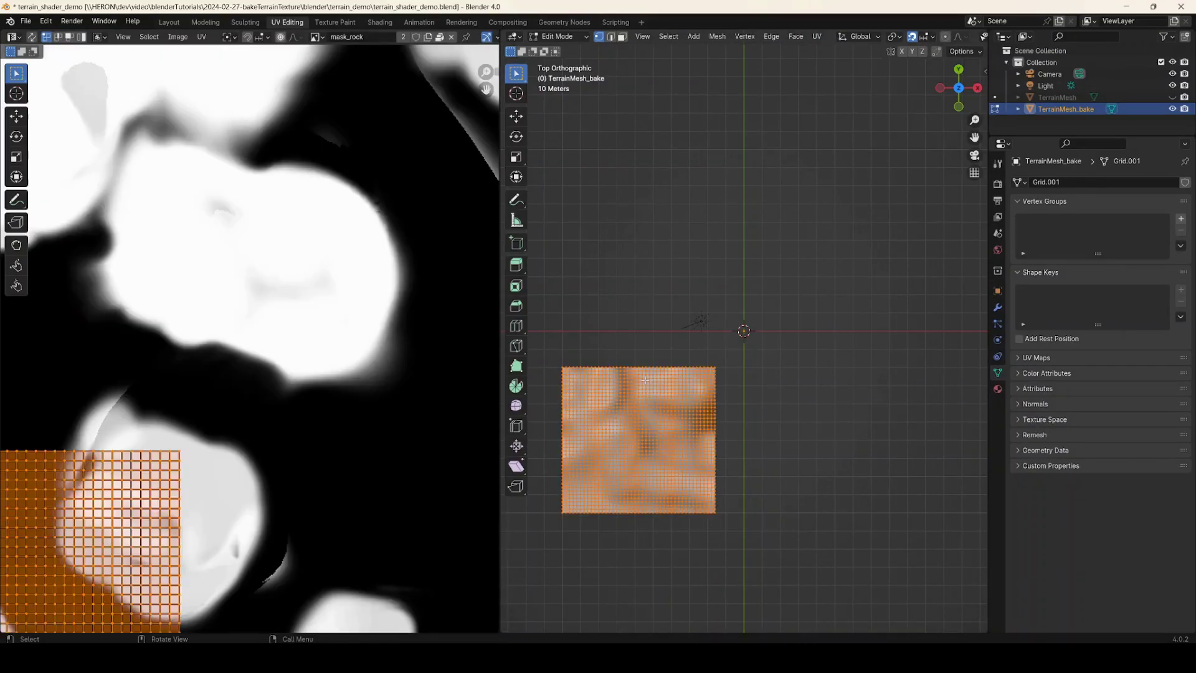
scroll(338, 248, "down", 5)
scroll(255, 357, "up", 2)
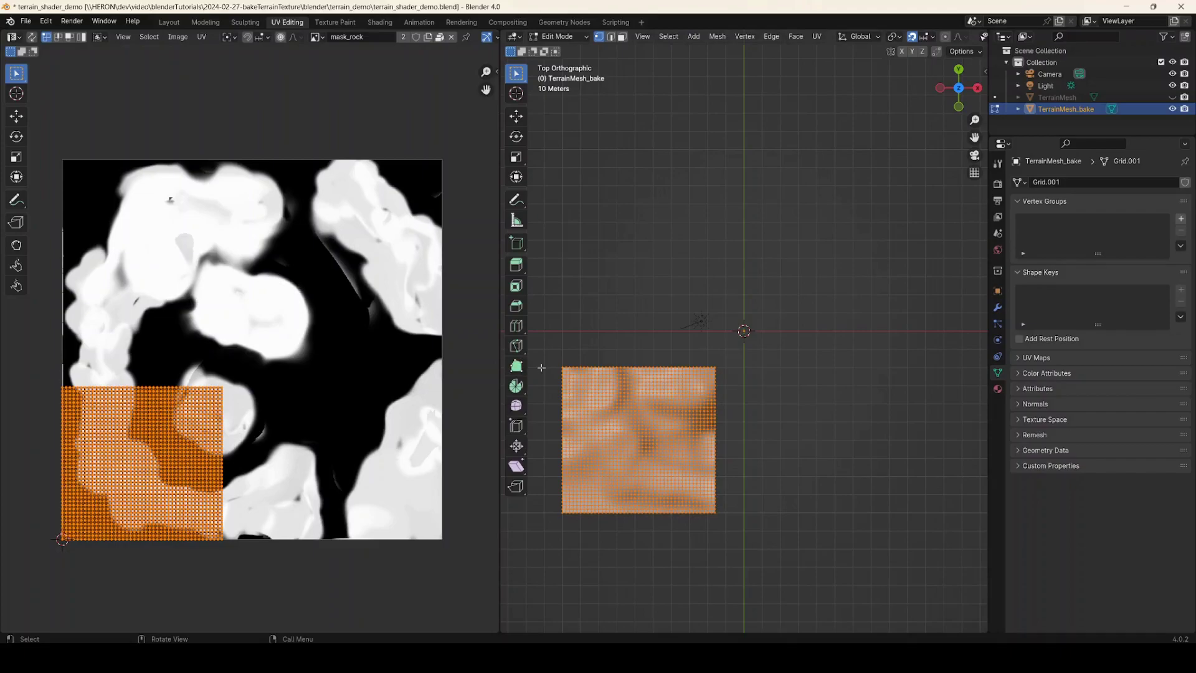
middle_click_drag(620, 375, 673, 330, "shift")
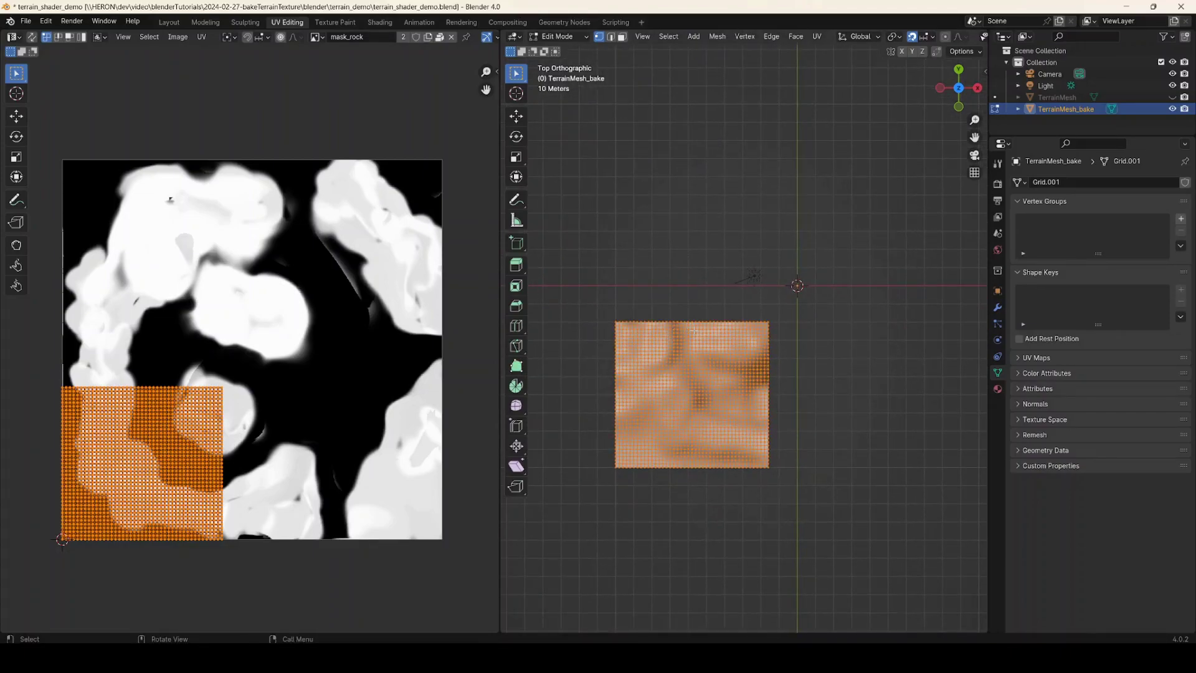
key("u")
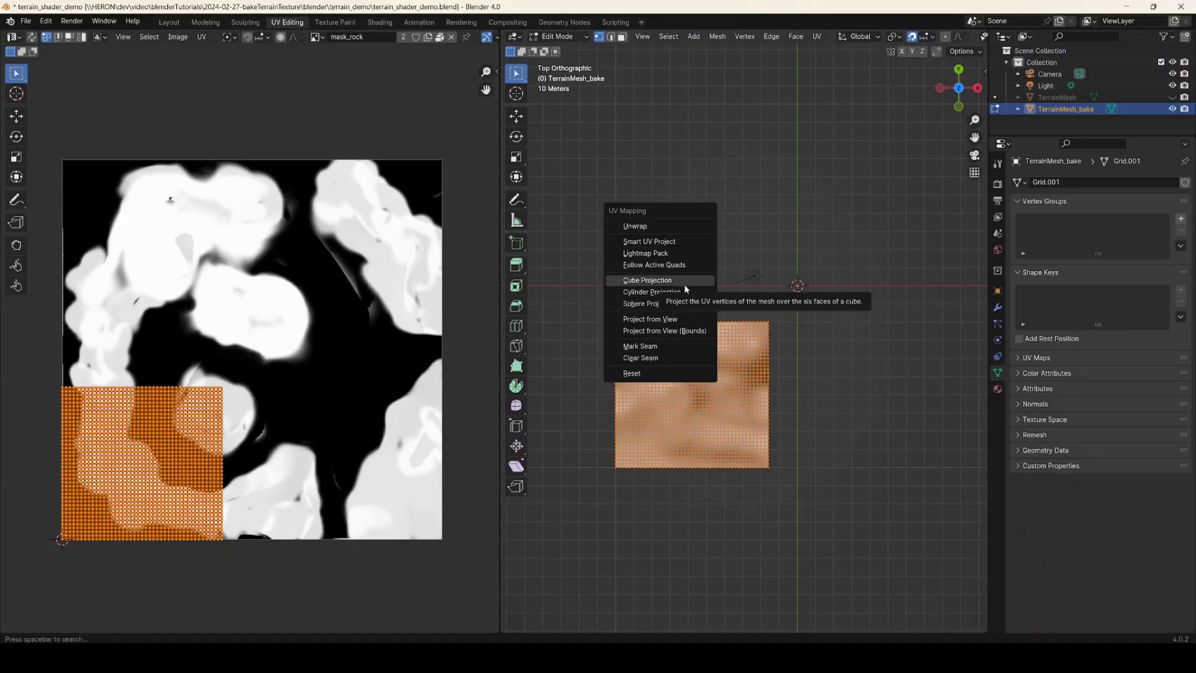
left_click(688, 329)
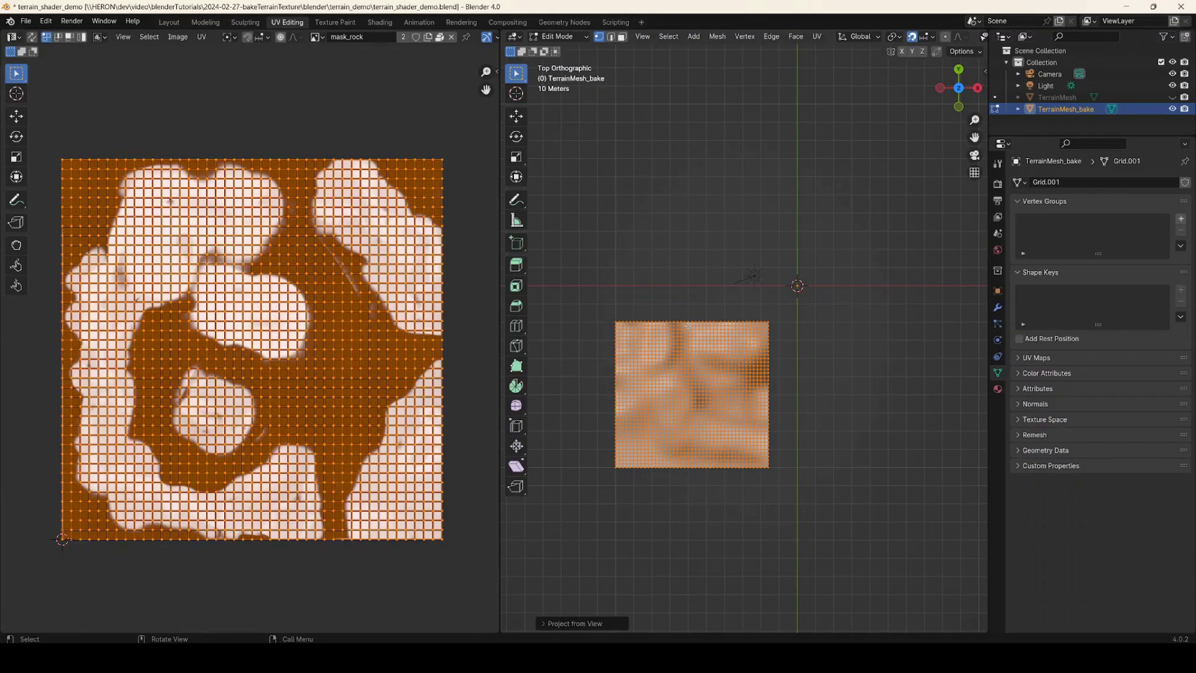
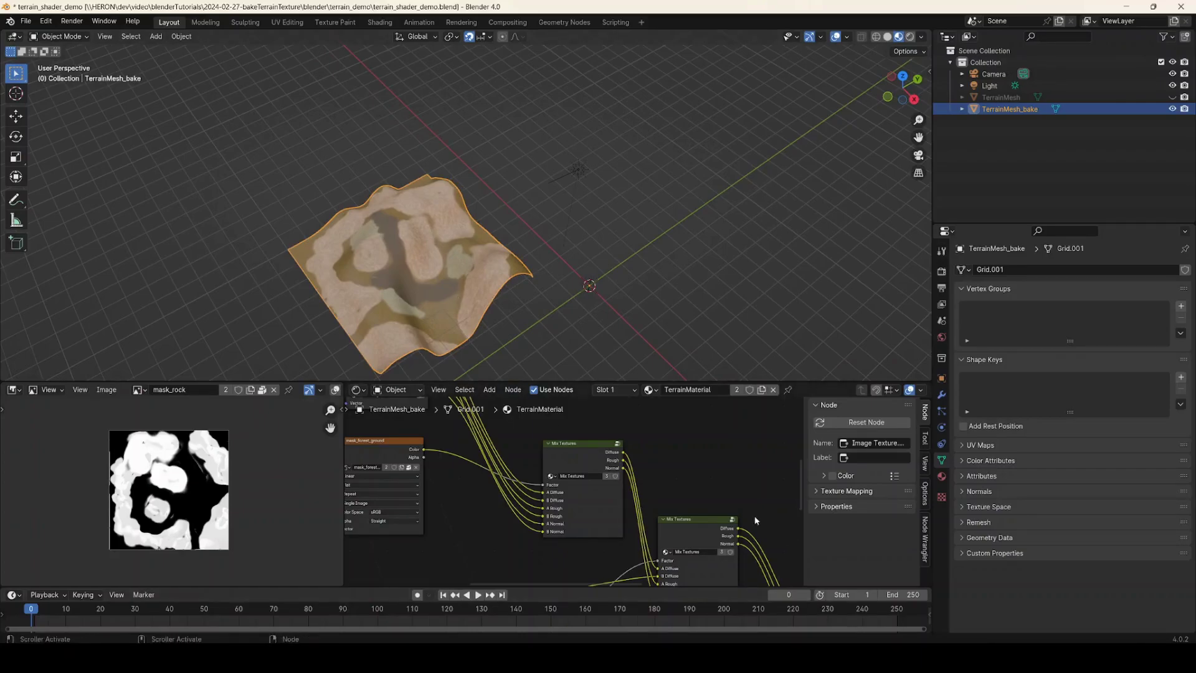
Step: Unlink TerrainMaterial from TerrainMesh_bake and create a new material in its empty slot
scroll(637, 496, "down", 2)
middle_click_drag(657, 490, 651, 452)
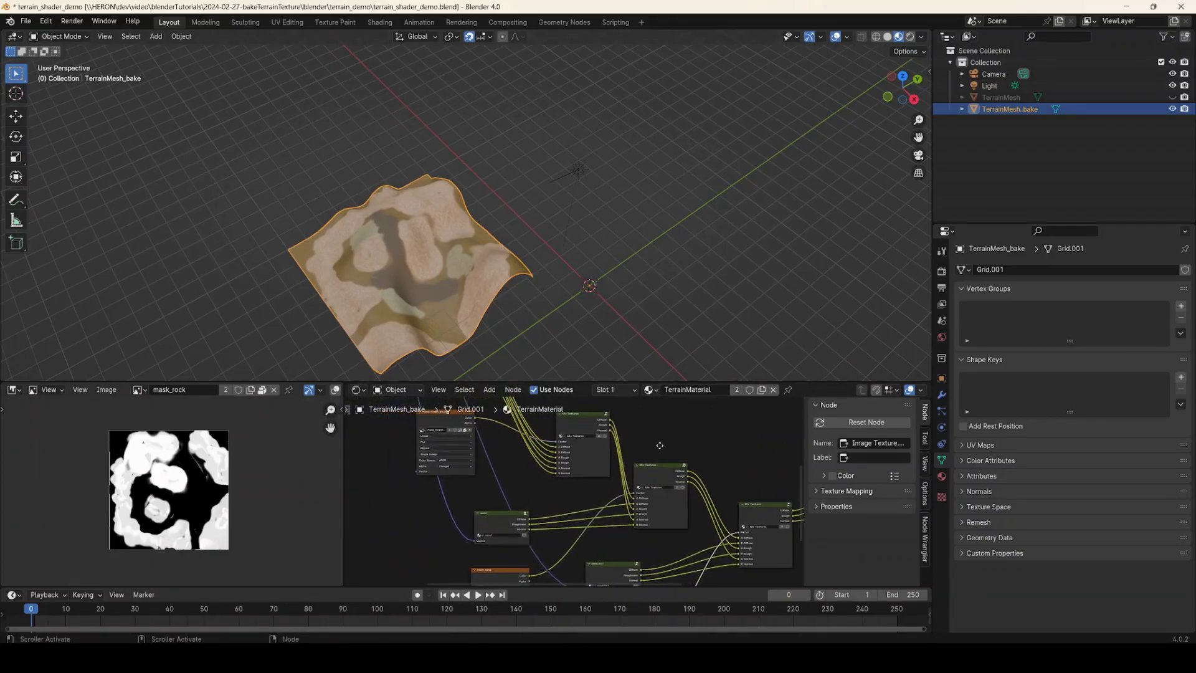
left_click(773, 389)
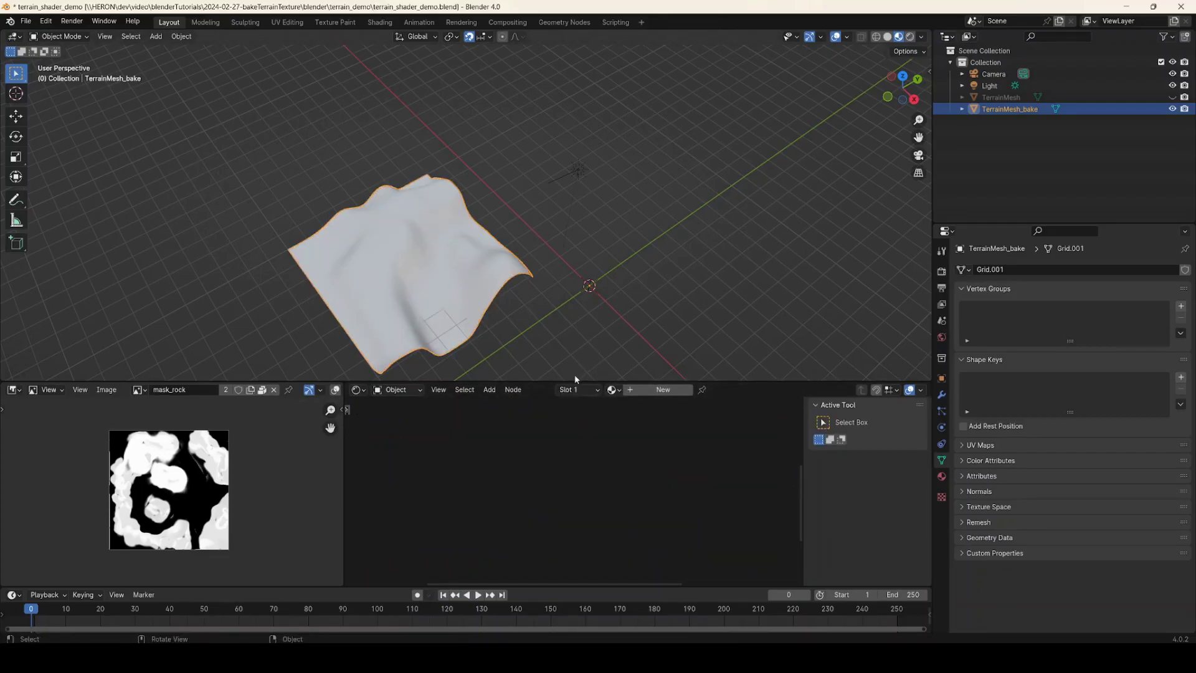
left_click(942, 478)
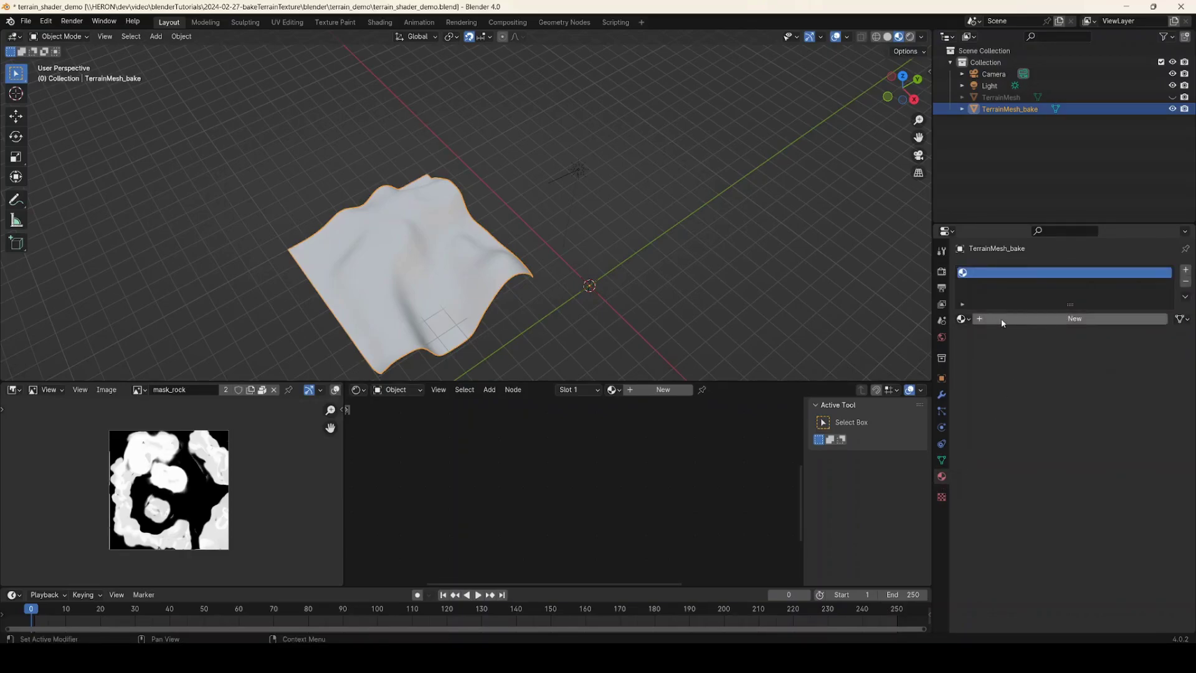
left_click(1026, 318)
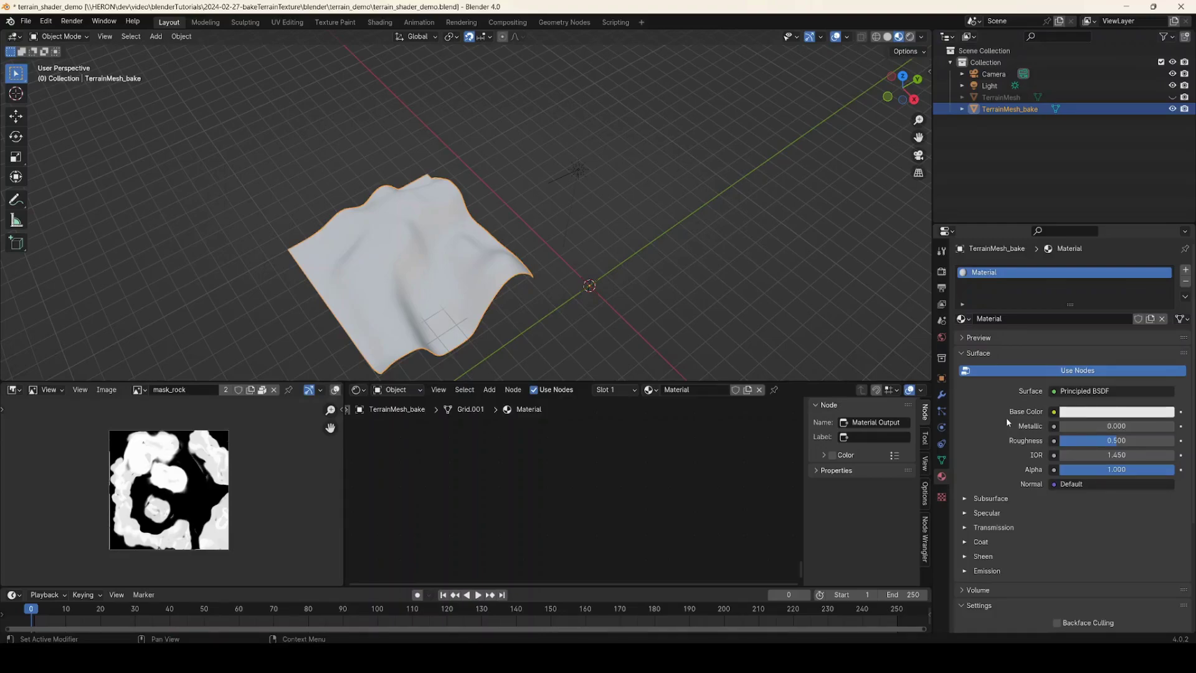
Step: Feed the new material's Base Color from an Image Texture node and space that node away from the Principled BSDF
left_click(1054, 413)
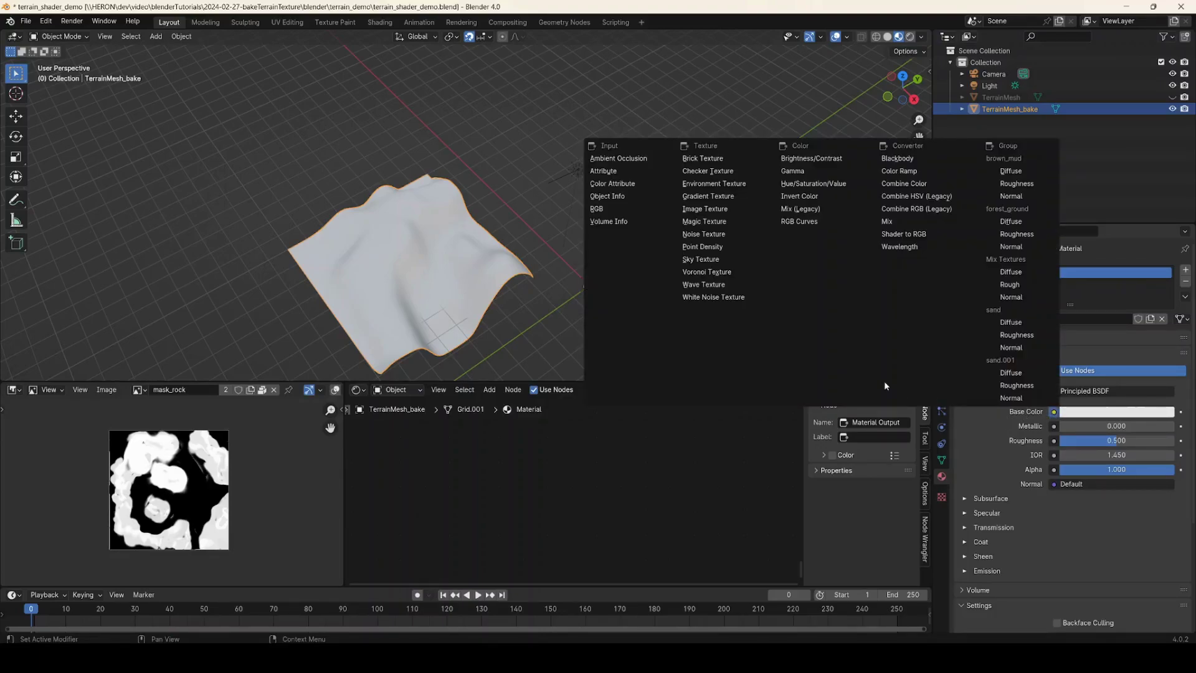
left_click(705, 209)
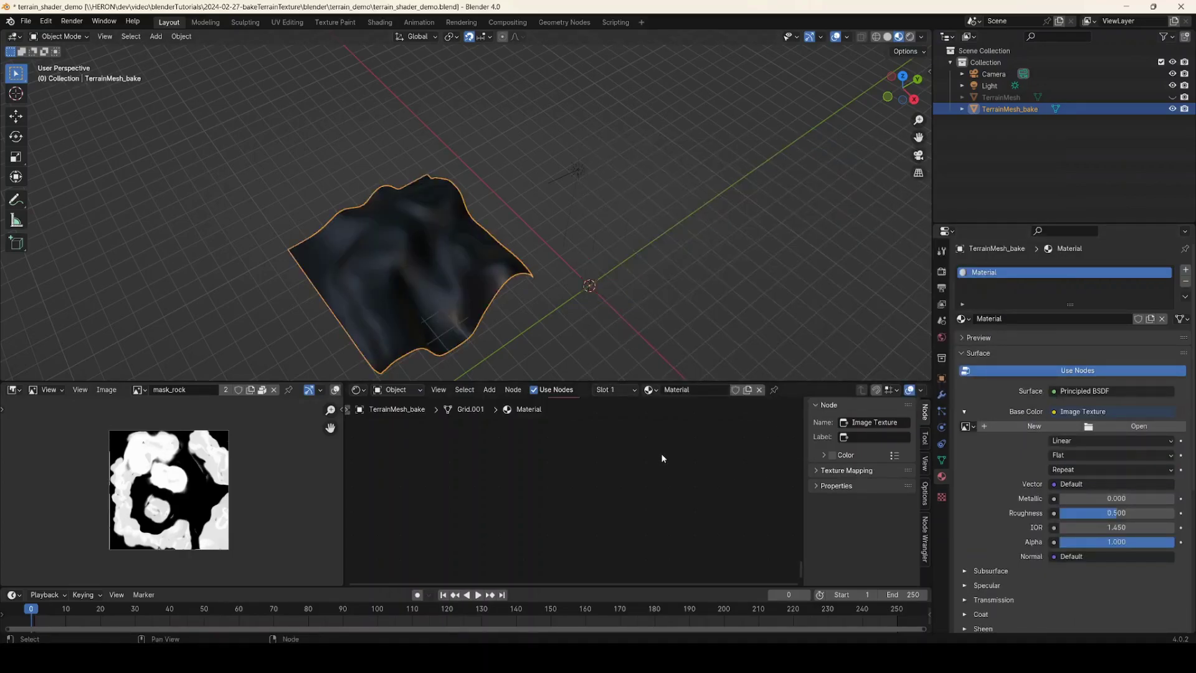
scroll(661, 454, "down", 5)
scroll(671, 515, "up", 4)
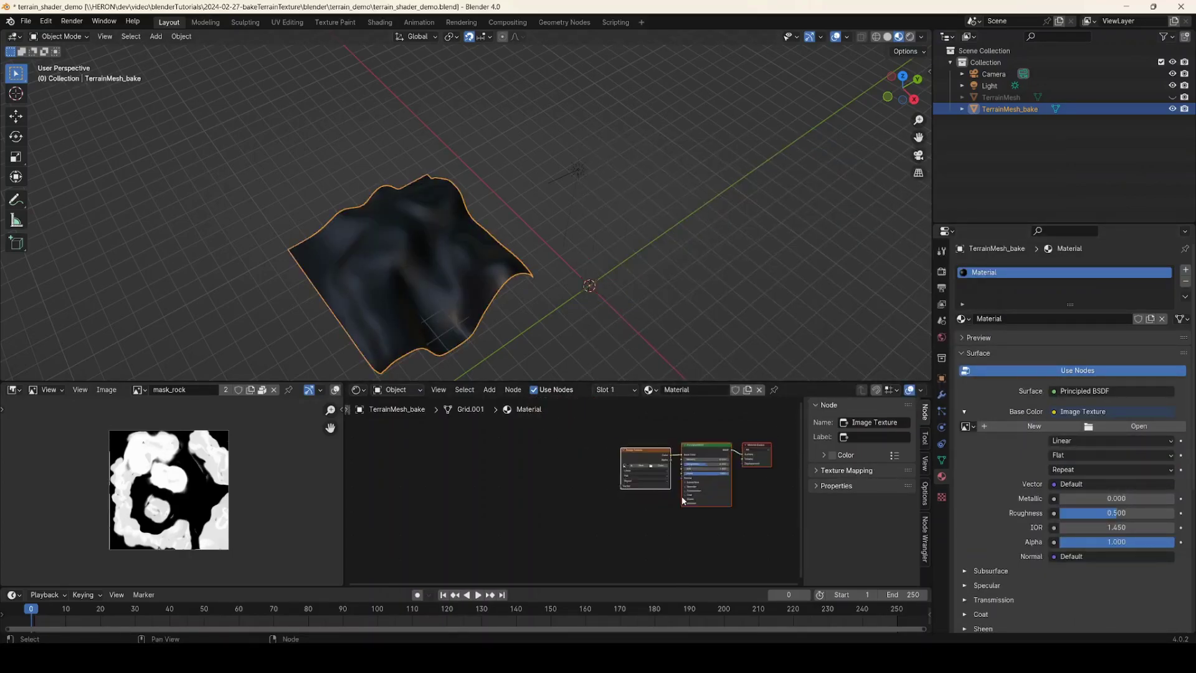
scroll(620, 496, "up", 2)
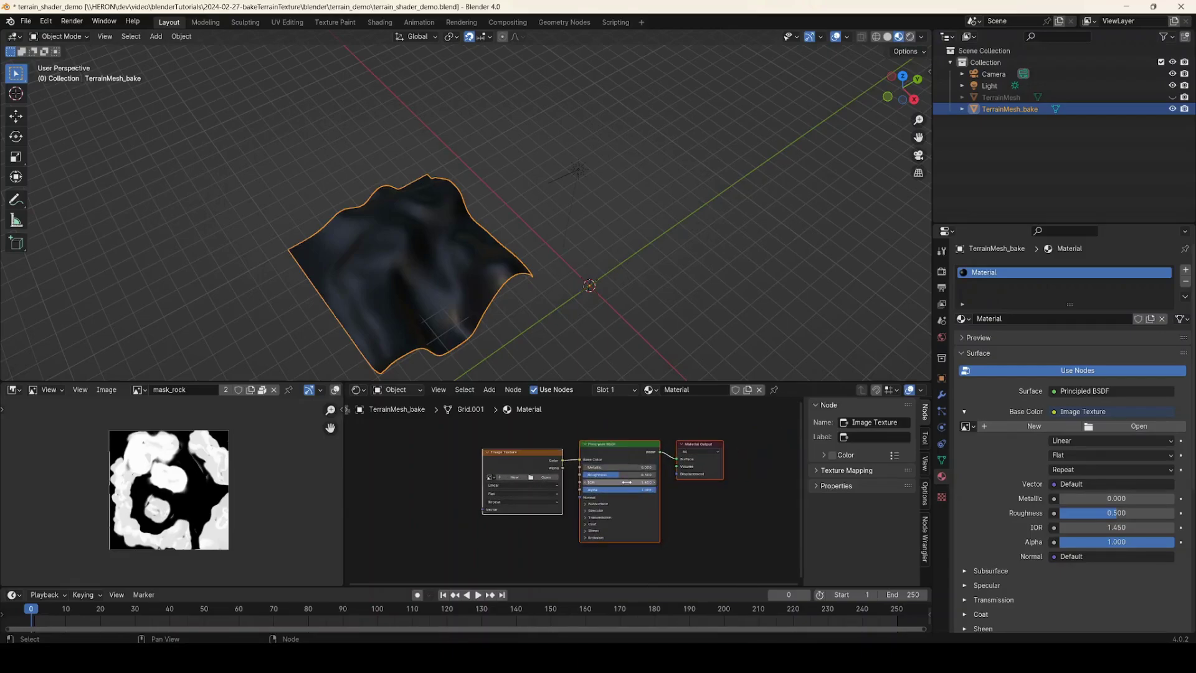
left_click(525, 458)
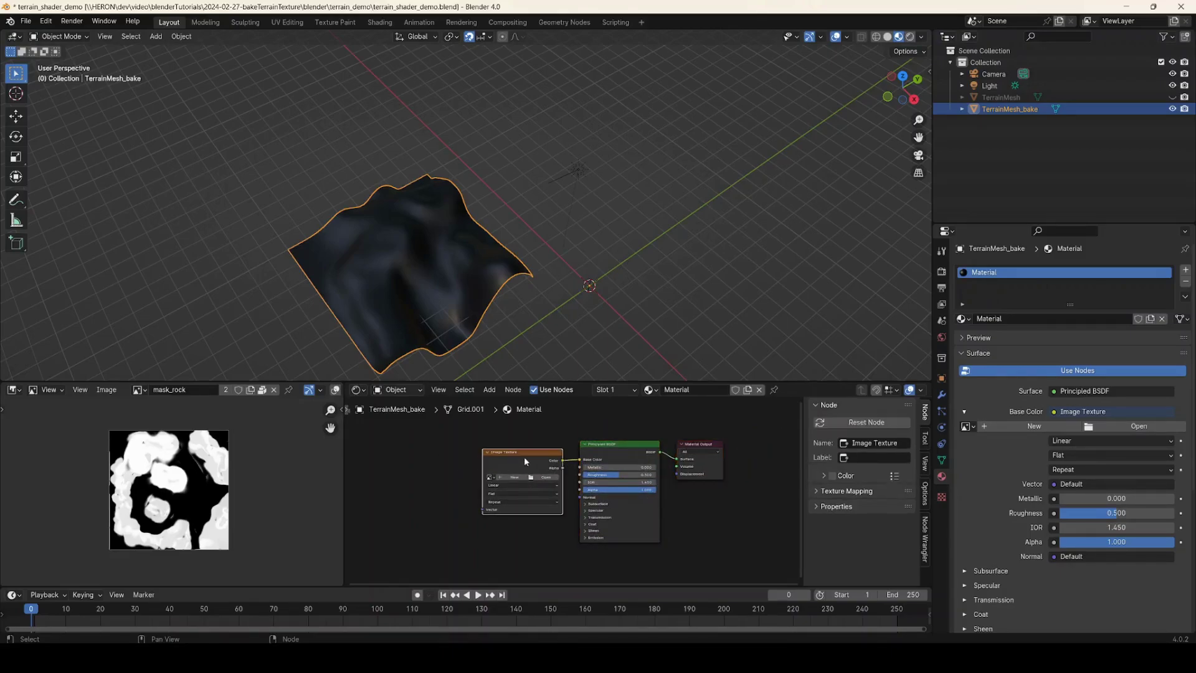
left_click_drag(525, 454, 504, 451)
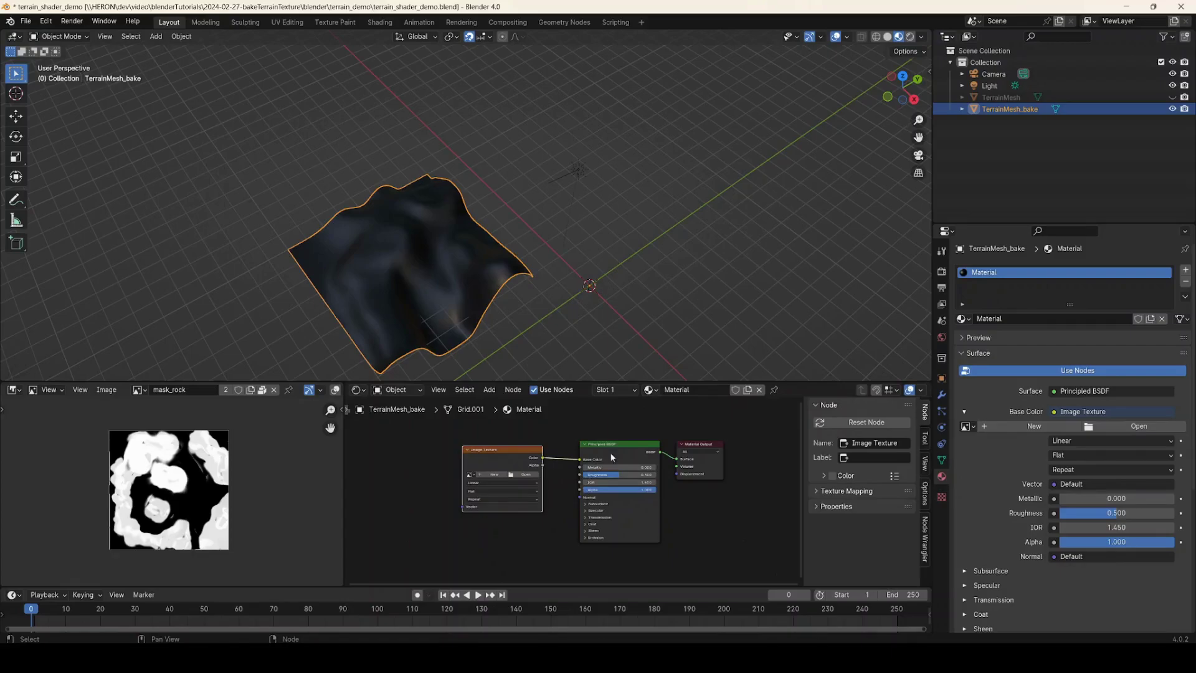
left_click(653, 429)
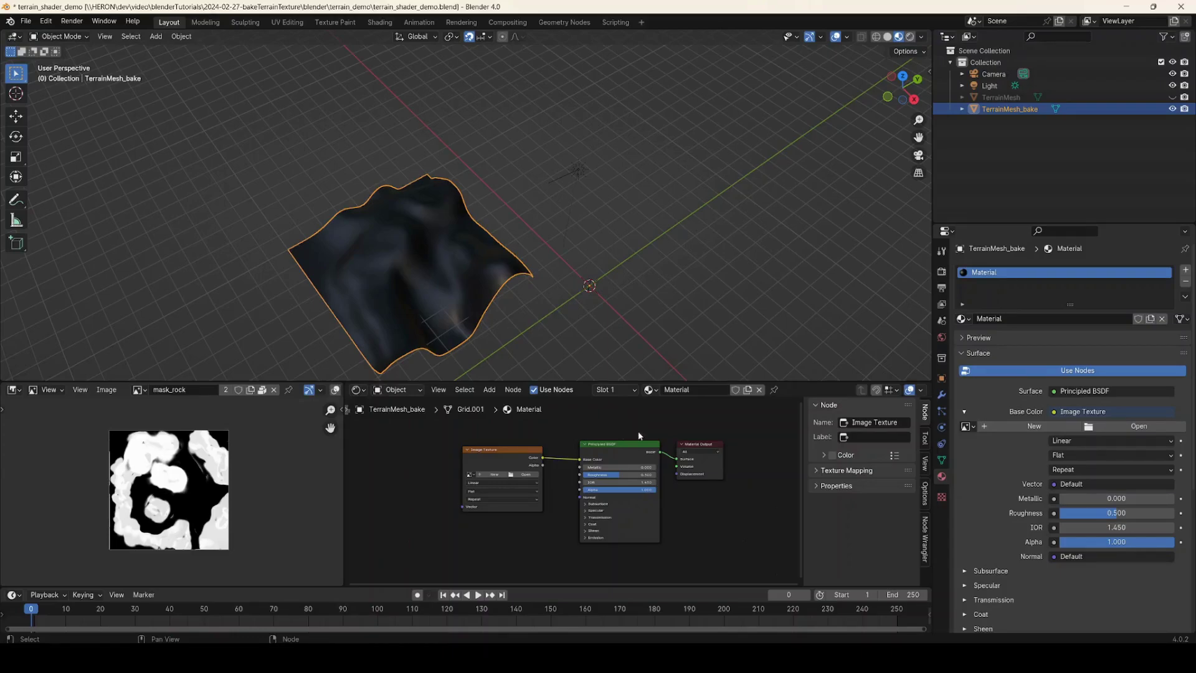
Step: Create a new blank 1024 × 1024 px image named bake_diffuse in the image editor
left_click(115, 390)
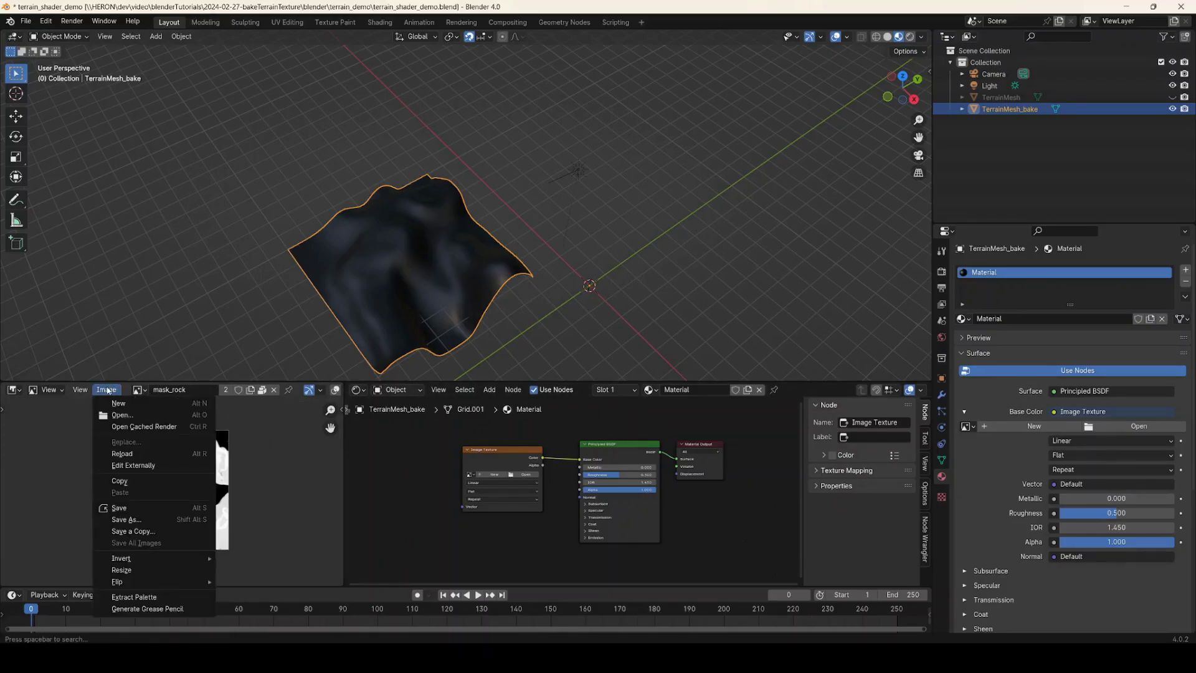
left_click(122, 400)
double_click(139, 421)
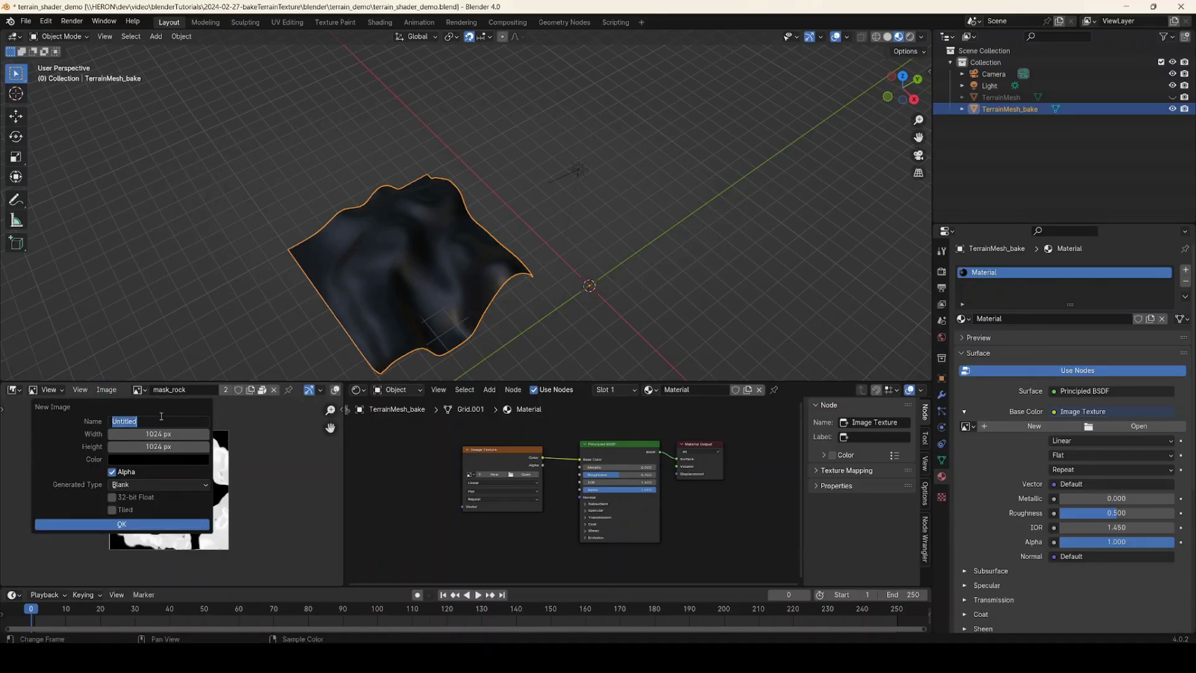
type("bake_diffuse")
key("Return")
left_click(177, 525)
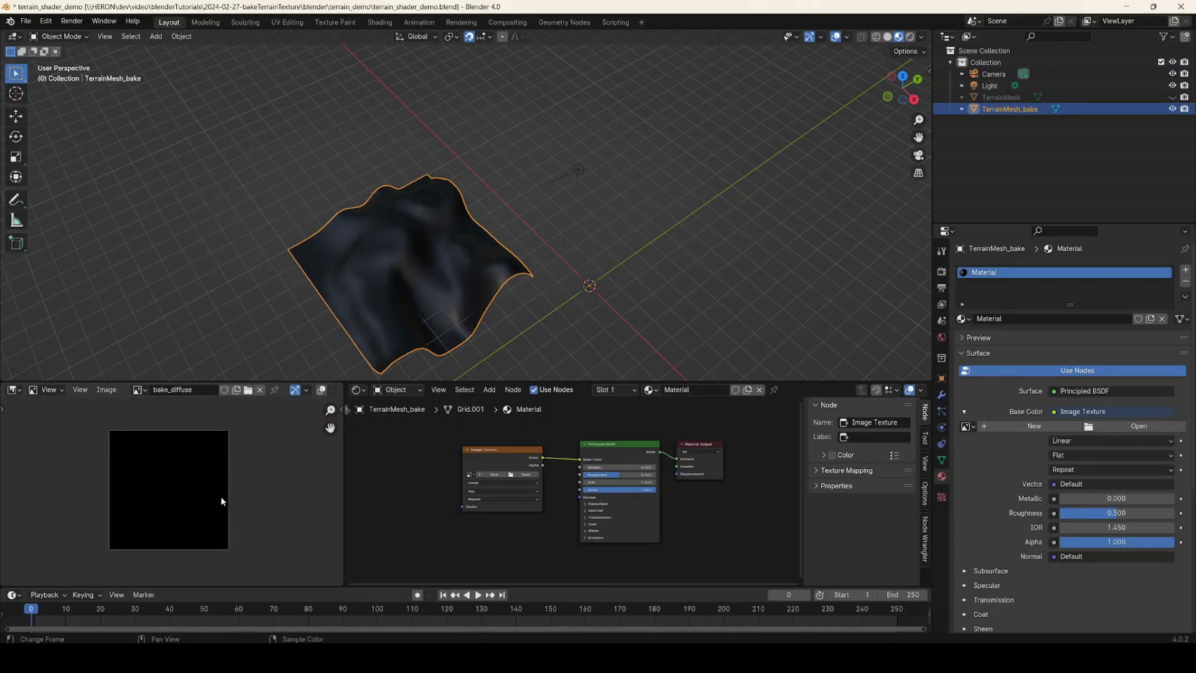
Step: Unhide the original TerrainMesh and assign the bake_diffuse image to the Image Texture node of TerrainMesh_bake's material
scroll(462, 514, "up", 1)
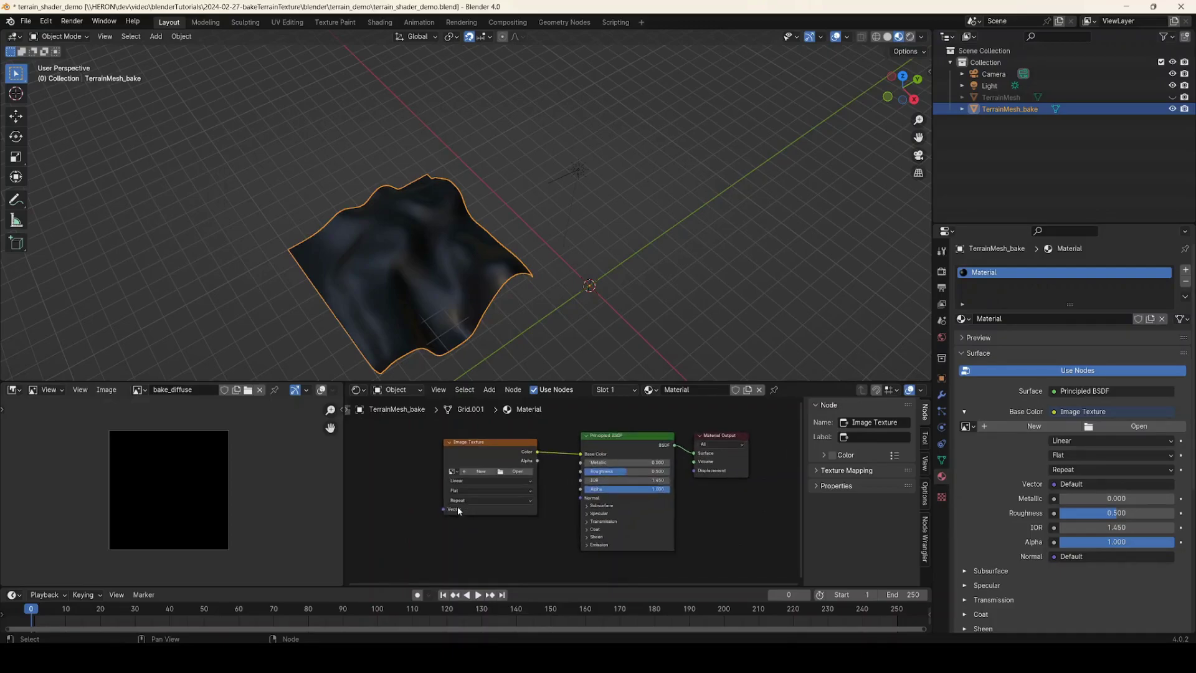
scroll(577, 480, "down", 1)
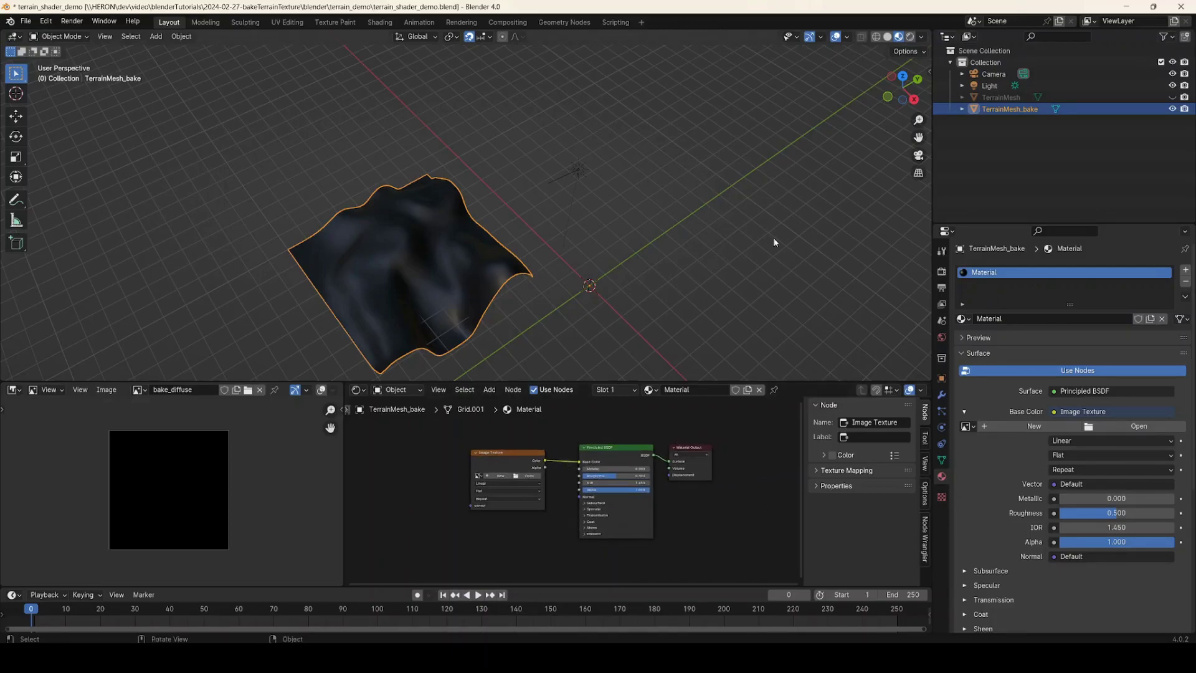
left_click(1171, 97)
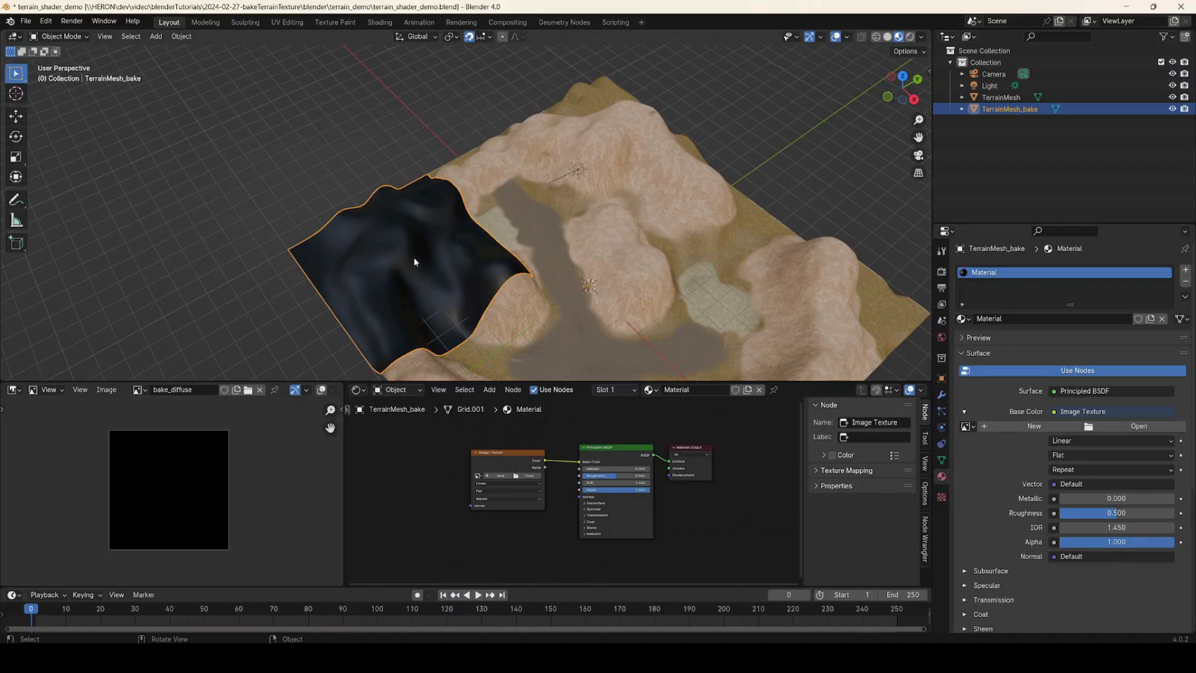
scroll(509, 467, "up", 2)
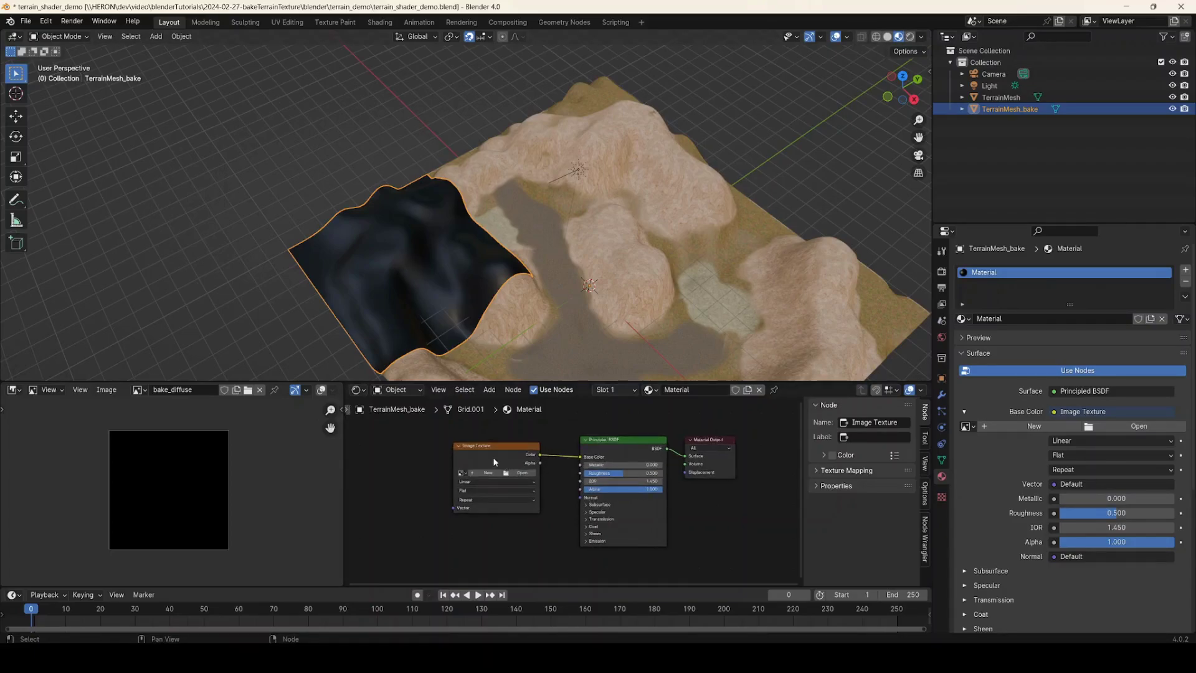
left_click(492, 457)
left_click(453, 471)
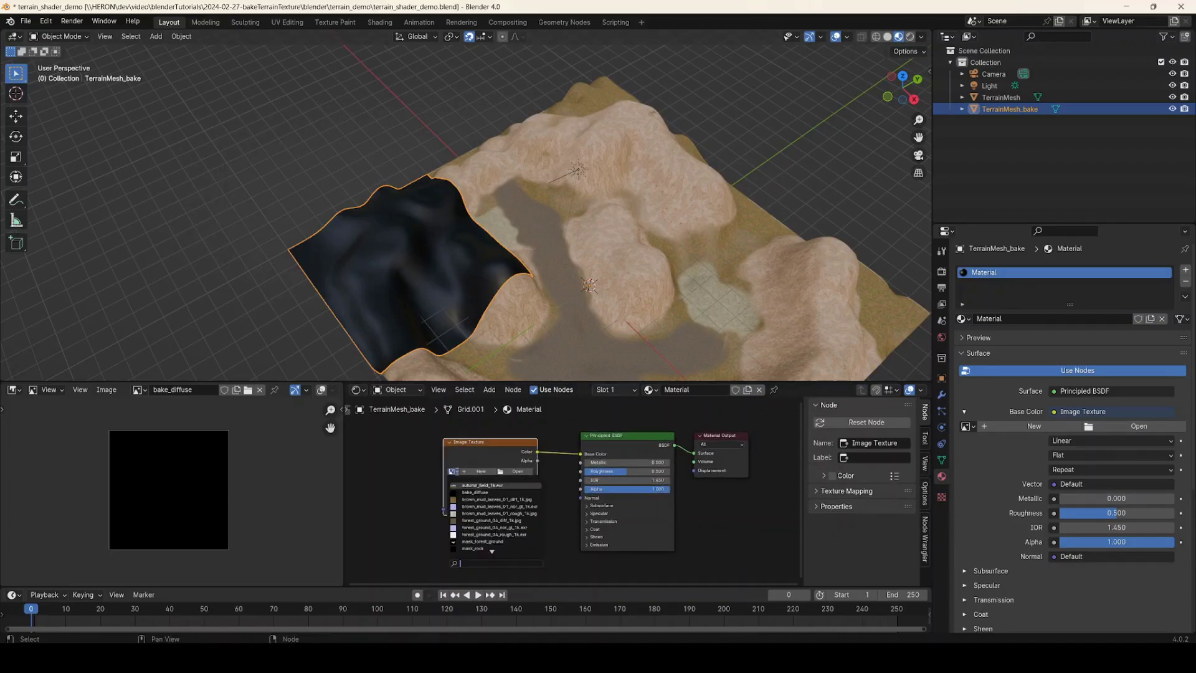
left_click(484, 491)
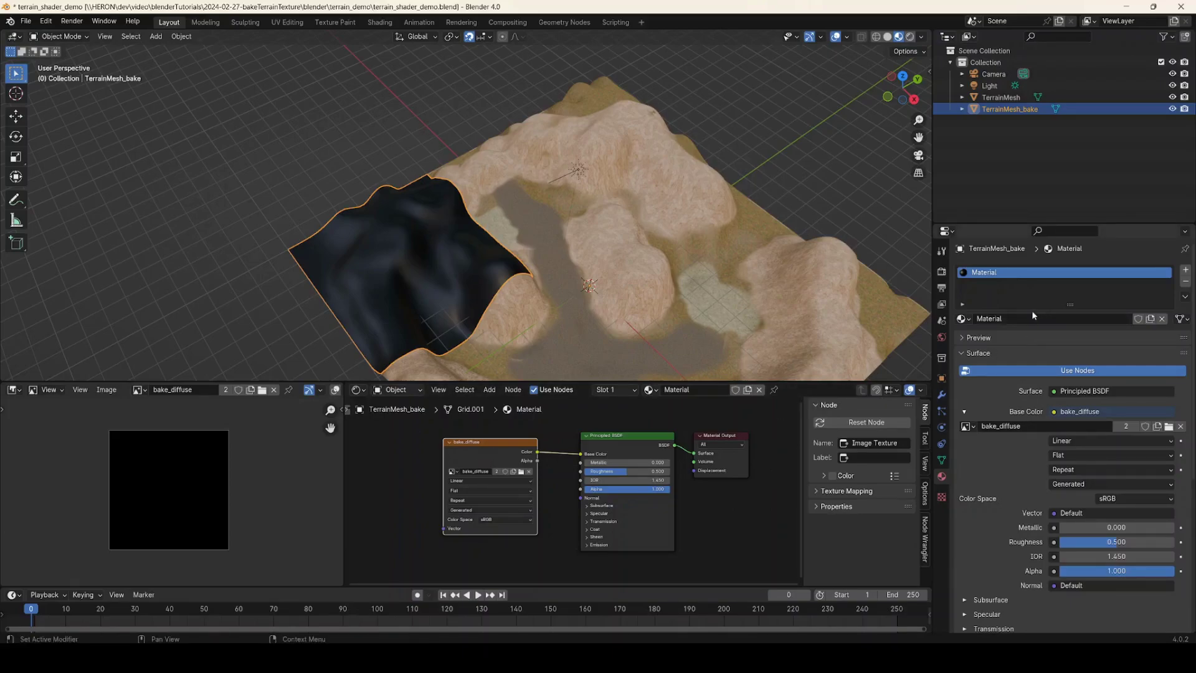
Step: Set the scene's render engine to Cycles
left_click(942, 272)
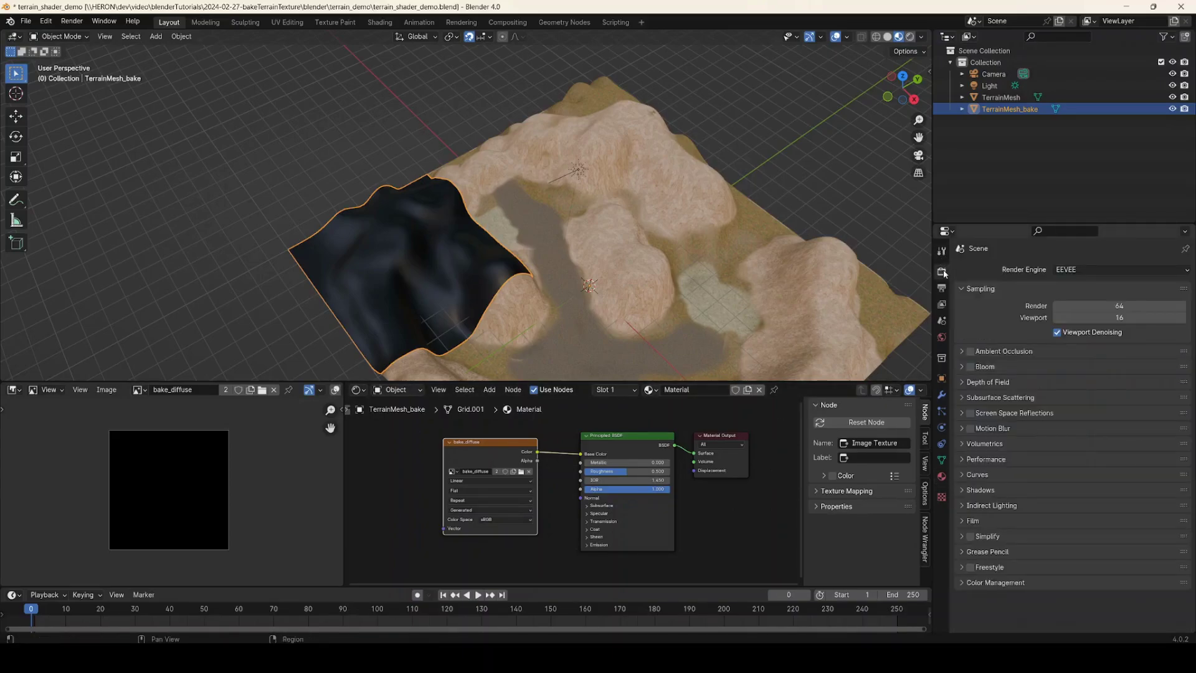
left_click(1082, 274)
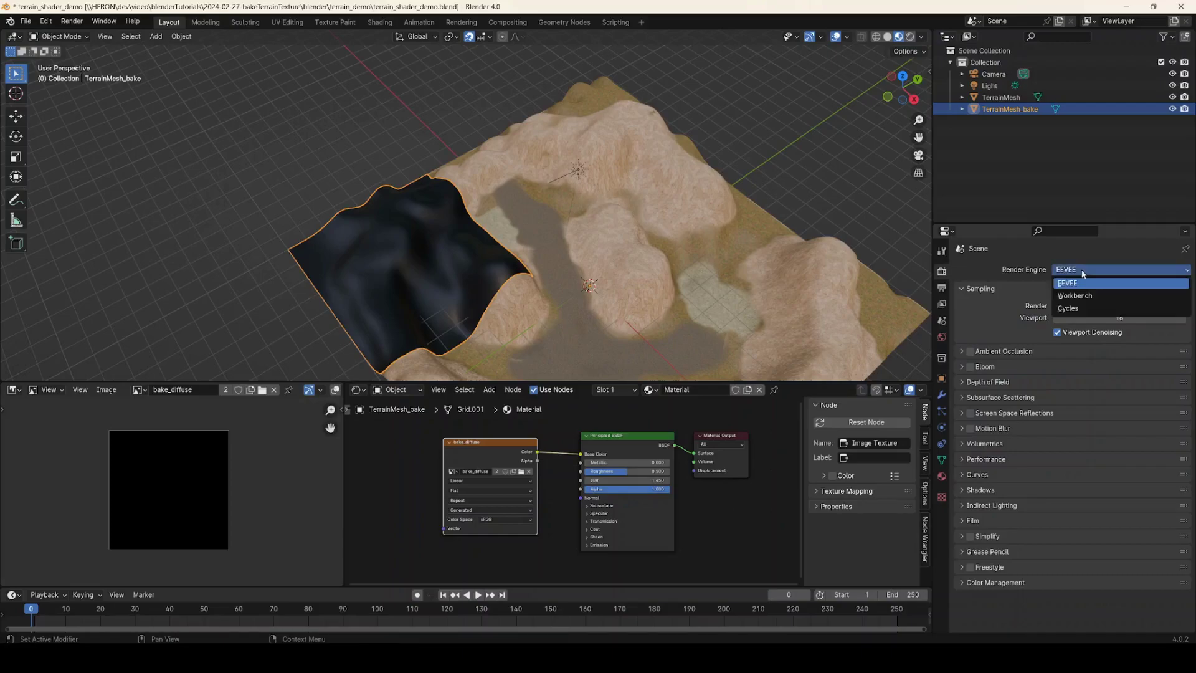
left_click(1082, 309)
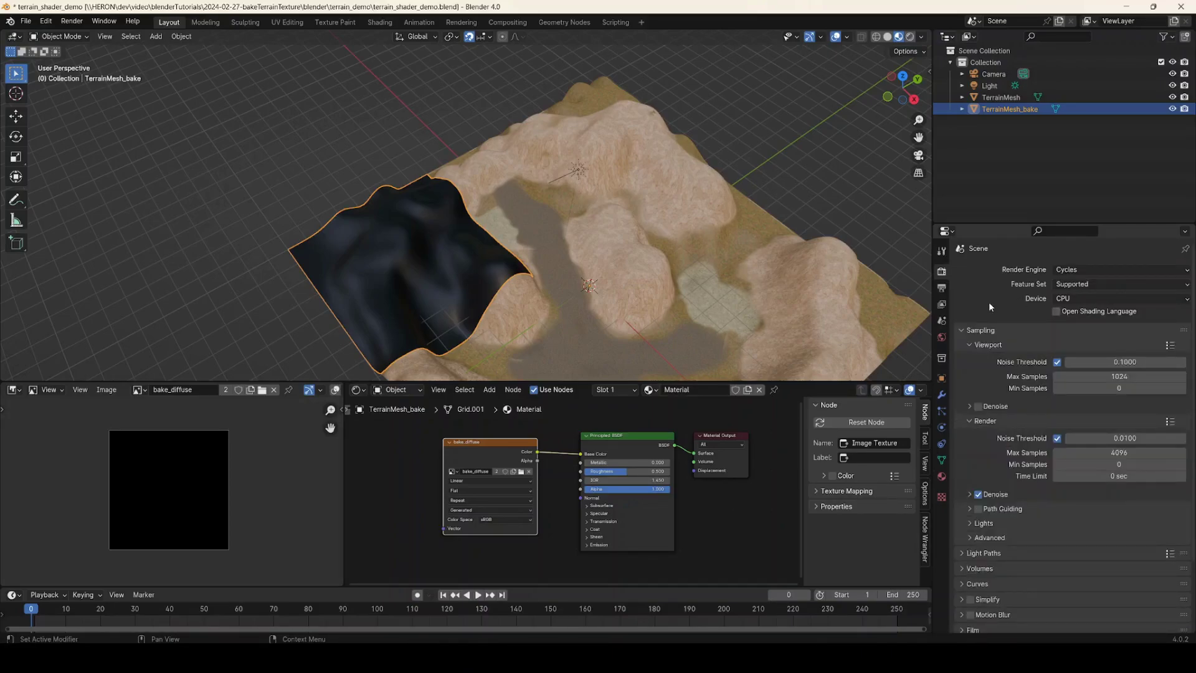
Step: Set the bake type to Diffuse with only the Color contribution, and enable Selected to Active
scroll(989, 302, "down", 3)
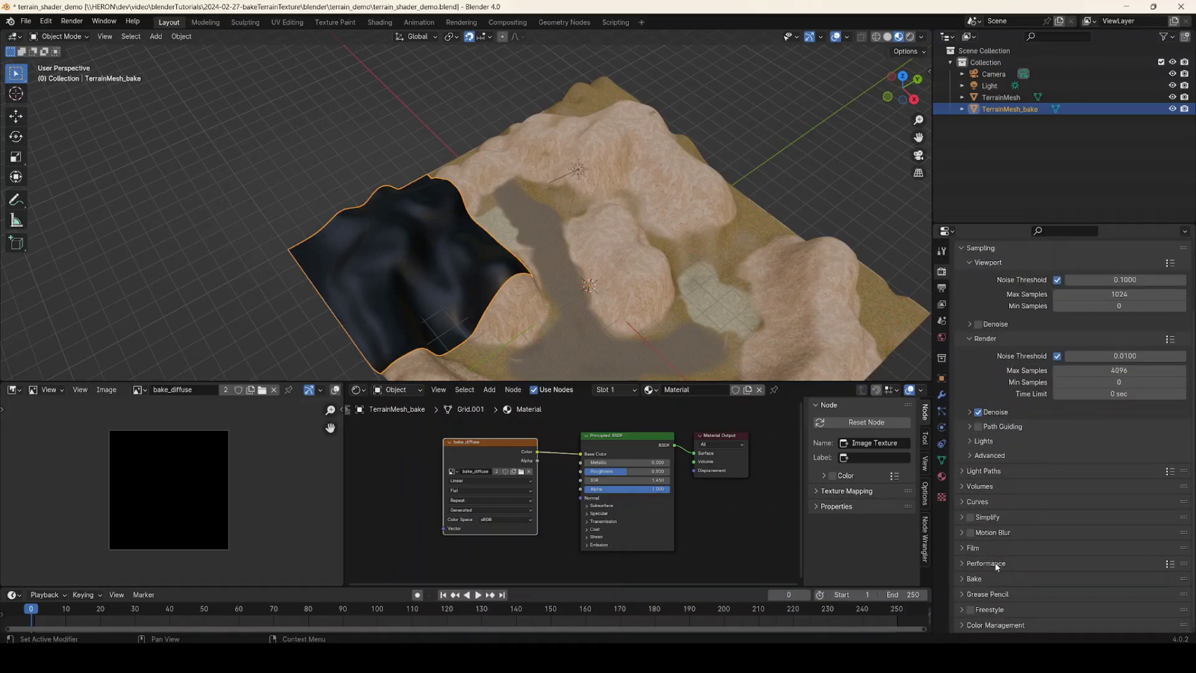
left_click(974, 579)
scroll(1016, 450, "down", 10)
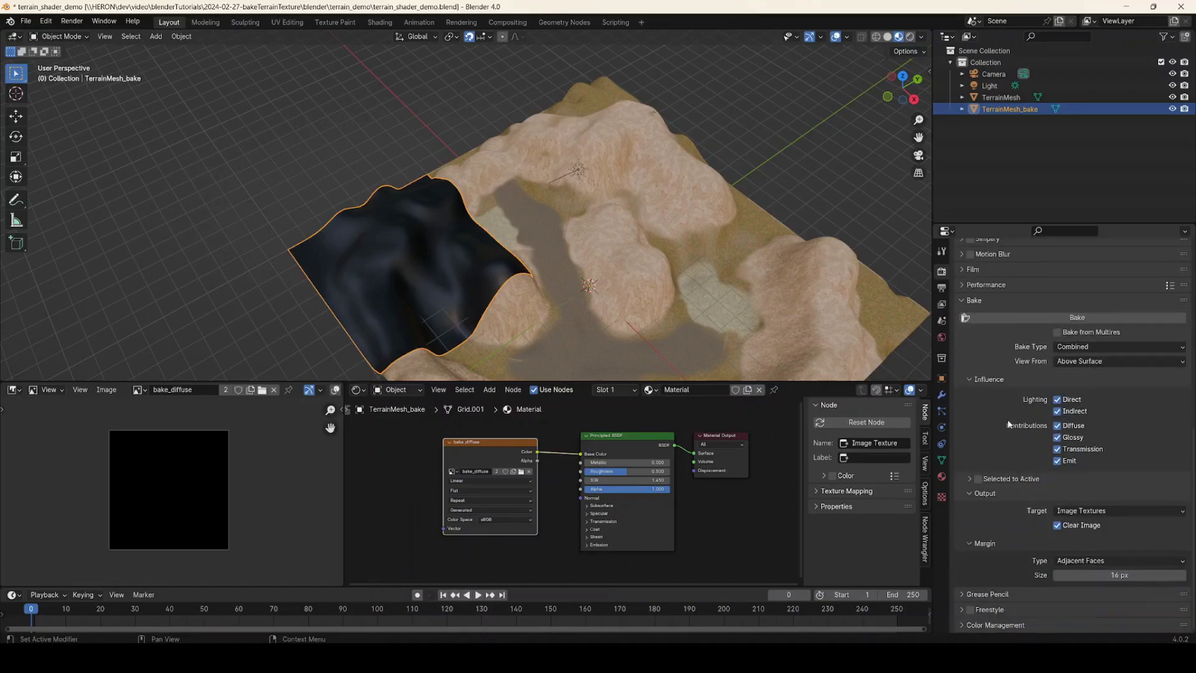
left_click(1083, 351)
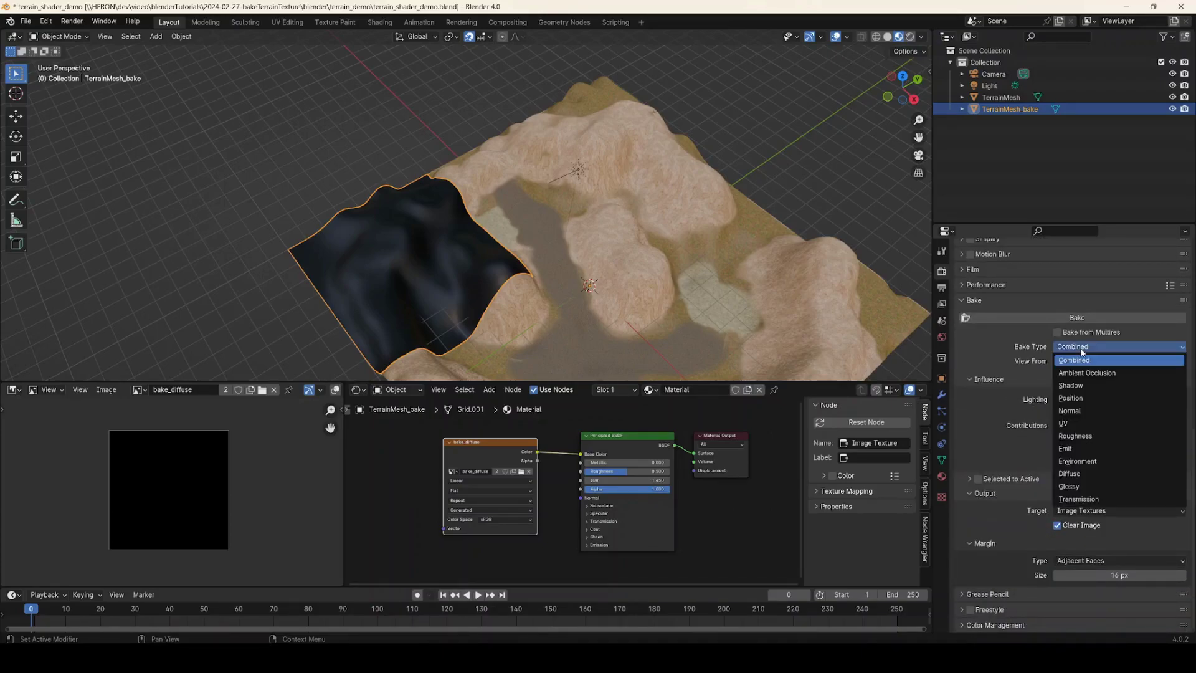
left_click(1090, 474)
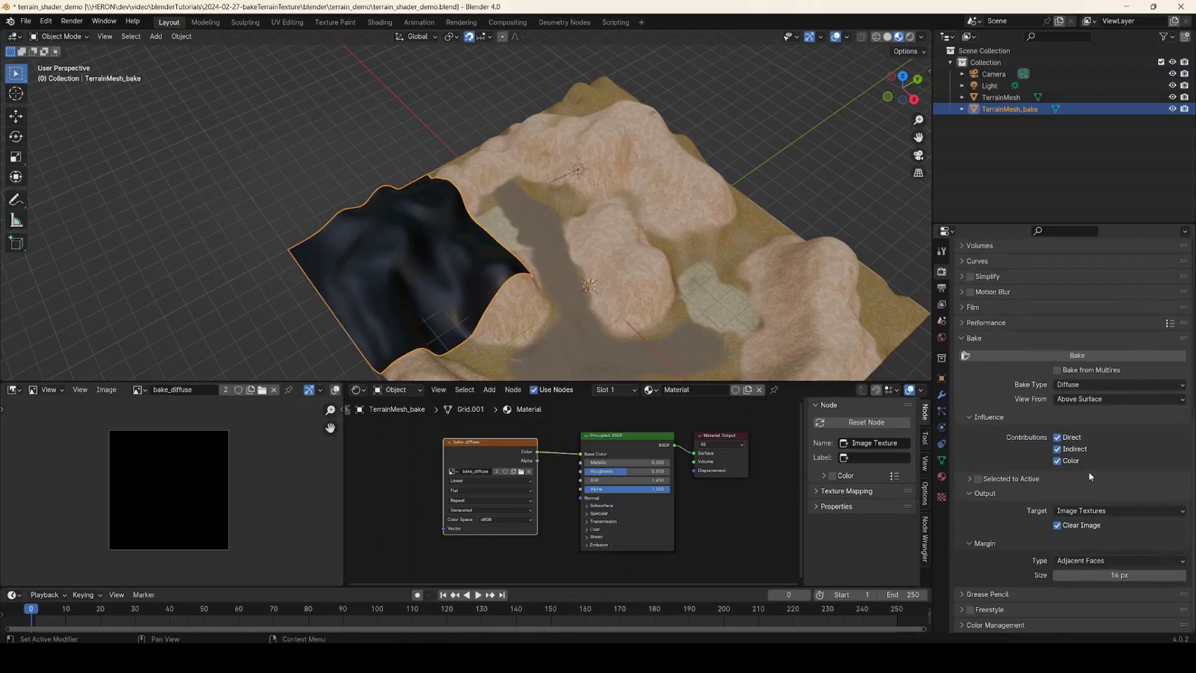
left_click(1057, 438)
left_click(978, 477)
left_click(970, 479)
scroll(969, 479, "down", 2)
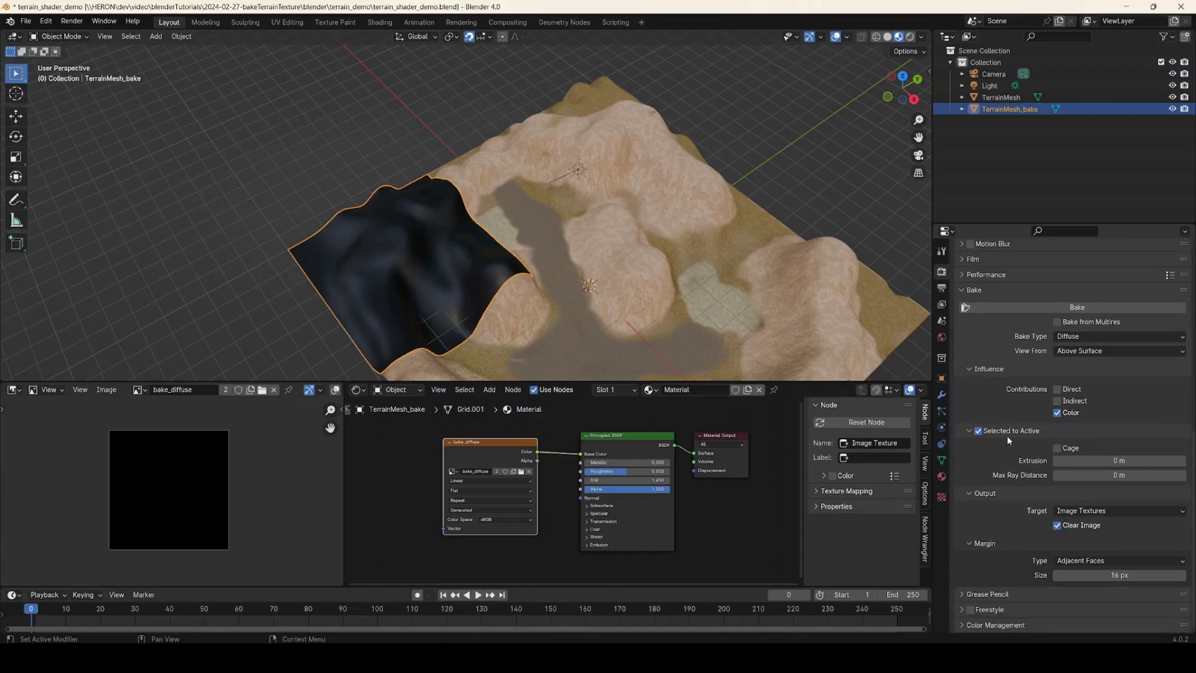
Step: Select TerrainMesh, add TerrainMesh_bake as the active object, and bake the diffuse color into the bake_diffuse image
left_click(645, 186, "shift")
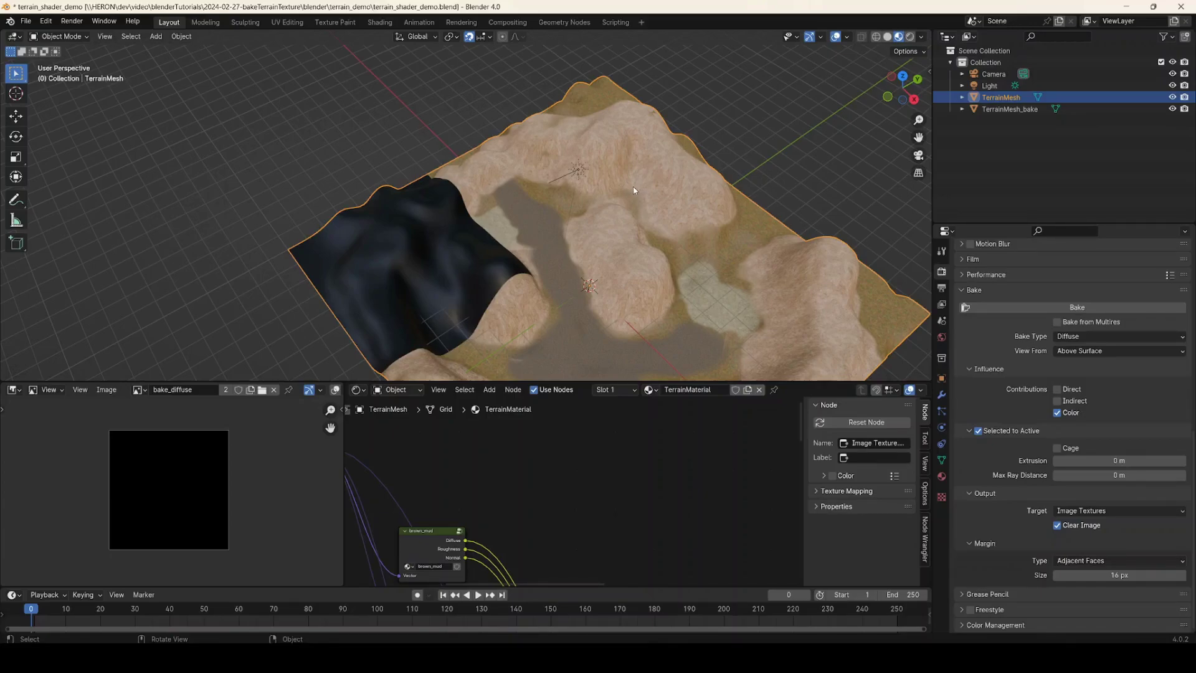
key("shift")
left_click(427, 221, "shift")
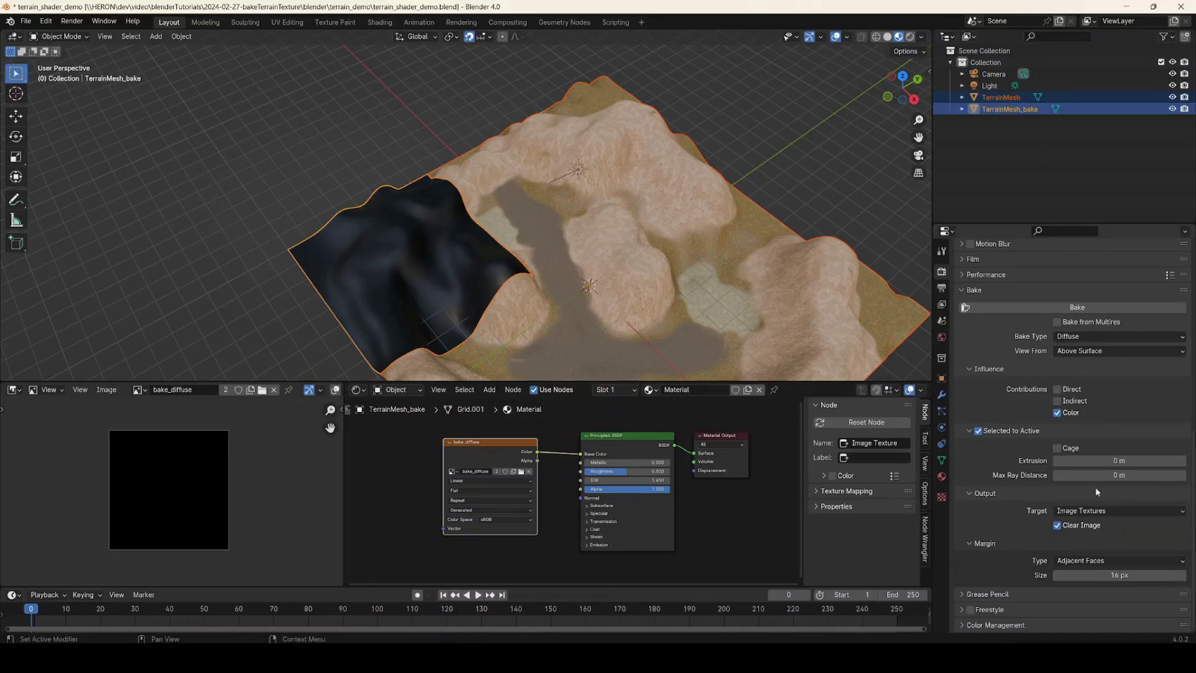
left_click(991, 307)
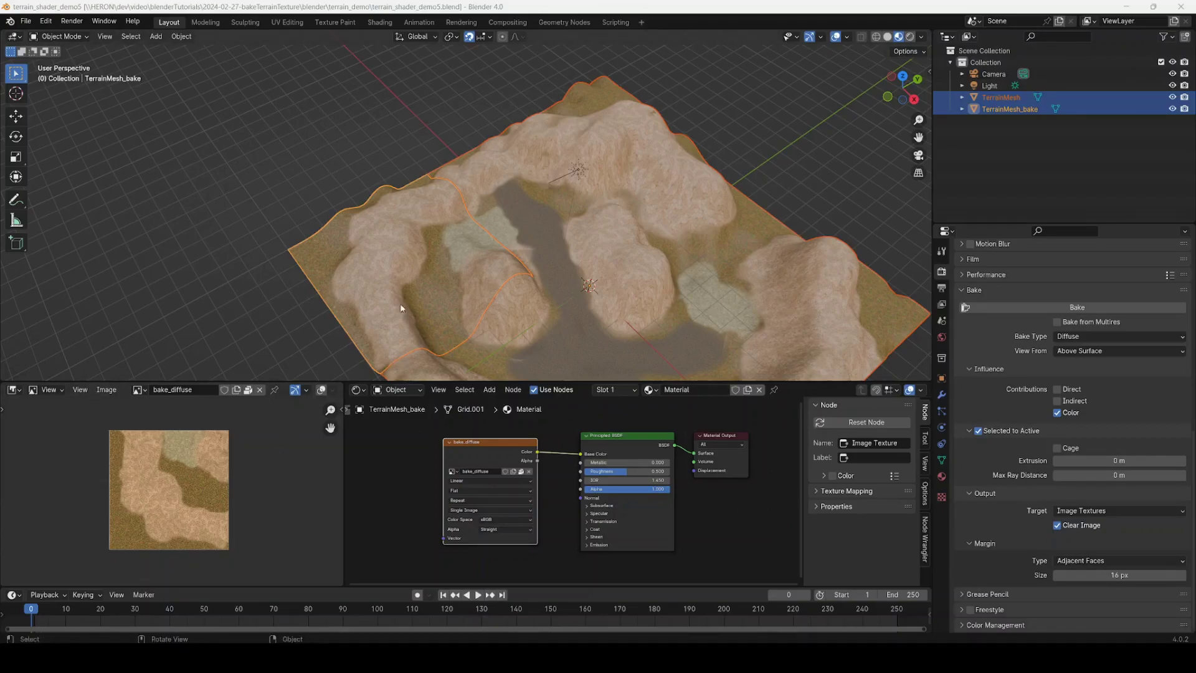
scroll(212, 484, "up", 8)
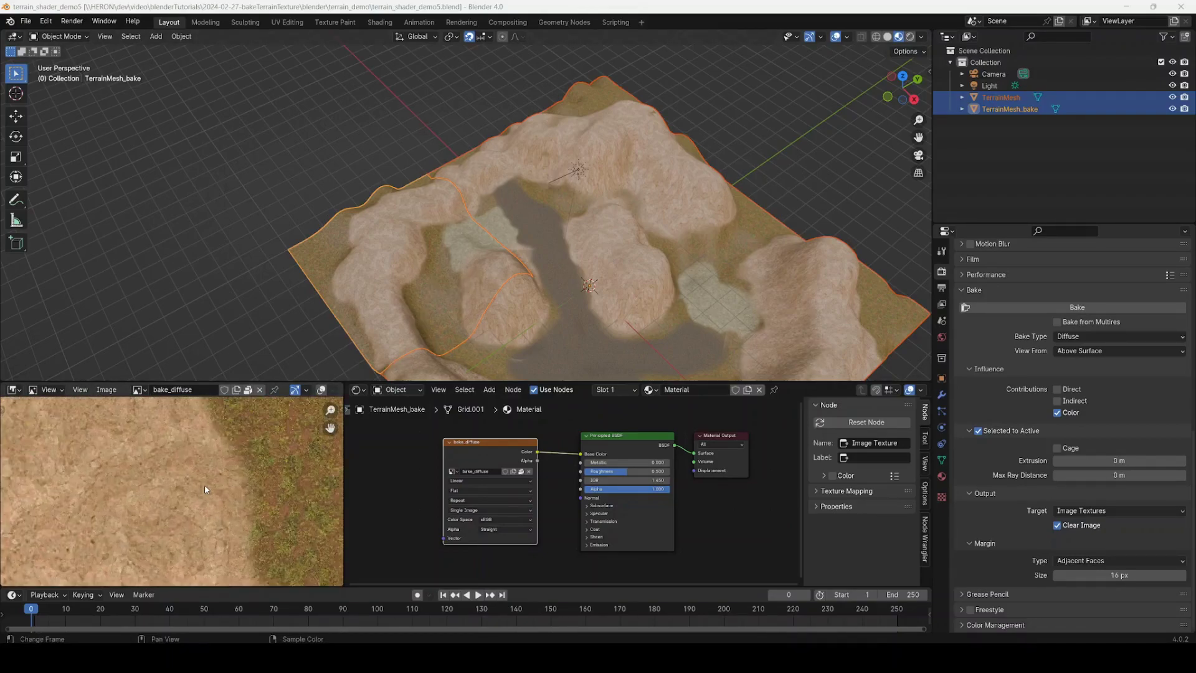
middle_click_drag(255, 443, 203, 461)
scroll(201, 458, "down", 3)
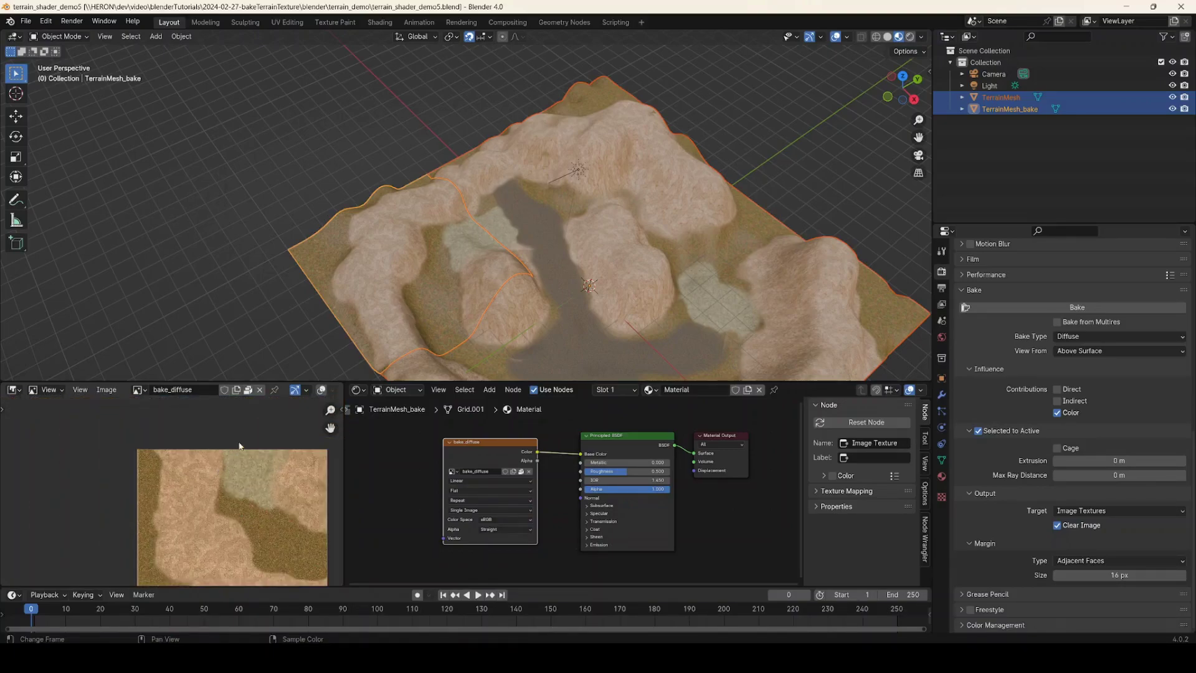
Step: Move the Principled BSDF and Material Output nodes farther away from the bake_diffuse texture node
scroll(472, 479, "down", 1)
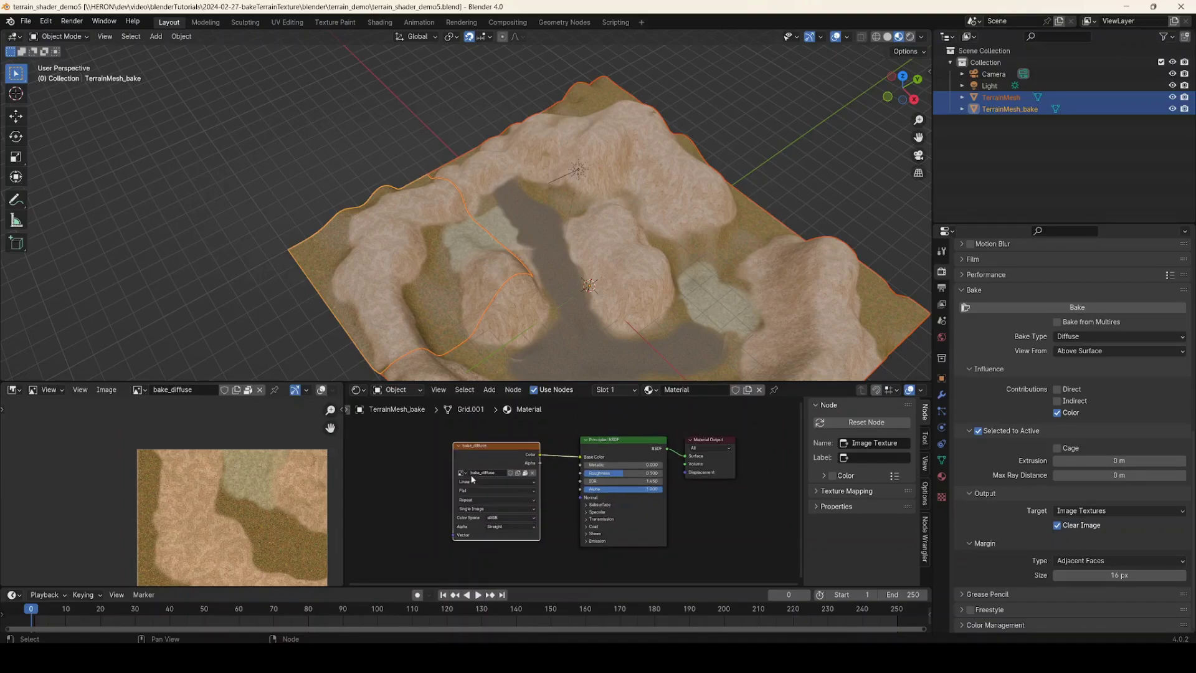
middle_click_drag(473, 479, 436, 461)
scroll(436, 461, "down", 1)
left_click(586, 435)
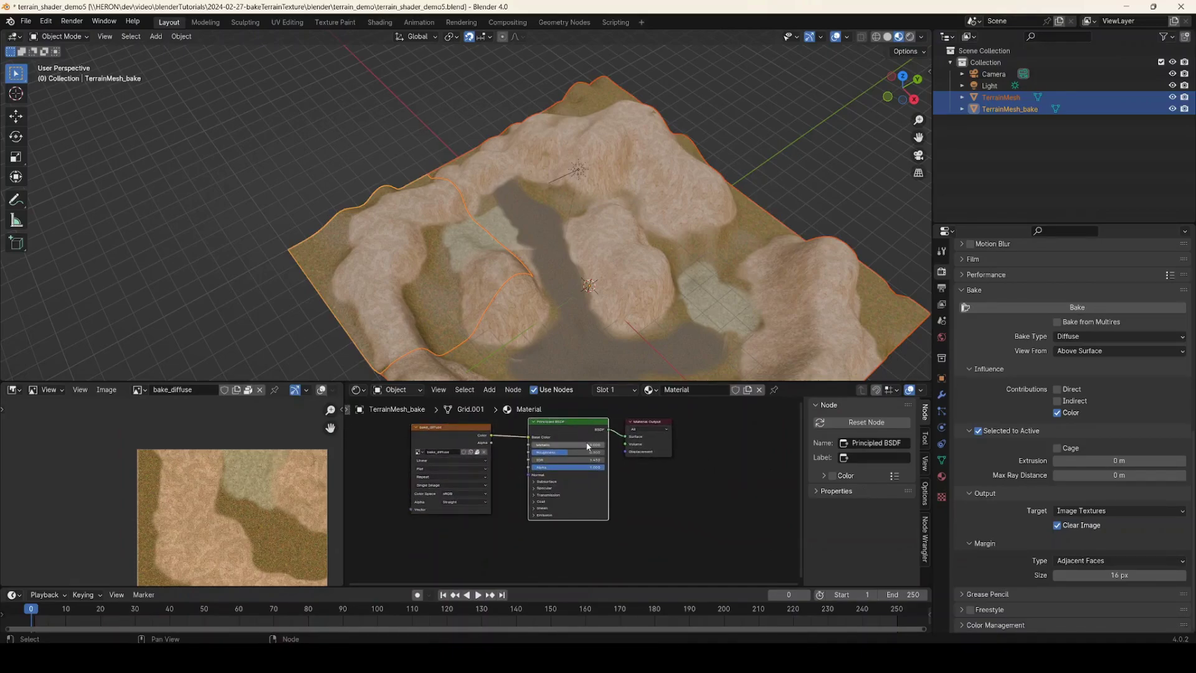
left_click_drag(658, 508, 645, 446)
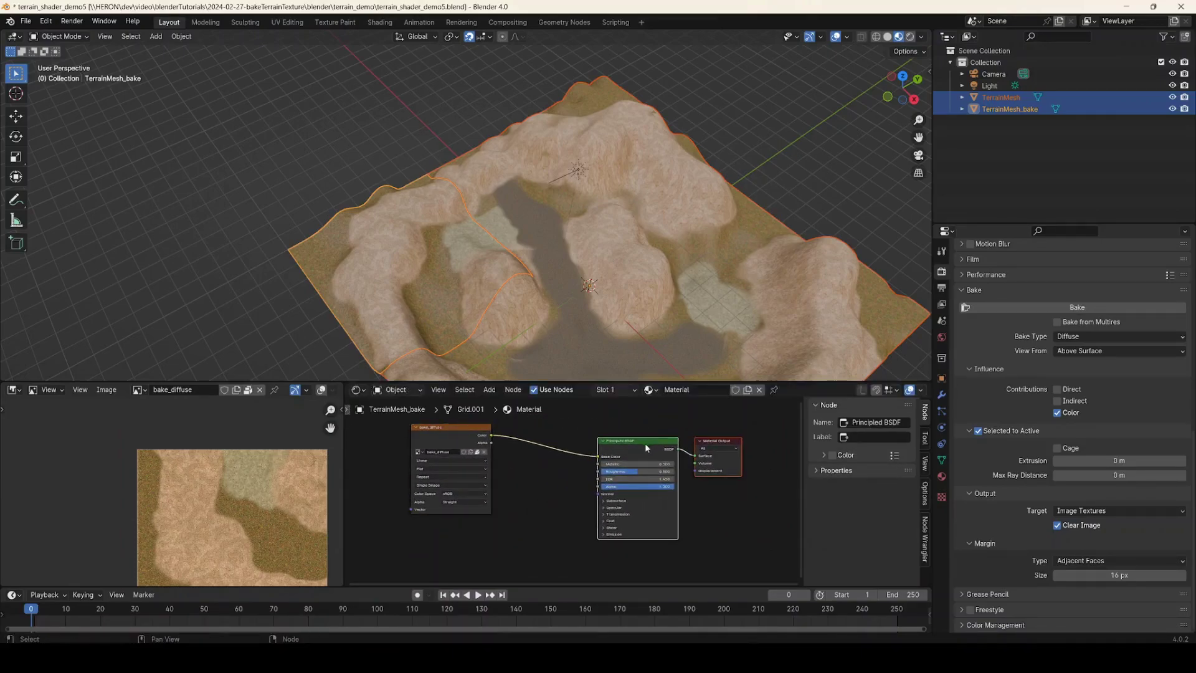
left_click(549, 481)
Step: Add a Normal Map node and connect its Normal output to the Principled BSDF's Normal input
middle_click_drag(548, 490, 565, 466)
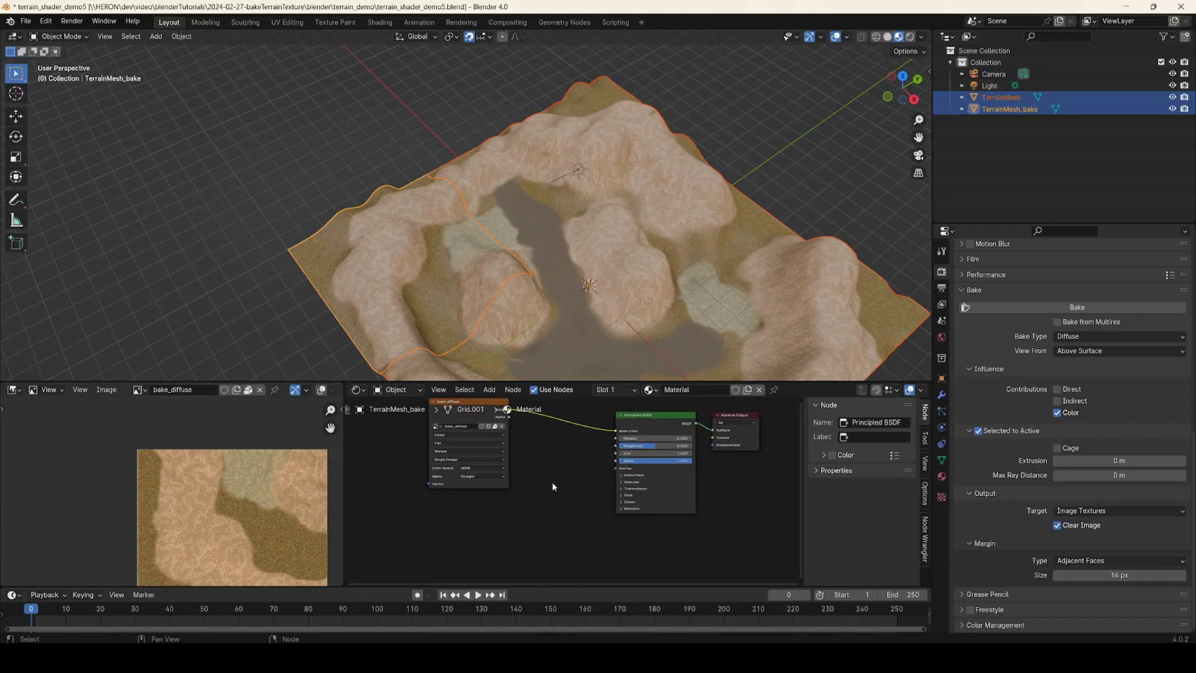
key("shift")
key("shift+a")
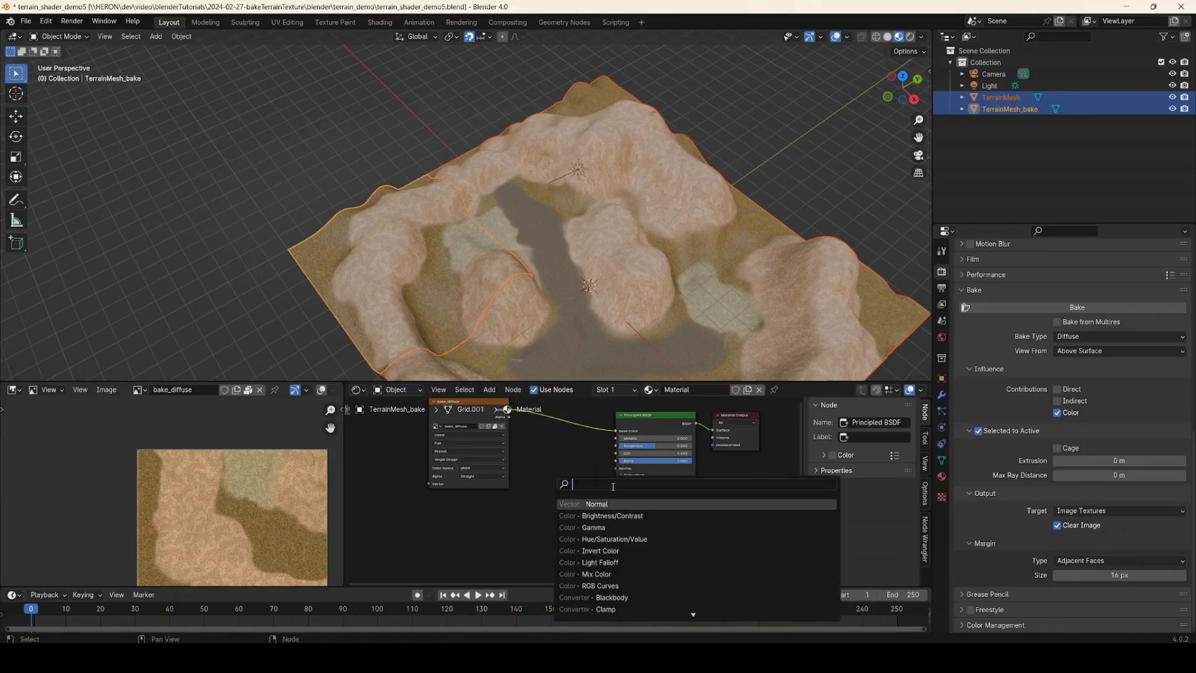
type("nor")
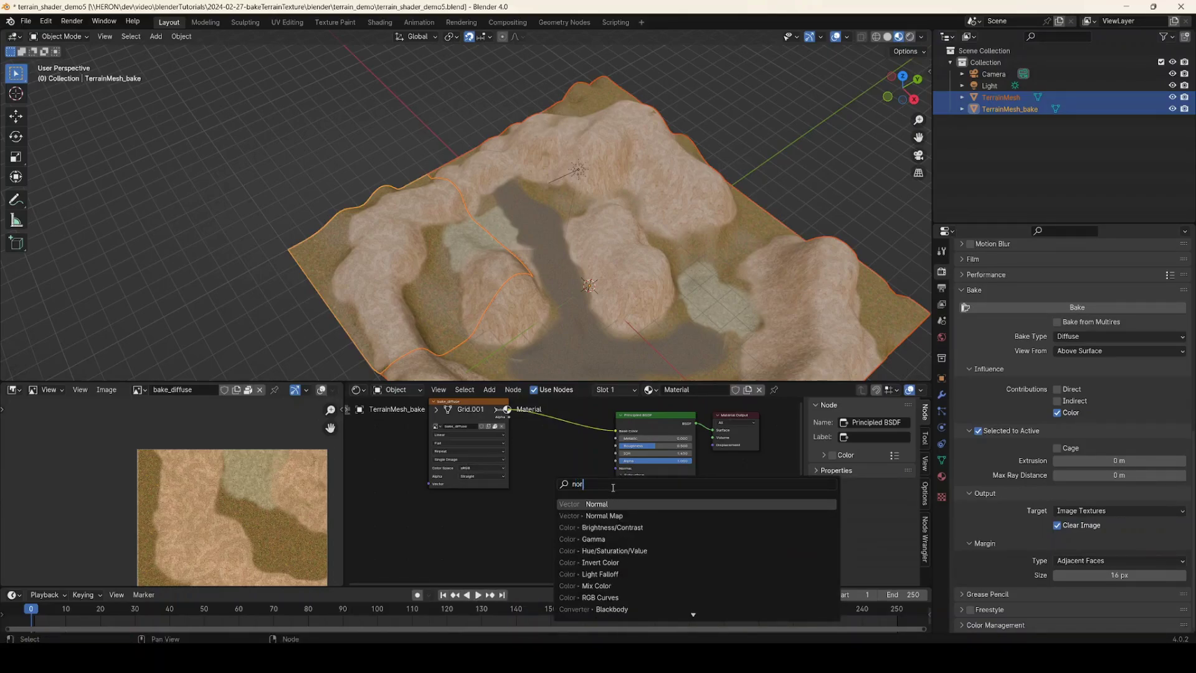
type("mal")
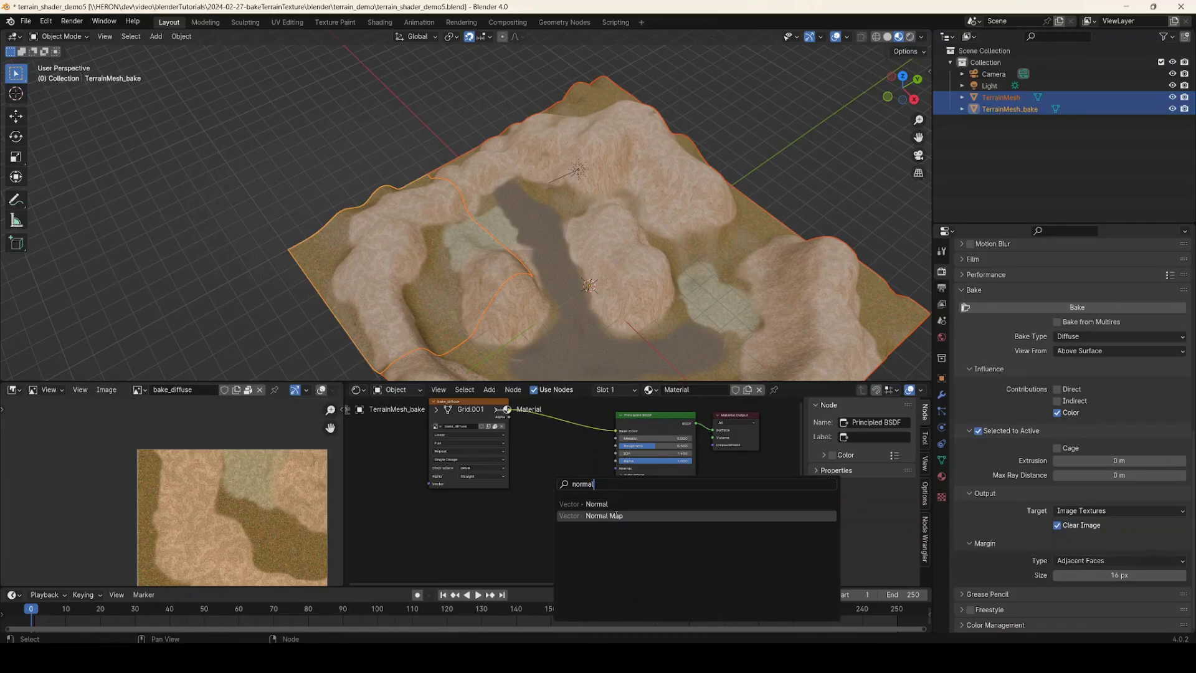
left_click(601, 515)
scroll(572, 511, "up", 1)
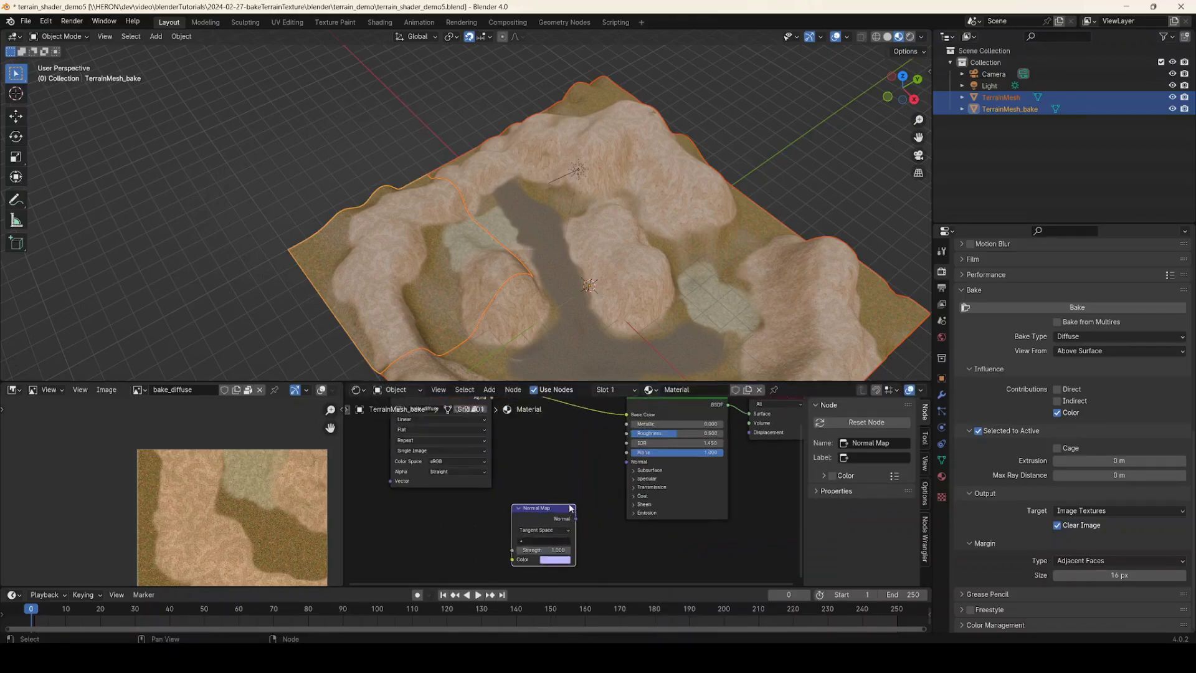
left_click_drag(575, 519, 624, 462)
scroll(553, 502, "down", 1)
middle_click_drag(552, 502, 631, 516)
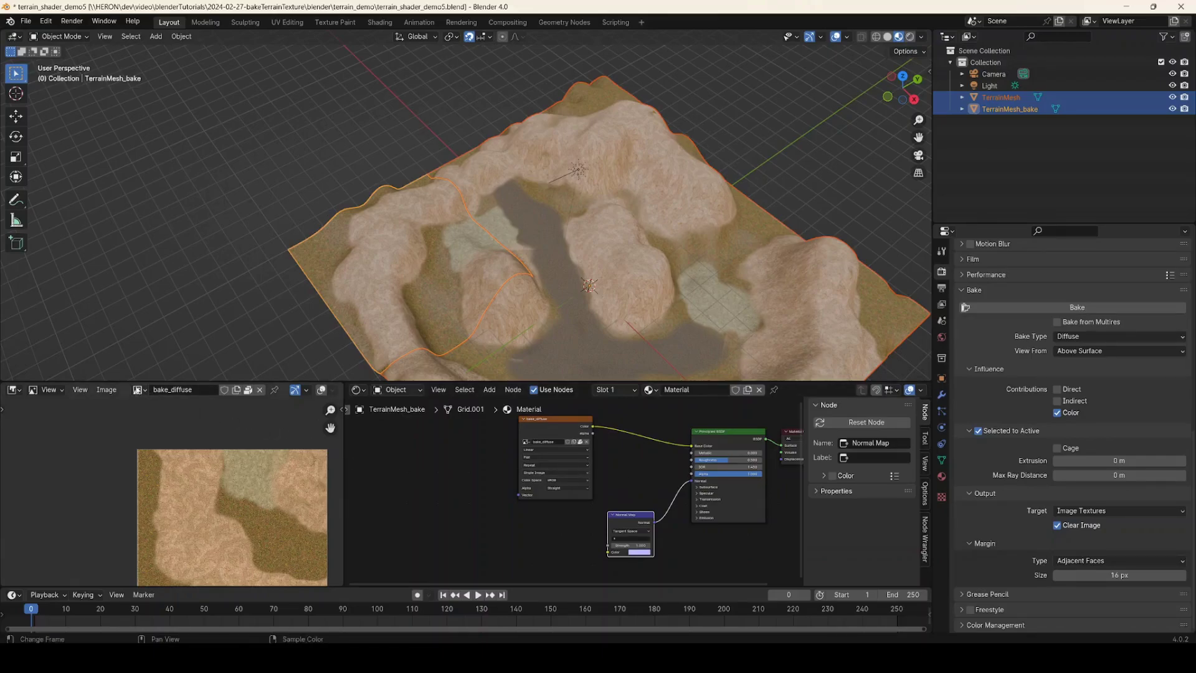
Step: Create a new blank 1024 × 1024 px image named bake_normals in the image editor
left_click(109, 393)
left_click(119, 404)
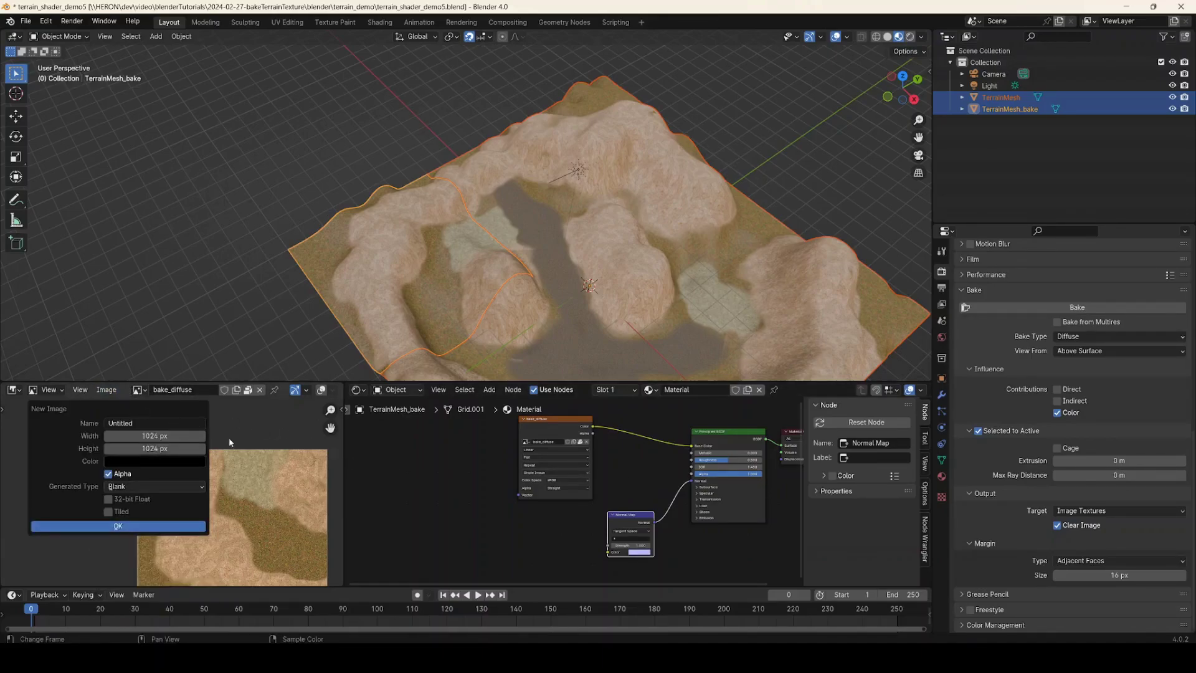
left_click(155, 422)
type("bake_normals")
key("Return")
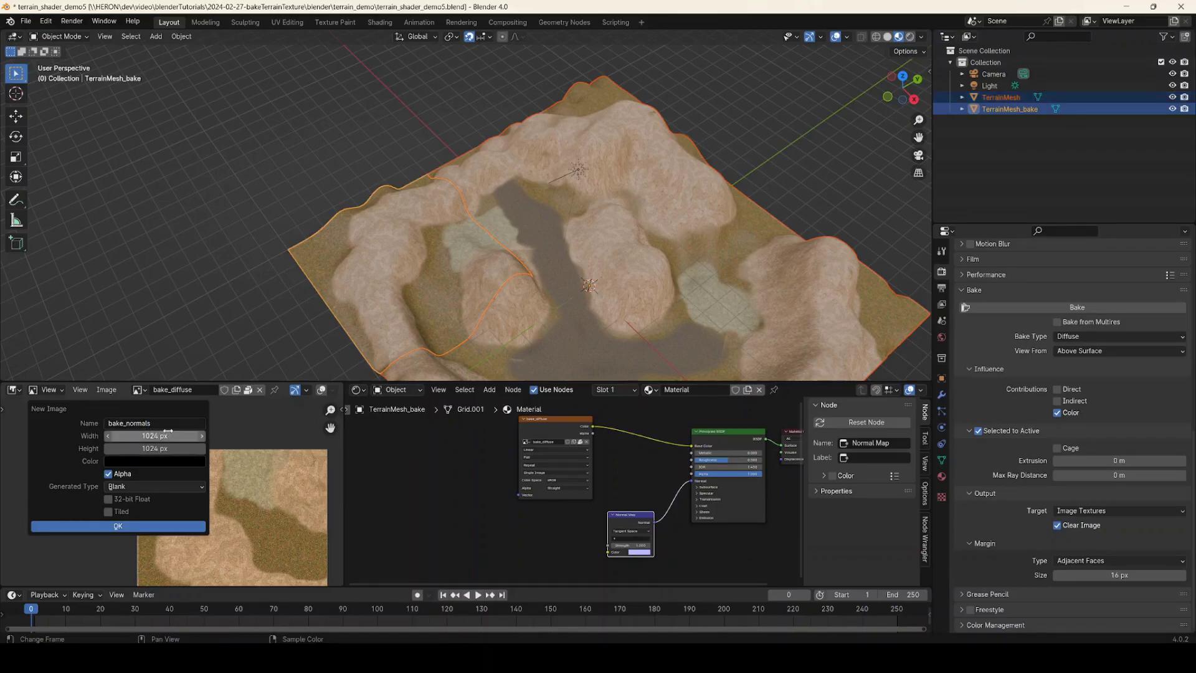
left_click(177, 527)
scroll(201, 495, "down", 2)
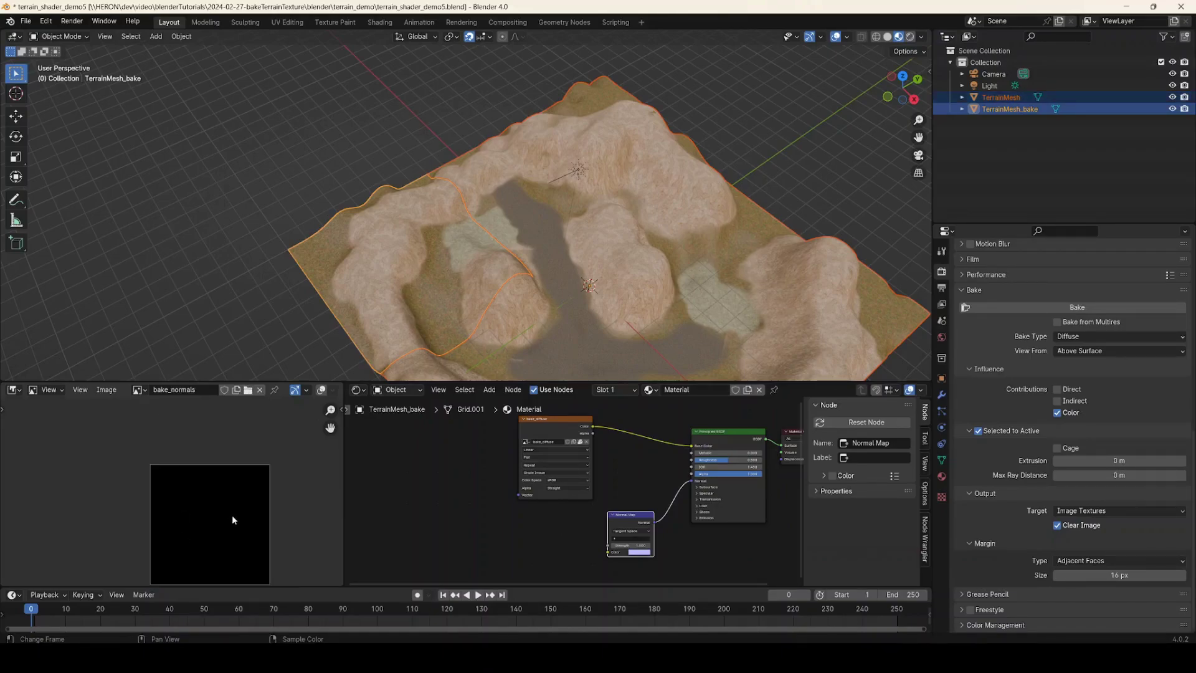
Step: Add an Image Texture node beside the Normal Map node and assign the bake_normals image to it
middle_click_drag(522, 543, 539, 488)
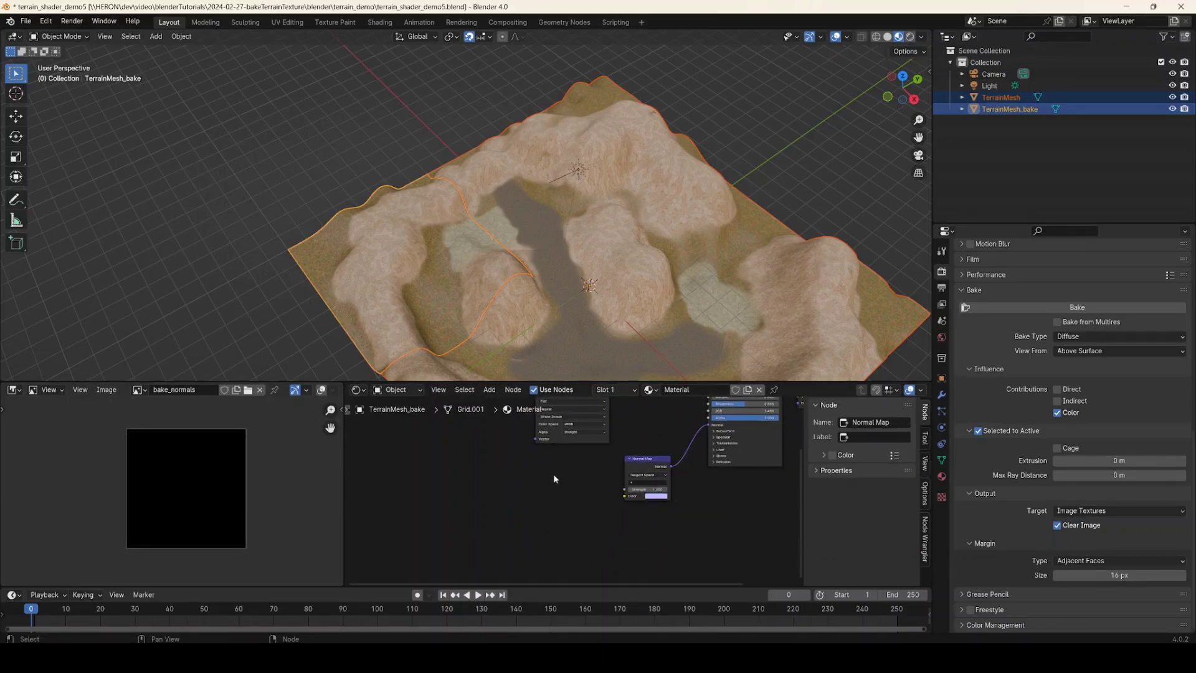
key("shift+a")
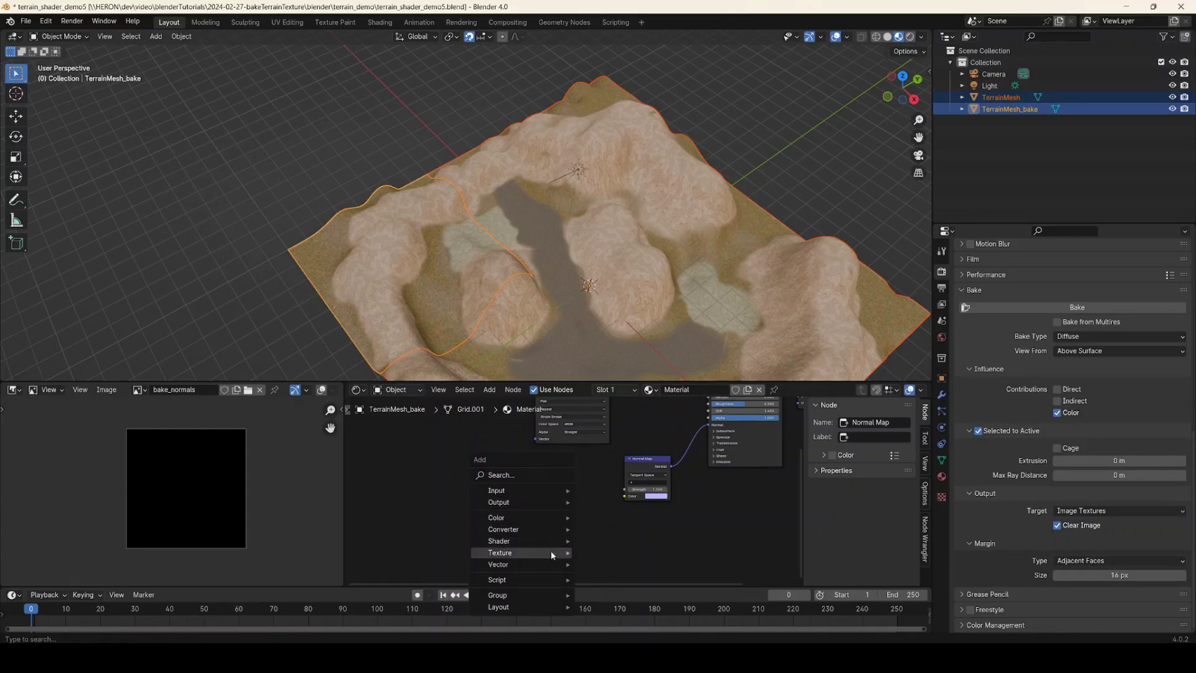
mouse_move(557, 552)
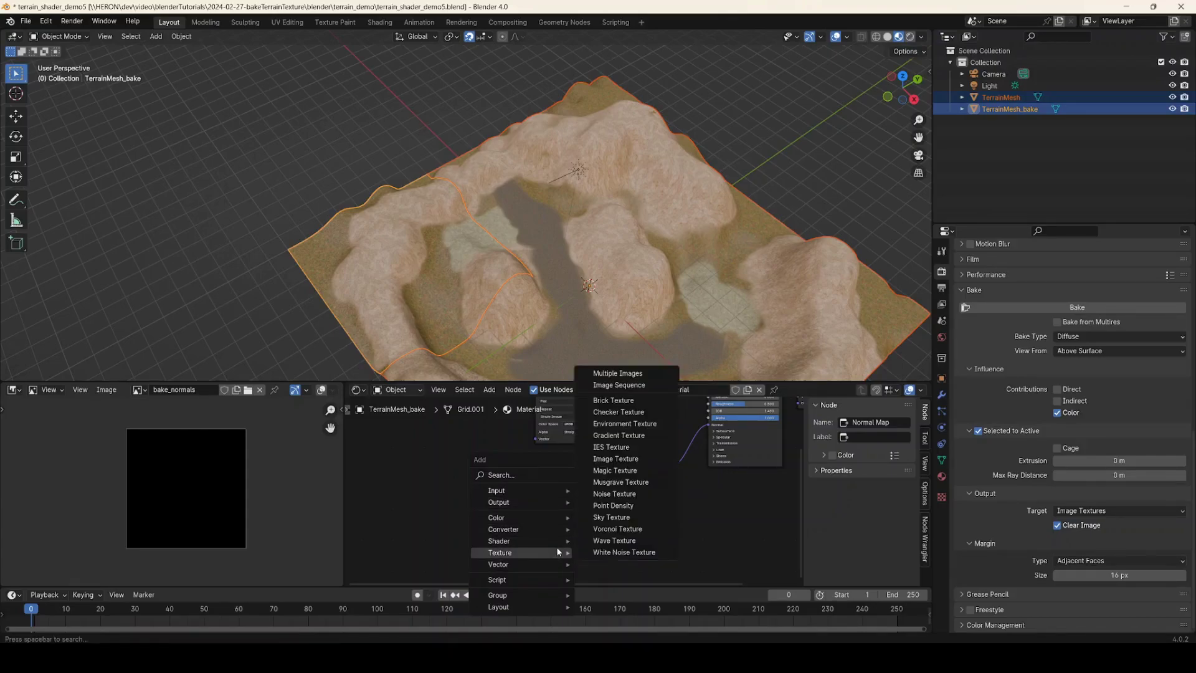
left_click(623, 460)
left_click(515, 468)
scroll(522, 488, "up", 3)
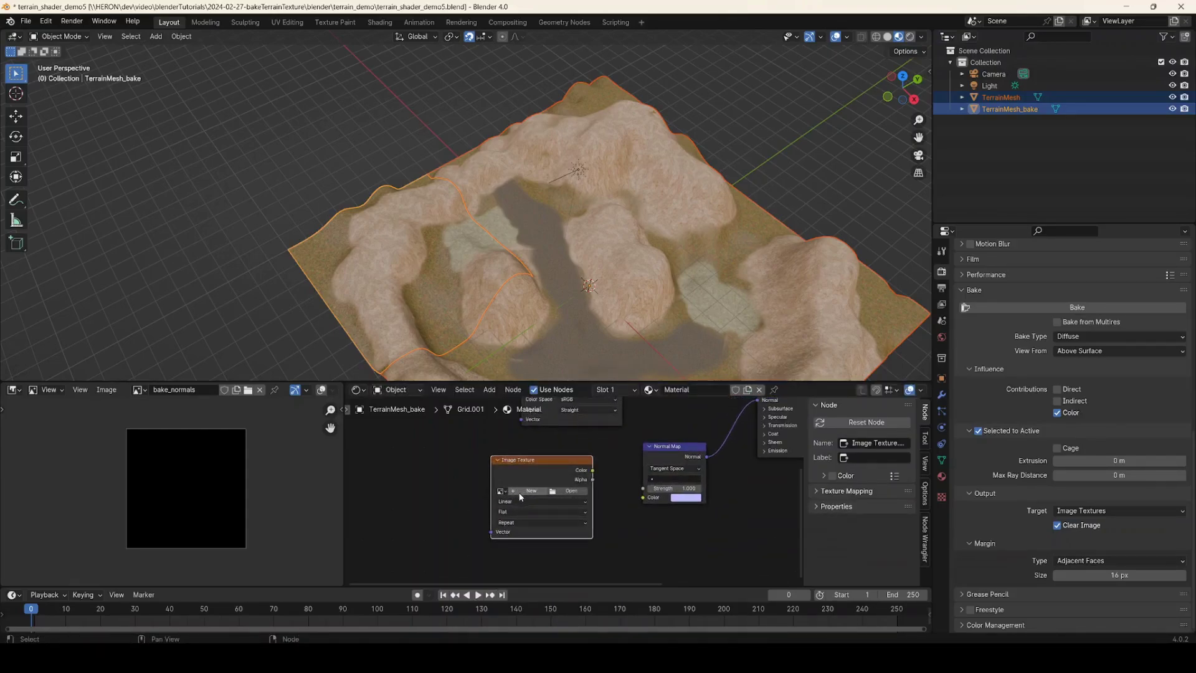
left_click(474, 491)
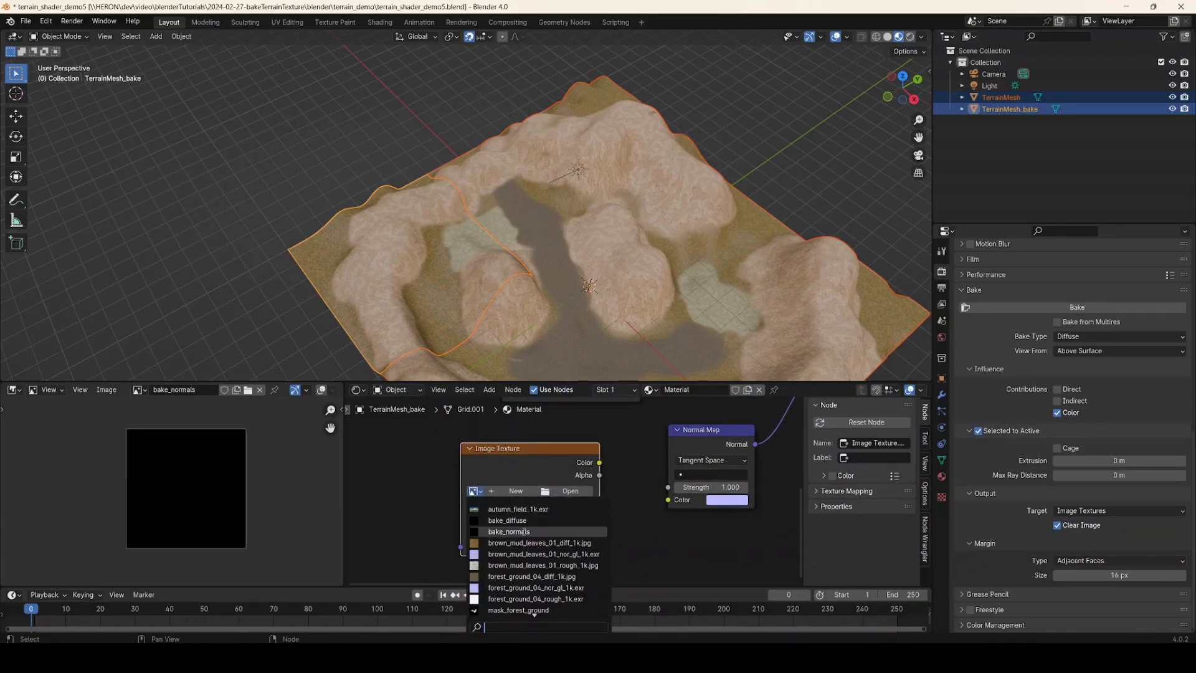
left_click(517, 531)
scroll(557, 510, "down", 1)
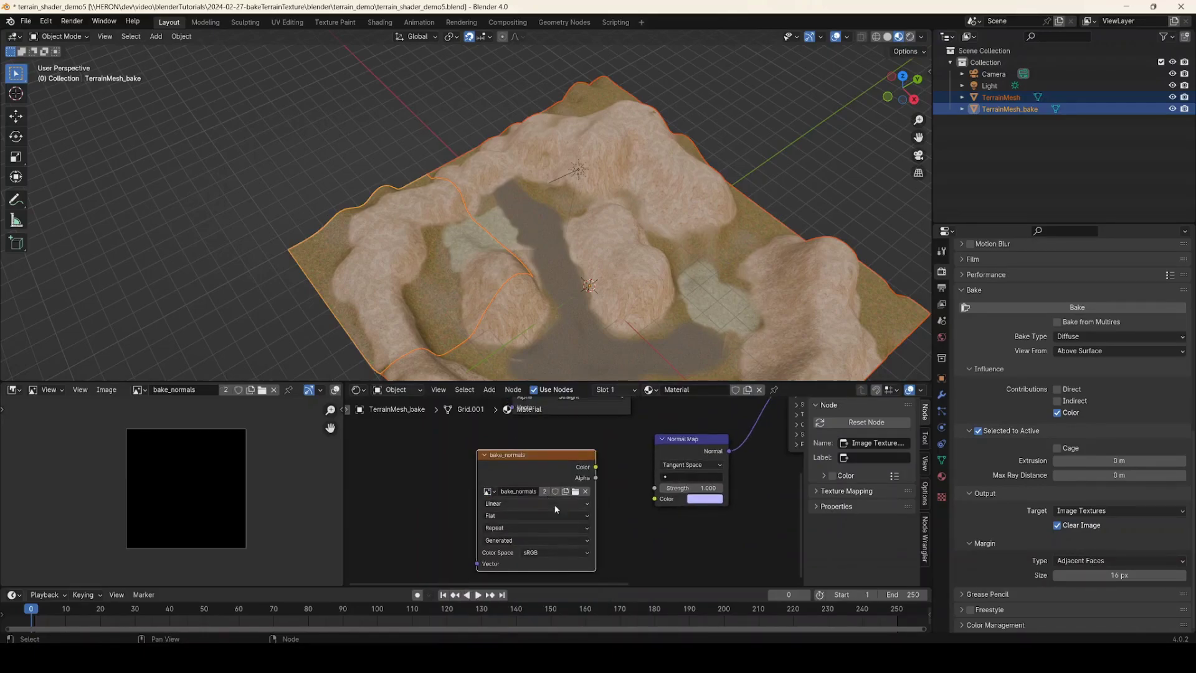
Step: Set the bake_normals texture's color space to Non-Color and connect its Color output to the Normal Map's Color input
left_click(562, 552)
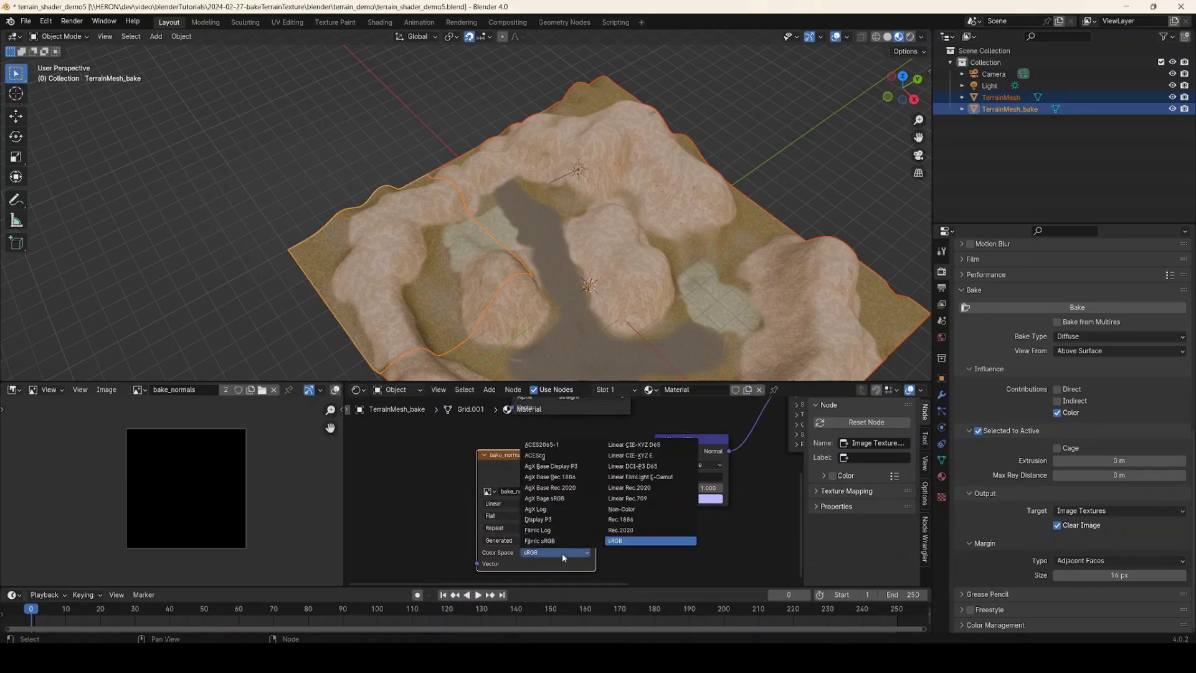
left_click(651, 510)
left_click_drag(572, 459, 653, 501)
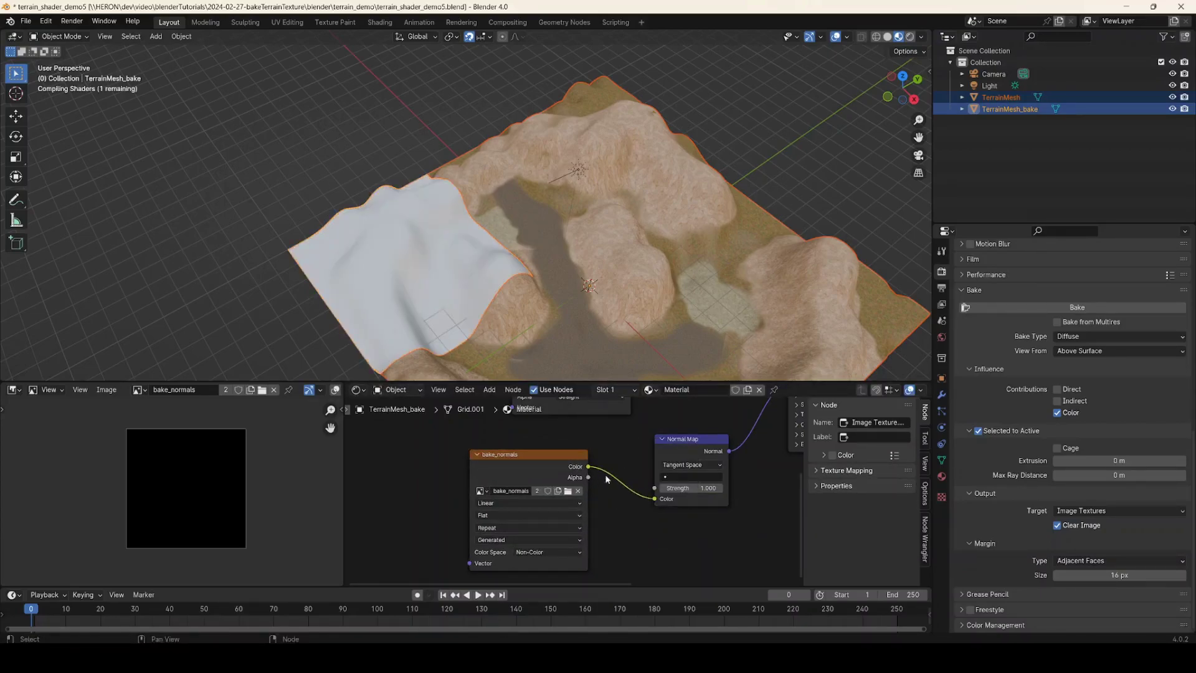
Step: Reposition the Normal Map node and make the bake_normals Image Texture node the active node
scroll(602, 453, "down", 1)
middle_click_drag(647, 434, 581, 459)
scroll(584, 446, "down", 2)
left_click_drag(578, 491, 589, 476)
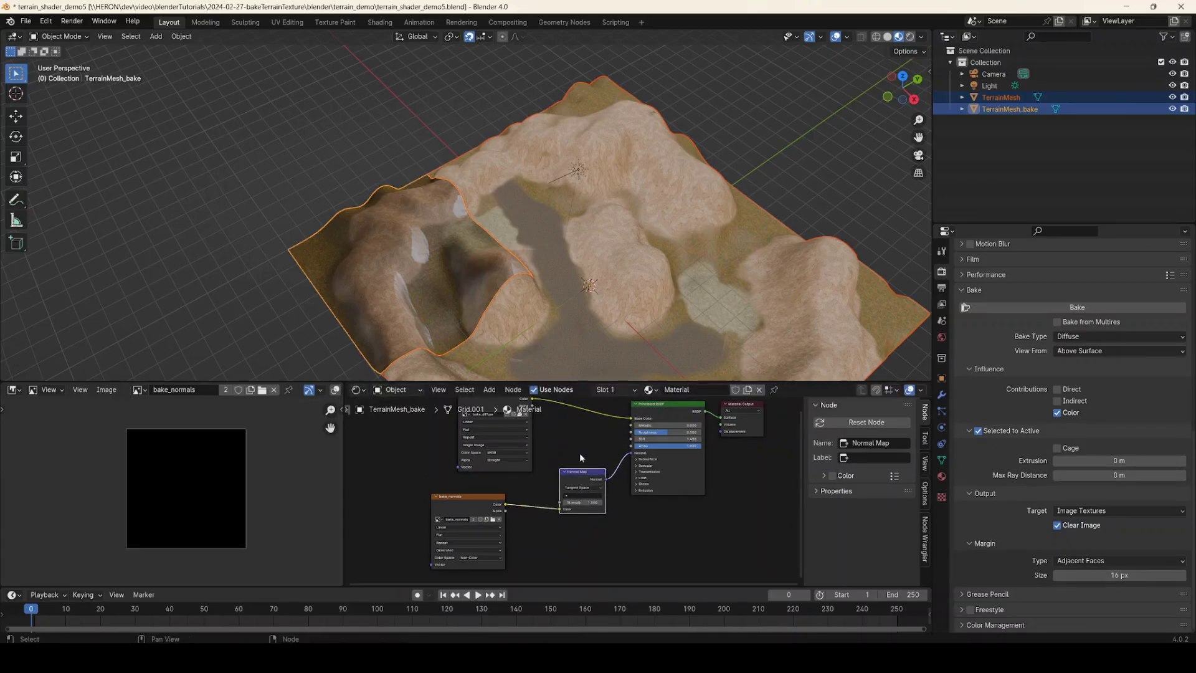
left_click(463, 508)
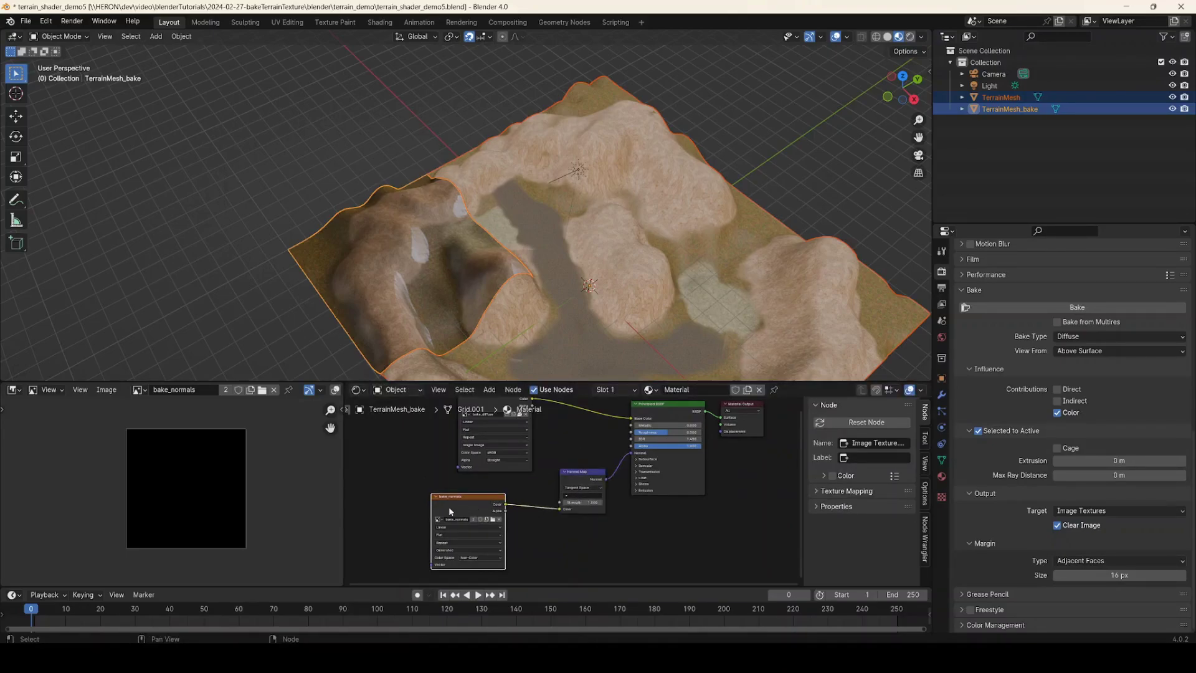
Step: Select TerrainMesh and add TerrainMesh_bake to the selection as the active object
scroll(394, 508, "up", 3)
middle_click_drag(422, 498, 434, 494)
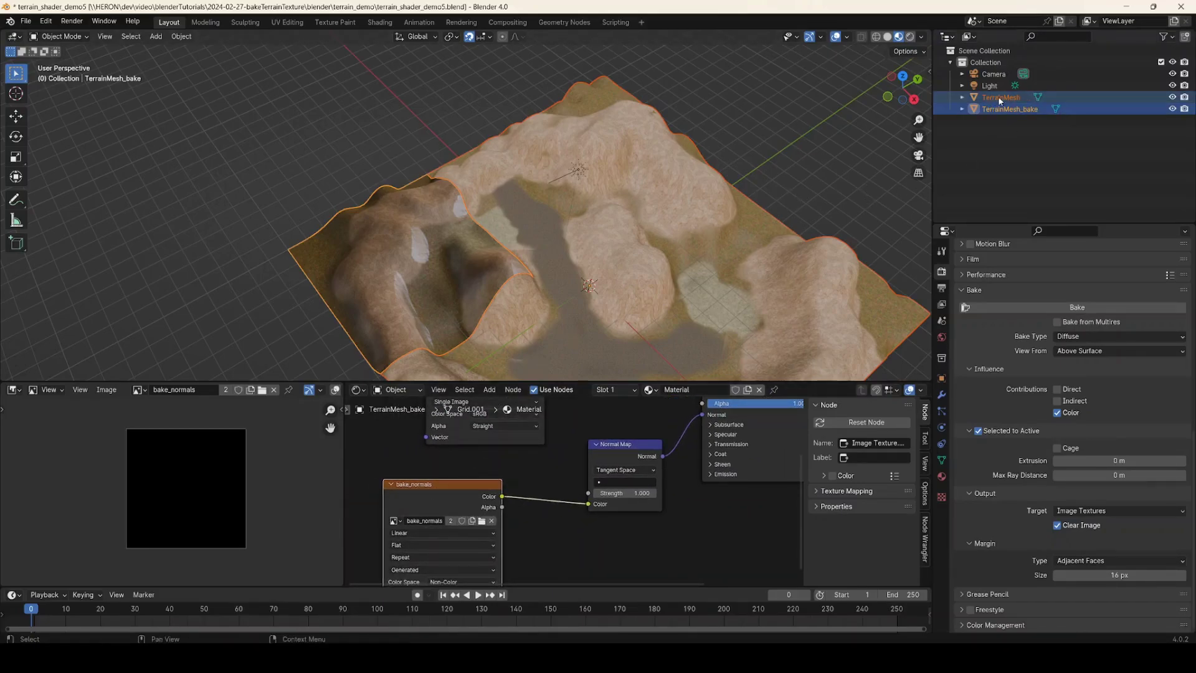
left_click(596, 184)
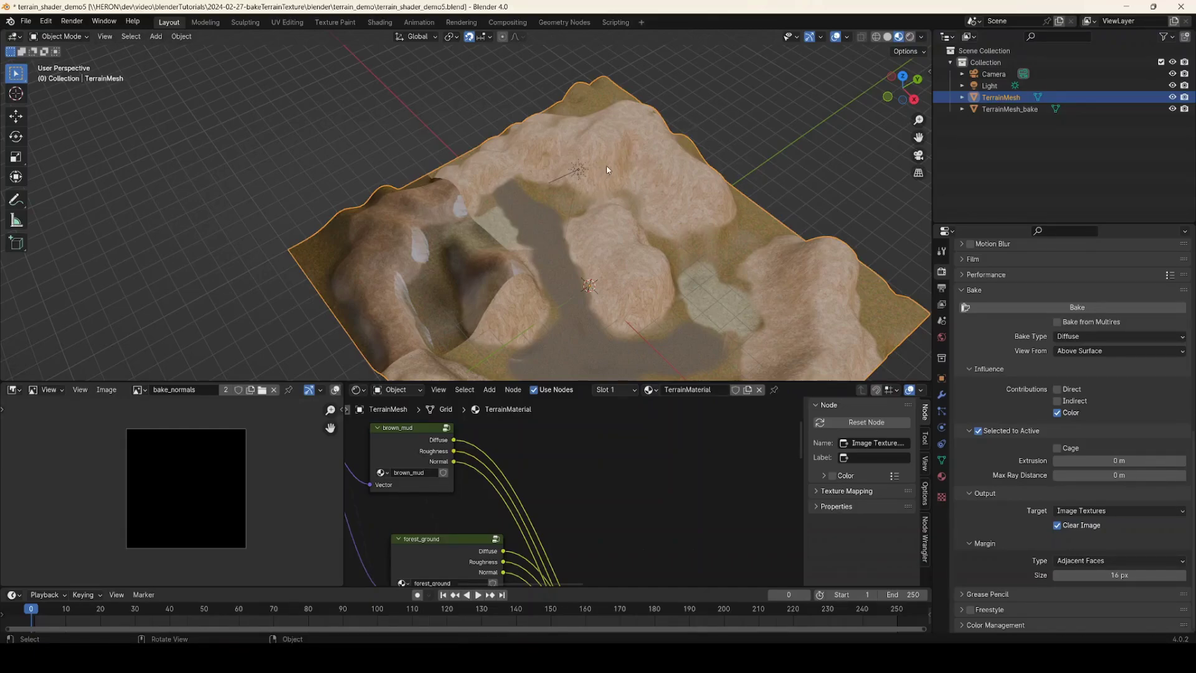
left_click(368, 248, "shift")
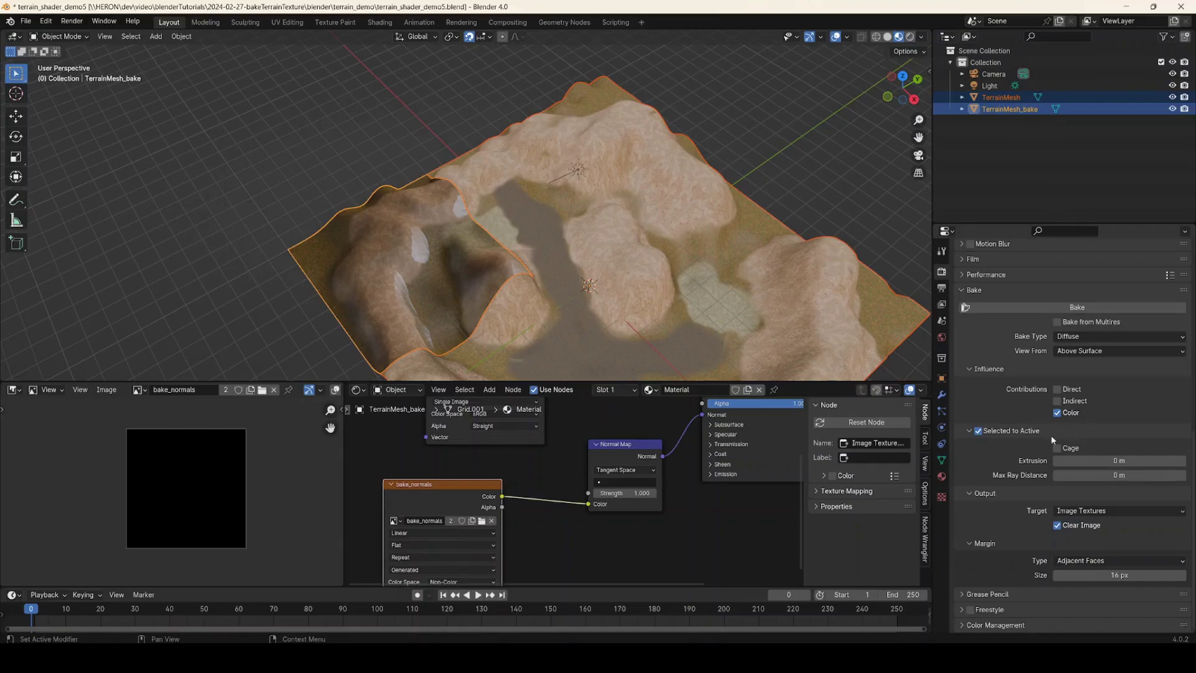
Step: Bake the Normal type from TerrainMesh into bake_normals and save the project incrementally as terrain_shader_demo6
left_click(1084, 337)
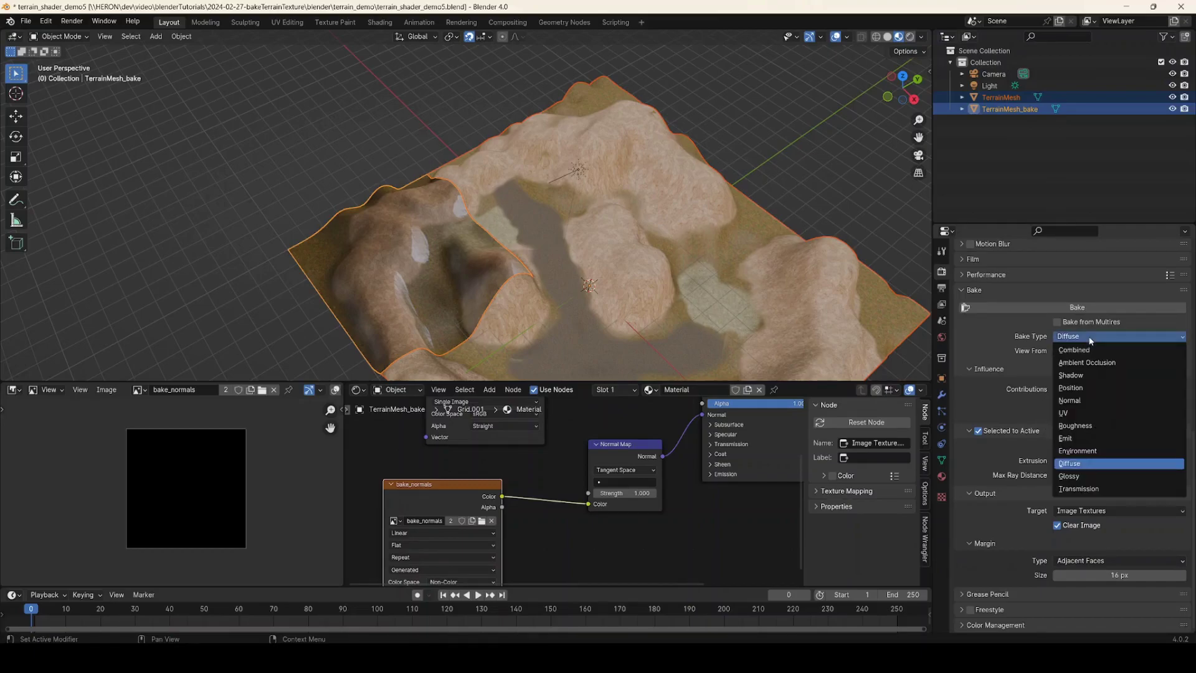
left_click(1088, 403)
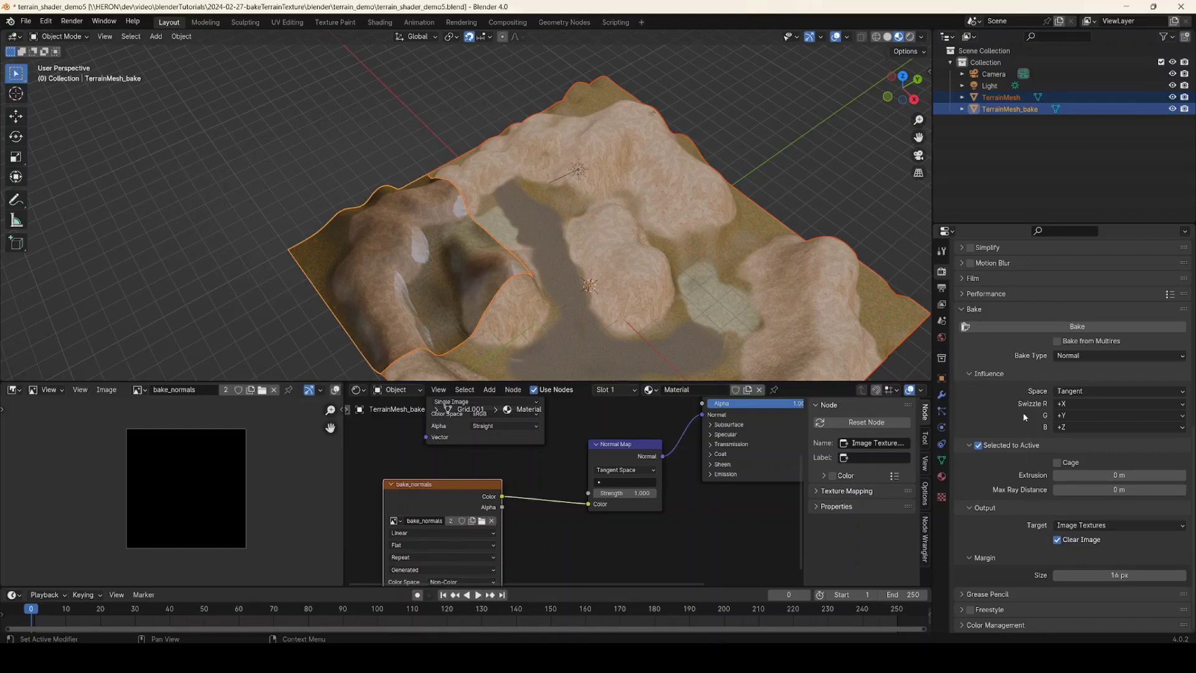
left_click(1021, 329)
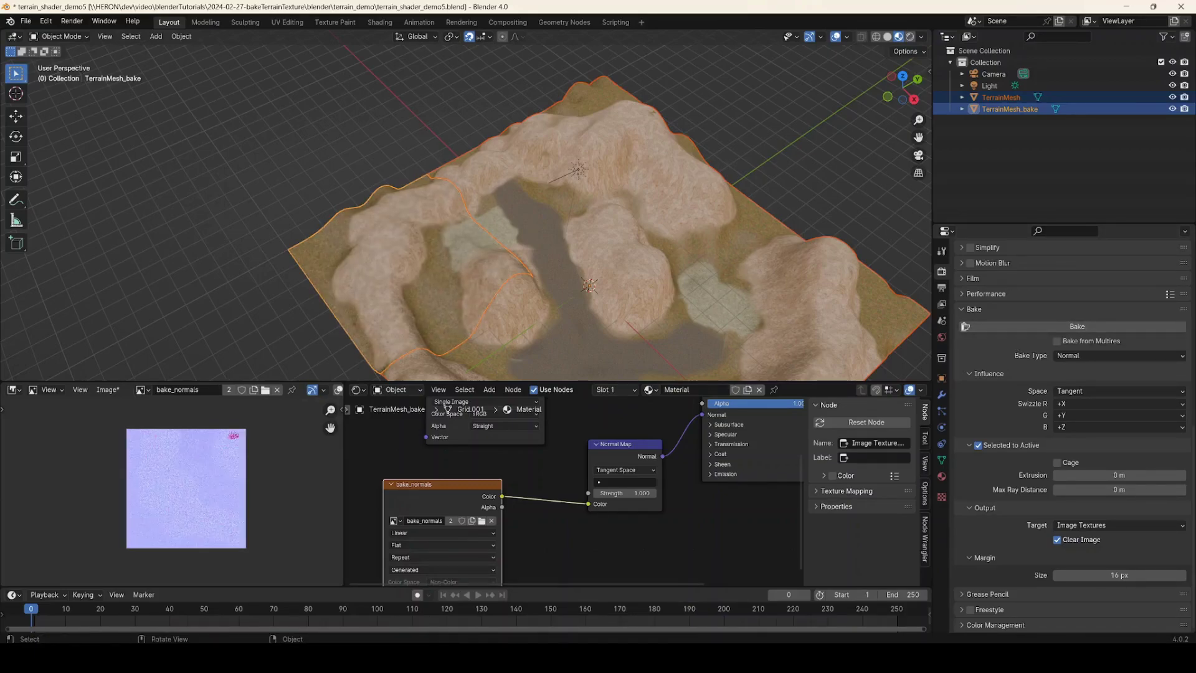
key("ctrl+alt+s")
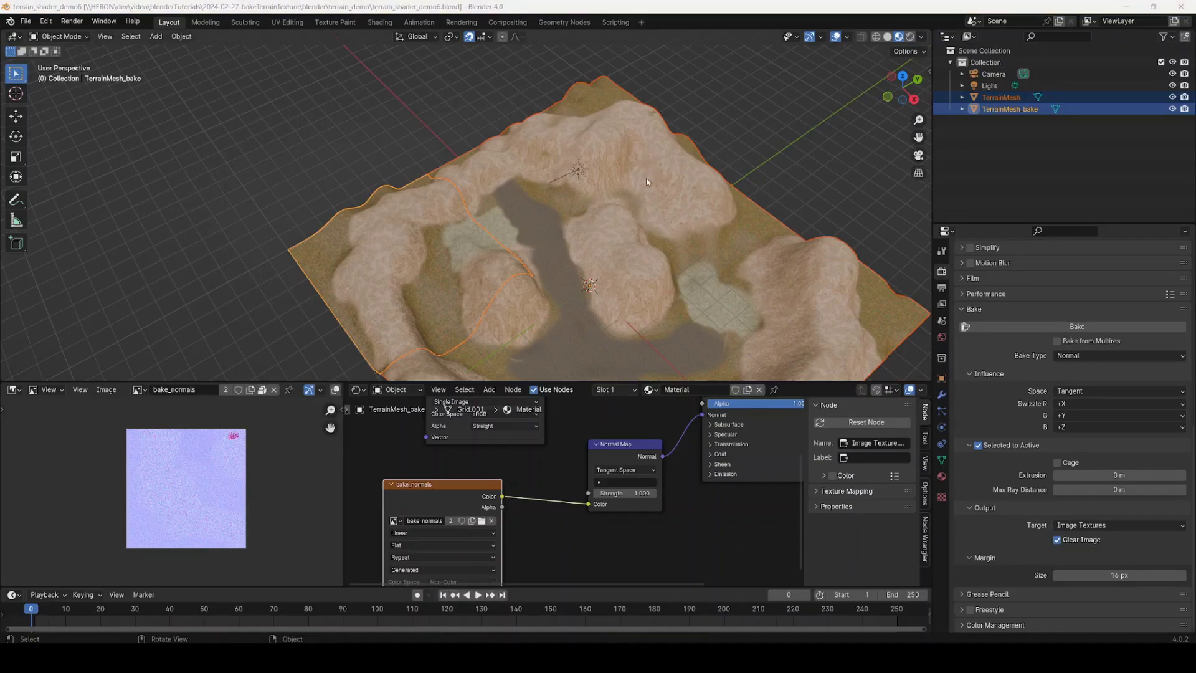
Step: Deselect both terrain meshes and hide TerrainMesh in the viewport to isolate TerrainMesh_bake
middle_click_drag(647, 182, 783, 174)
left_click(783, 174)
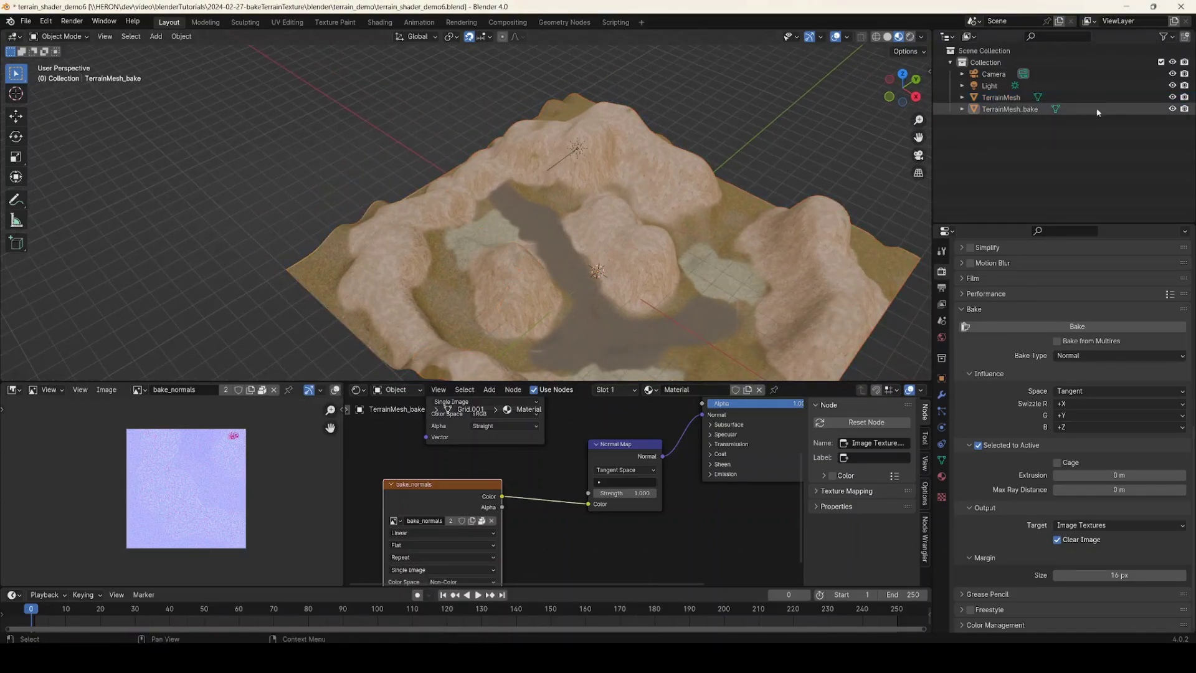
left_click(1172, 97)
middle_click_drag(633, 216, 342, 350)
scroll(461, 255, "up", 5)
scroll(199, 475, "up", 1)
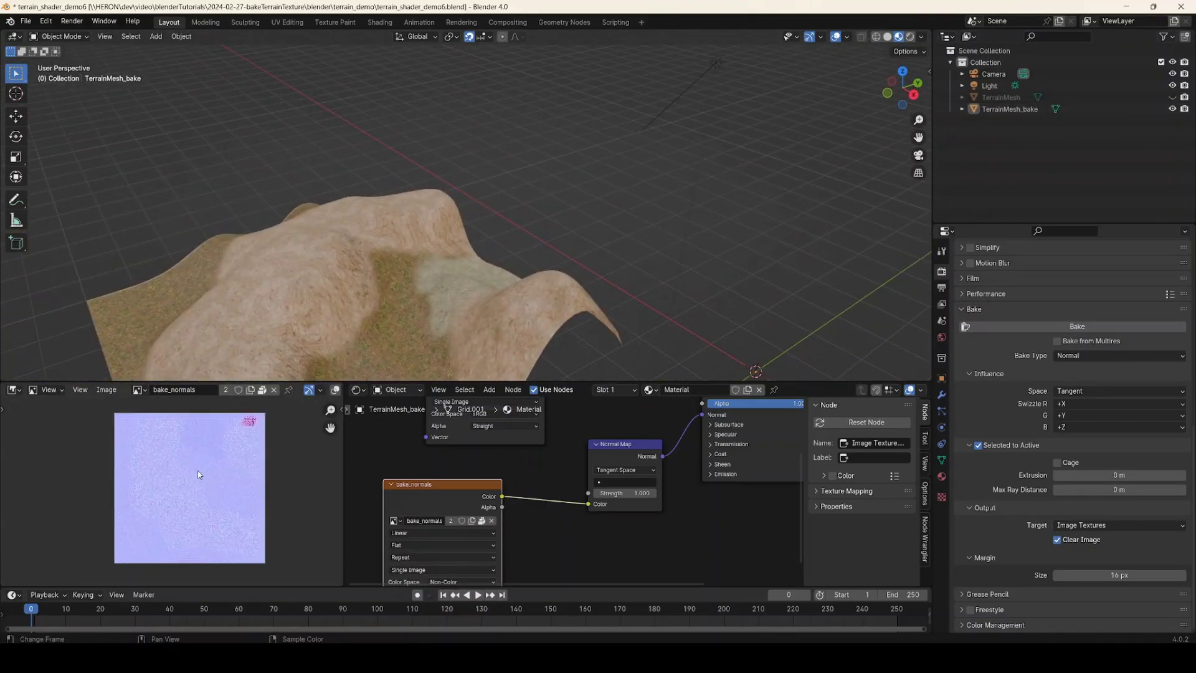
Step: Examine the bake_normals image up close and inspect the surface relief on TerrainMesh_bake from several angles
scroll(199, 474, "up", 3)
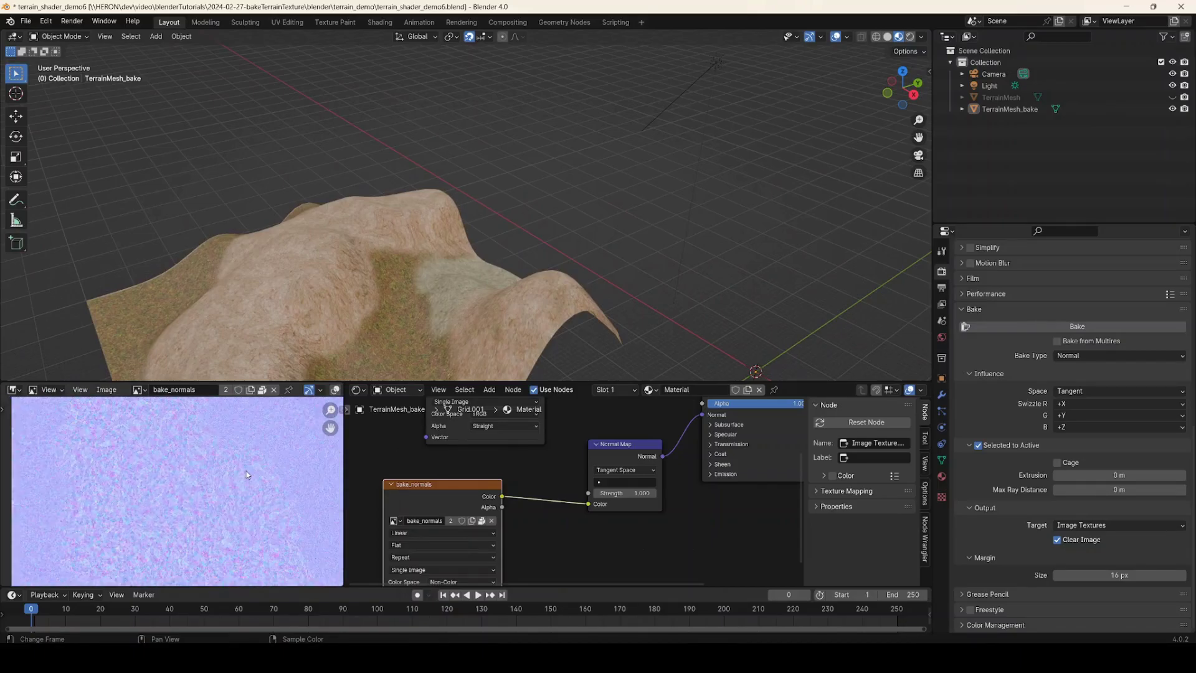
scroll(243, 474, "down", 3)
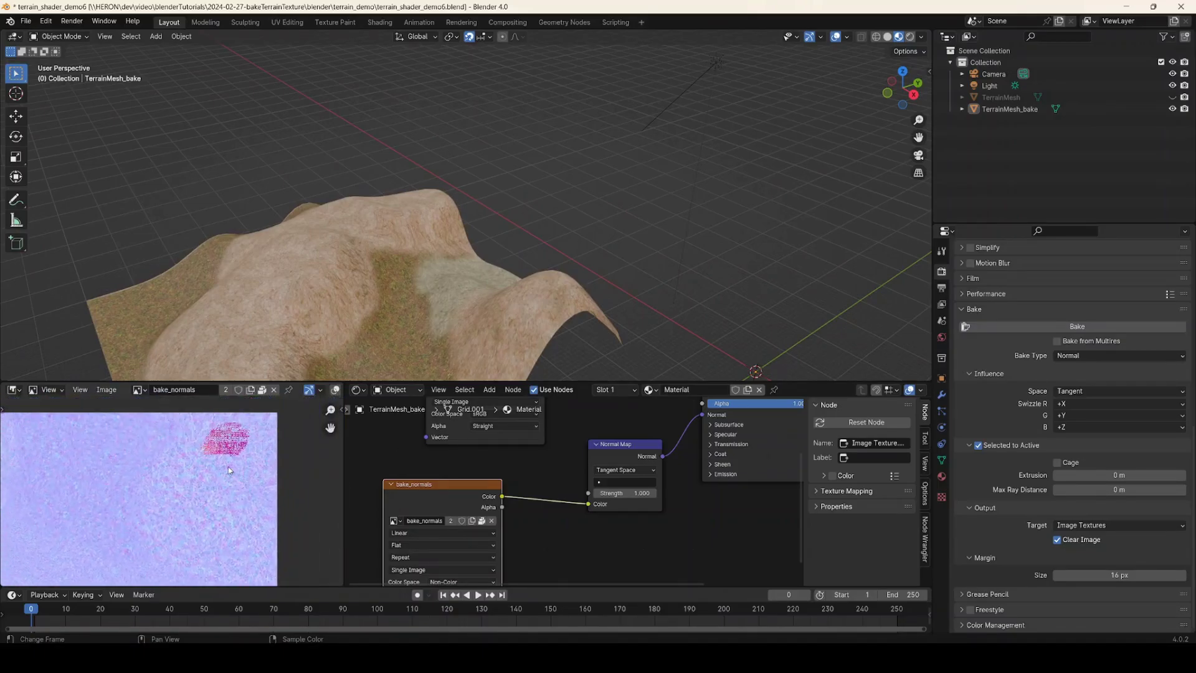
scroll(230, 470, "up", 3)
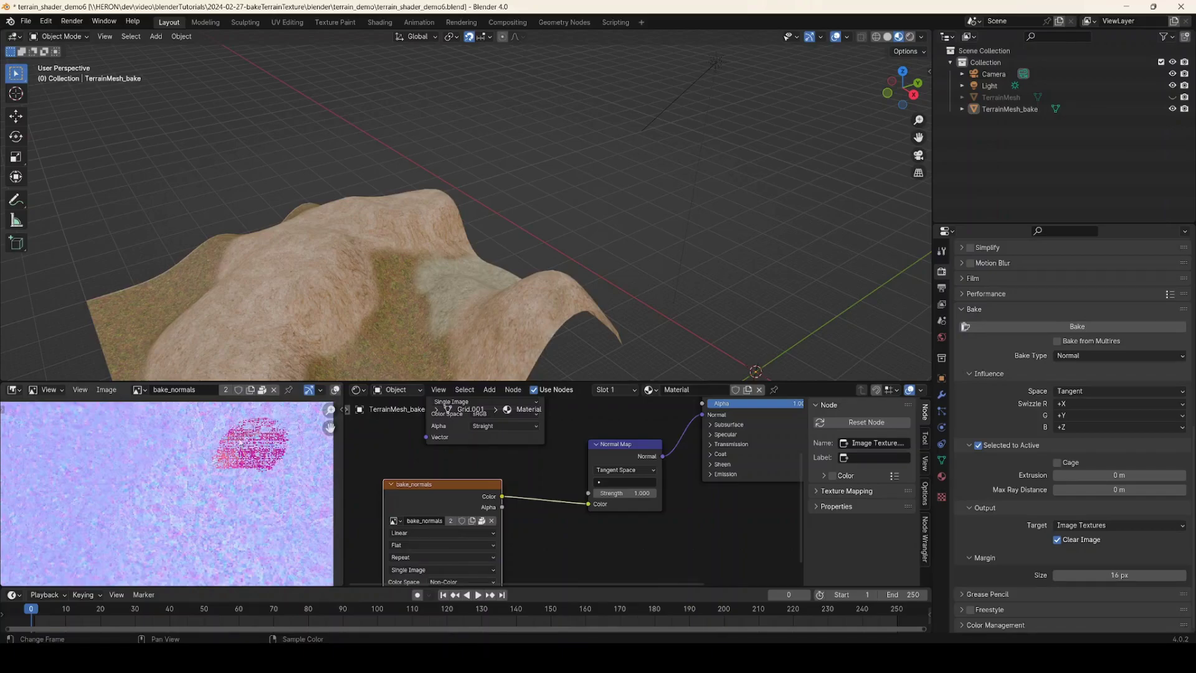
scroll(254, 443, "down", 3)
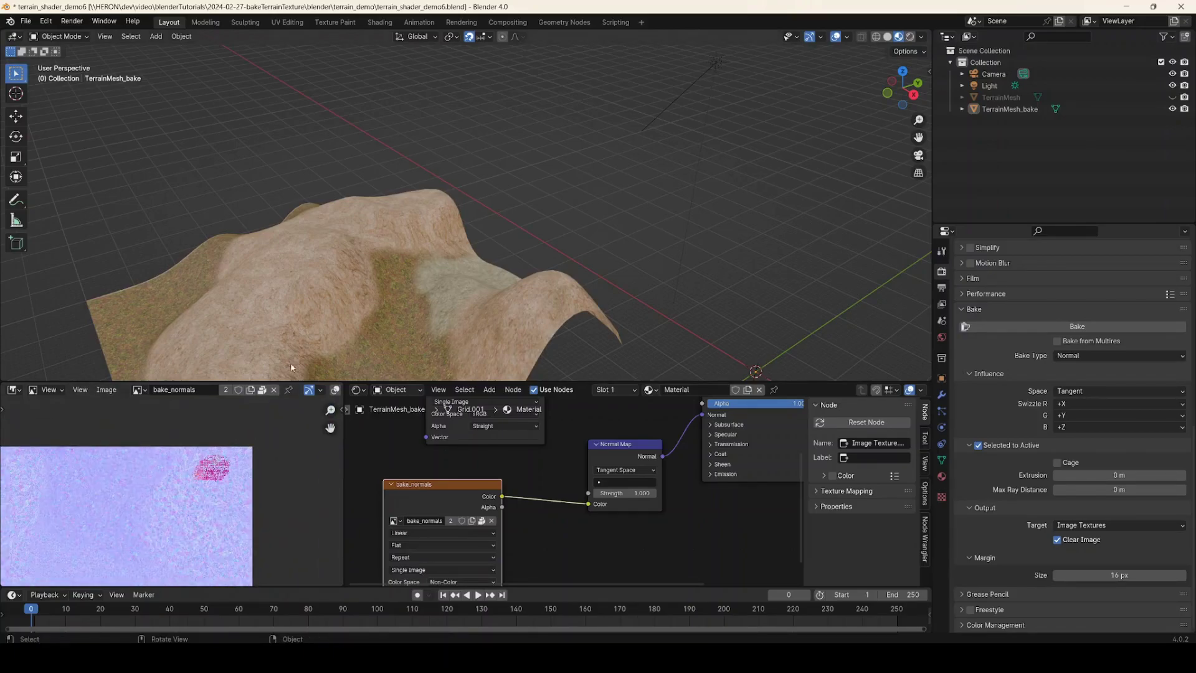
mouse_move(422, 270)
middle_mouse_down()
mouse_move(392, 273)
mouse_move(414, 259)
mouse_move(480, 286)
mouse_move(421, 266)
middle_mouse_up()
scroll(206, 483, "down", 2)
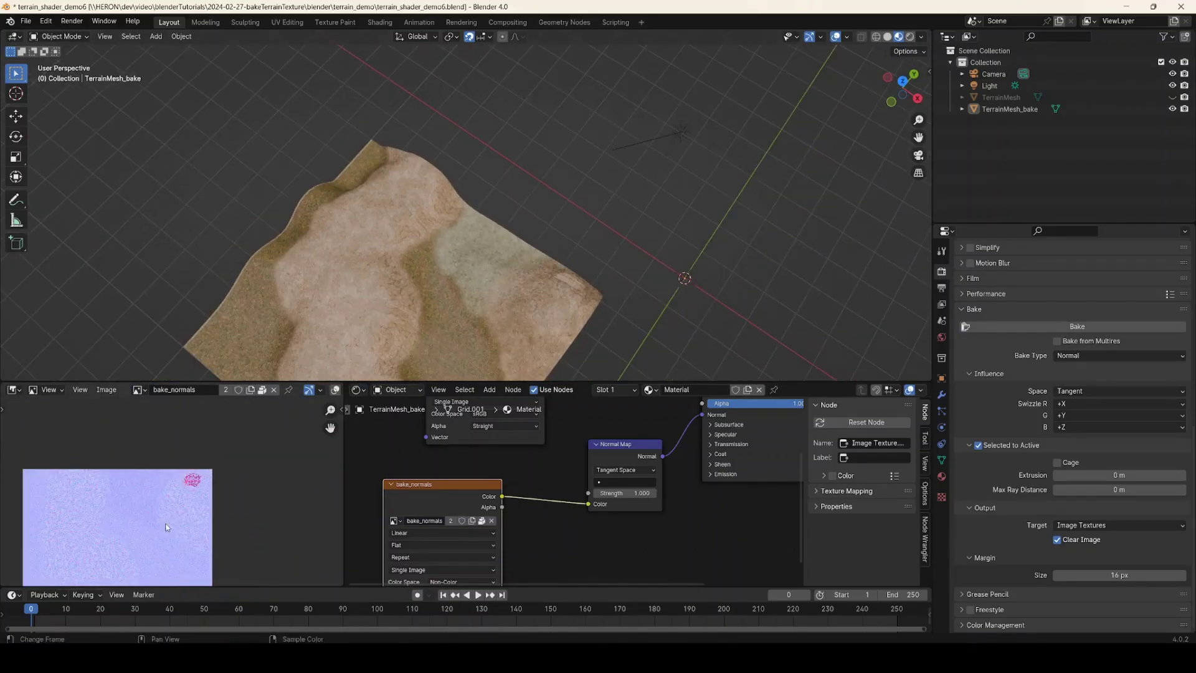
mouse_move(181, 478)
middle_mouse_down()
mouse_move(210, 475)
mouse_move(196, 474)
middle_mouse_up()
scroll(210, 474, "down", 1)
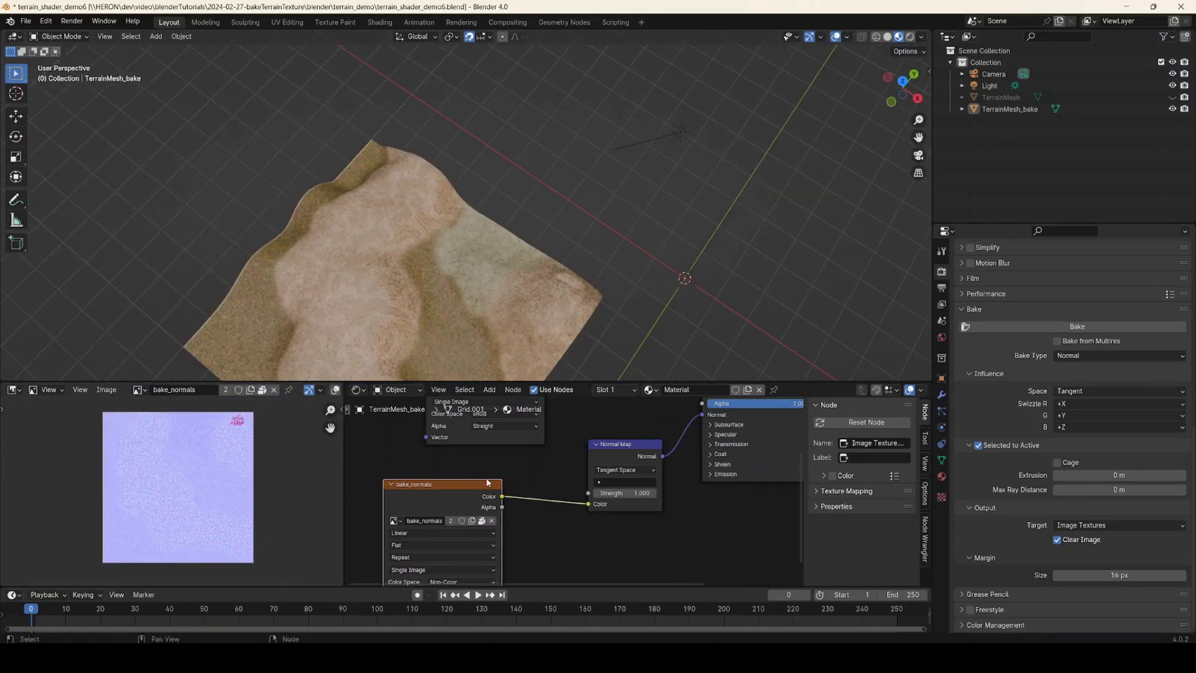
left_click(1075, 357)
left_click(1077, 357)
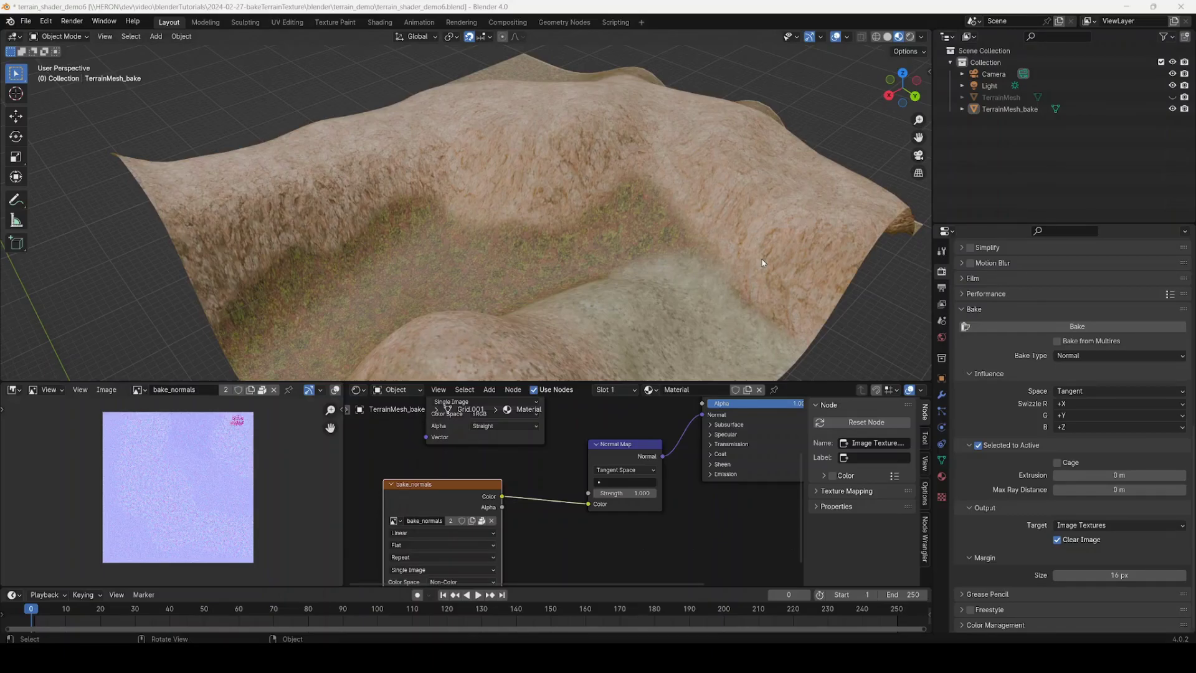
middle_click_drag(732, 271, 676, 243)
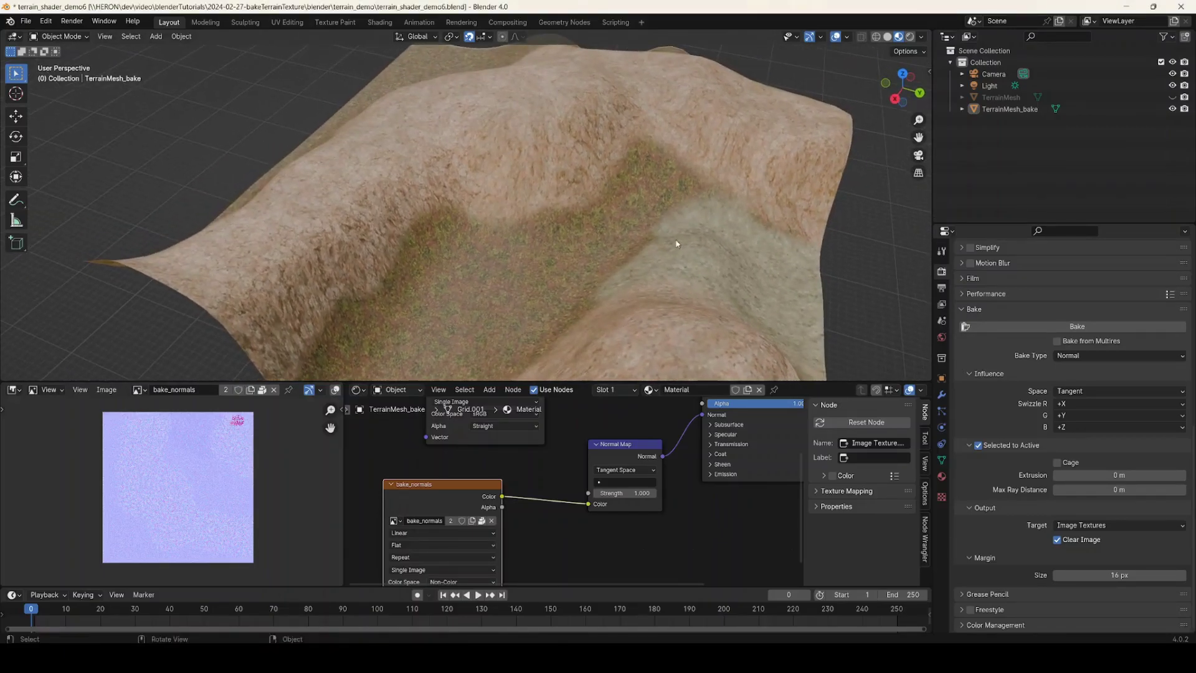